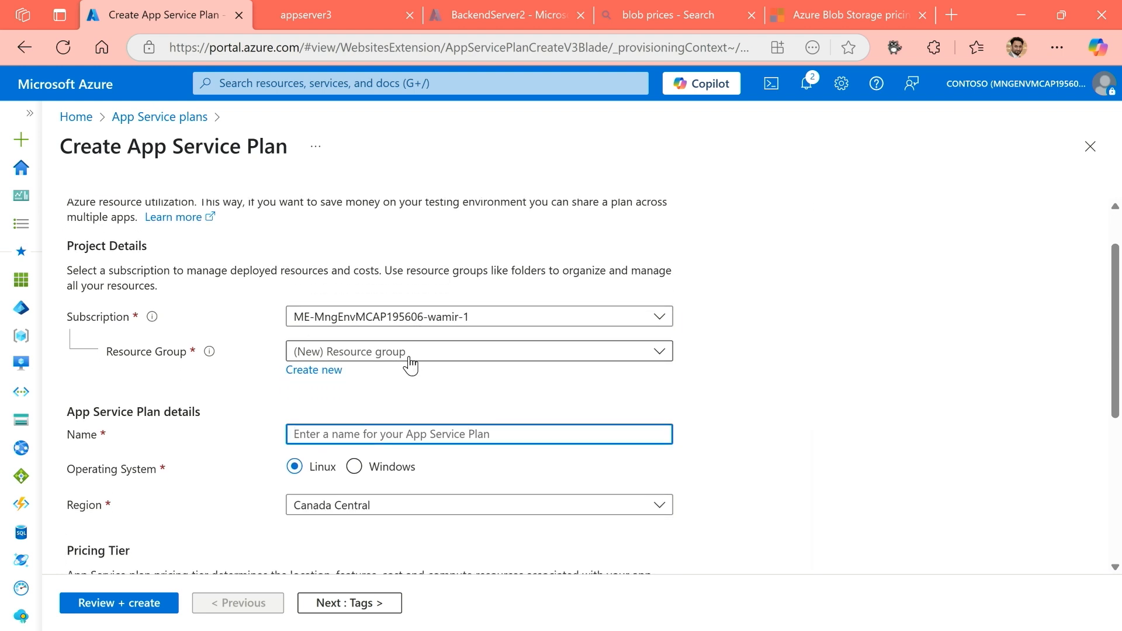
Assign the new App Service plan to the existing resource group AZ-104Demo.
click(409, 358)
click(383, 442)
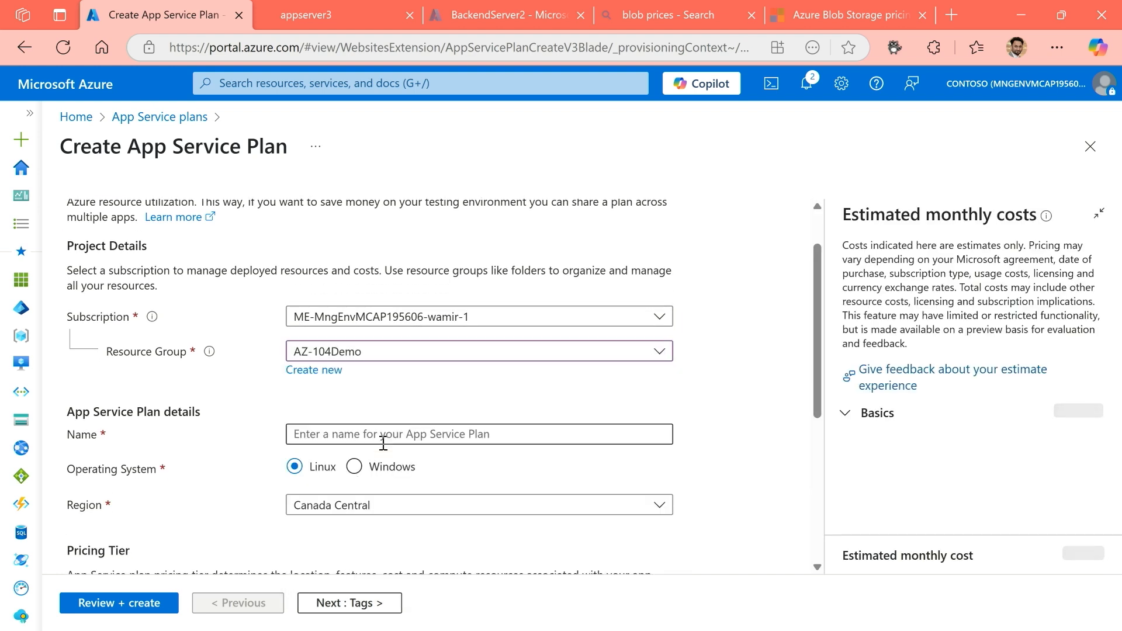
scroll(257, 408, down, 1)
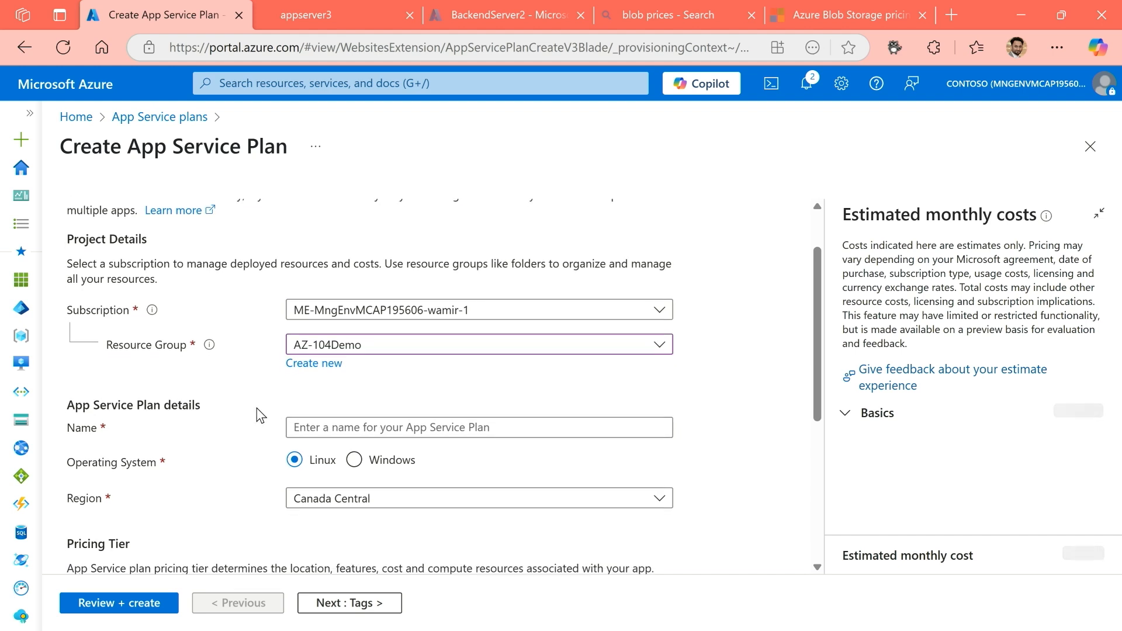
Name the App Service plan contosapps.
drag(69, 358, 118, 357)
click(336, 355)
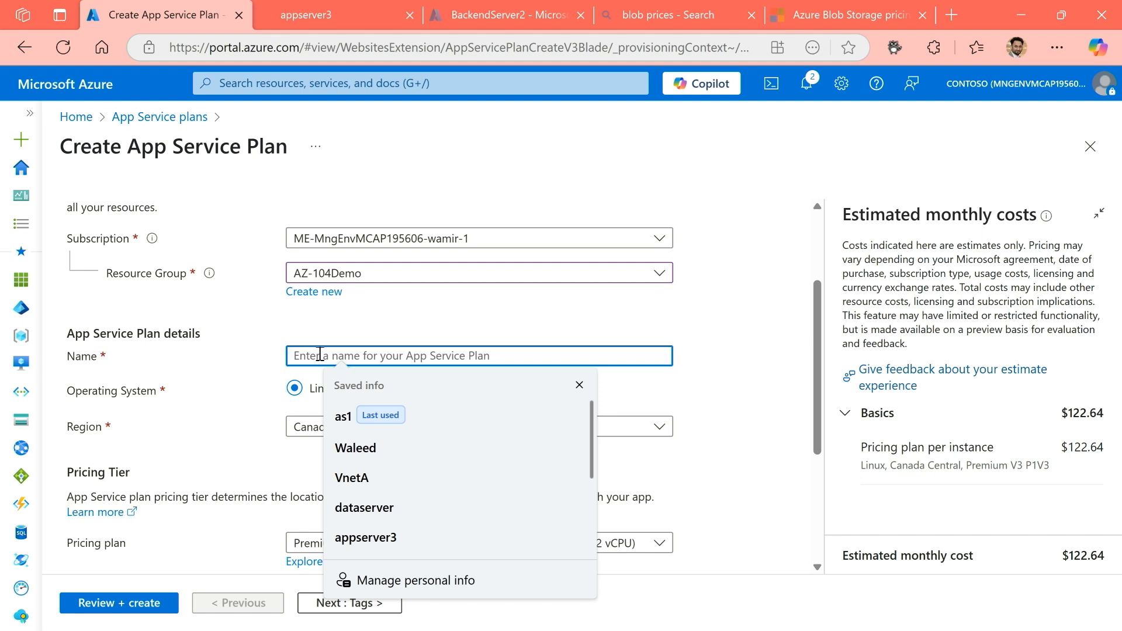
text(client)
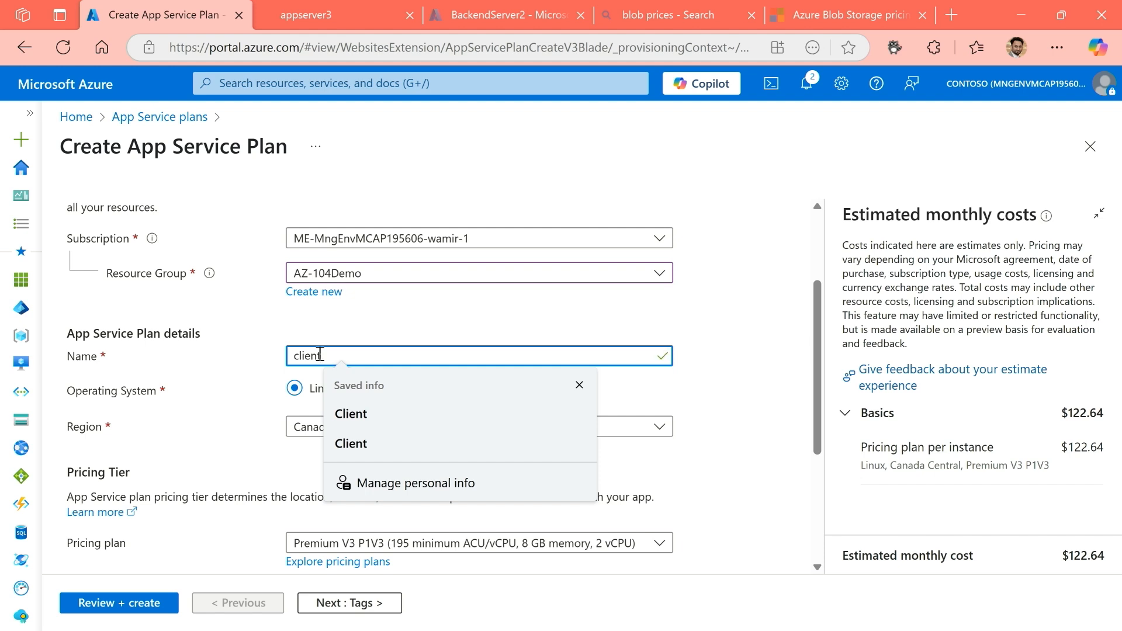
text( ap)
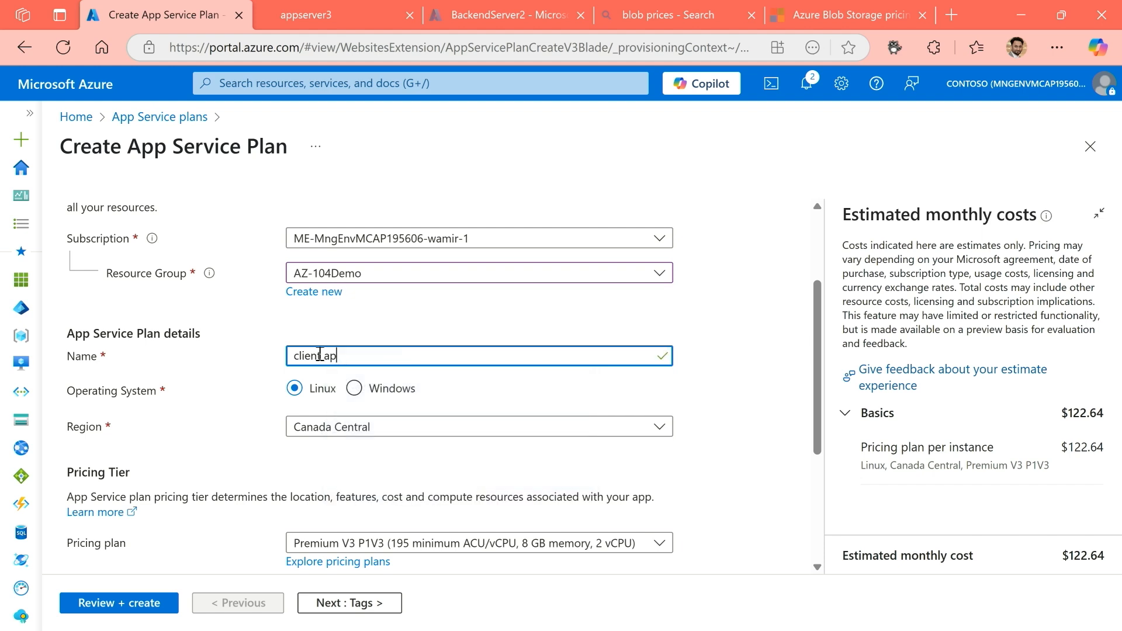
key(BackSpace)
key(BackSpace)
key(BackSpace)
text(apps)
drag(321, 354, 280, 359)
text(contos)
click(200, 396)
key(ctrl+2)
mouse_move(63, 376)
mouse_down()
mouse_move(109, 400)
mouse_move(436, 406)
mouse_up()
Set the App Service plan's region to UK South.
click(347, 432)
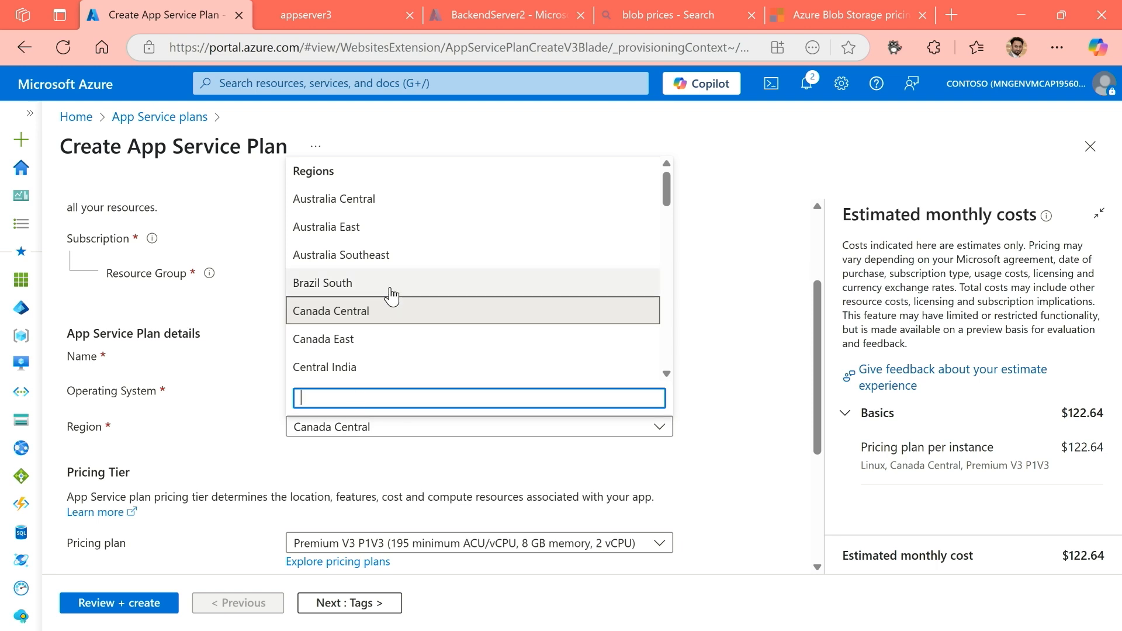
scroll(406, 330, down, 3)
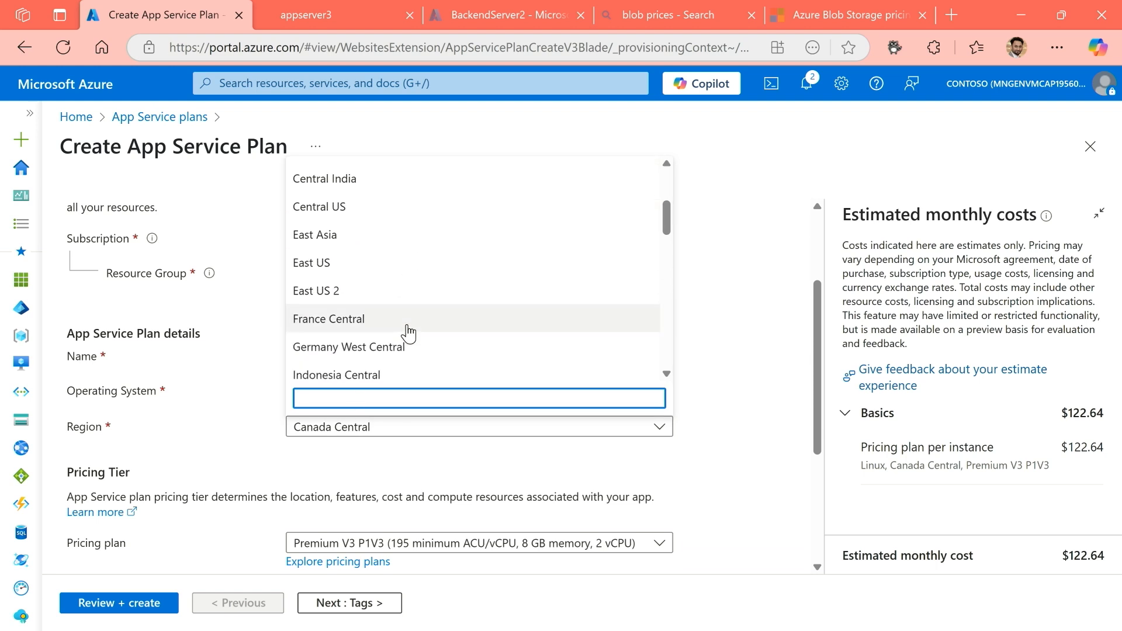
text(uk)
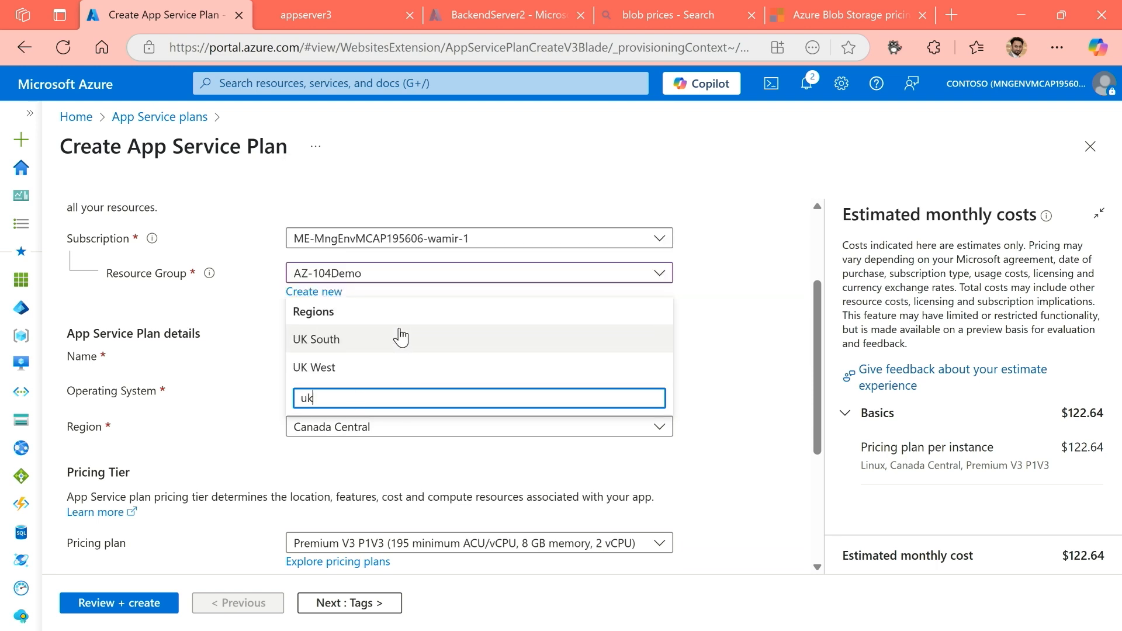
click(287, 340)
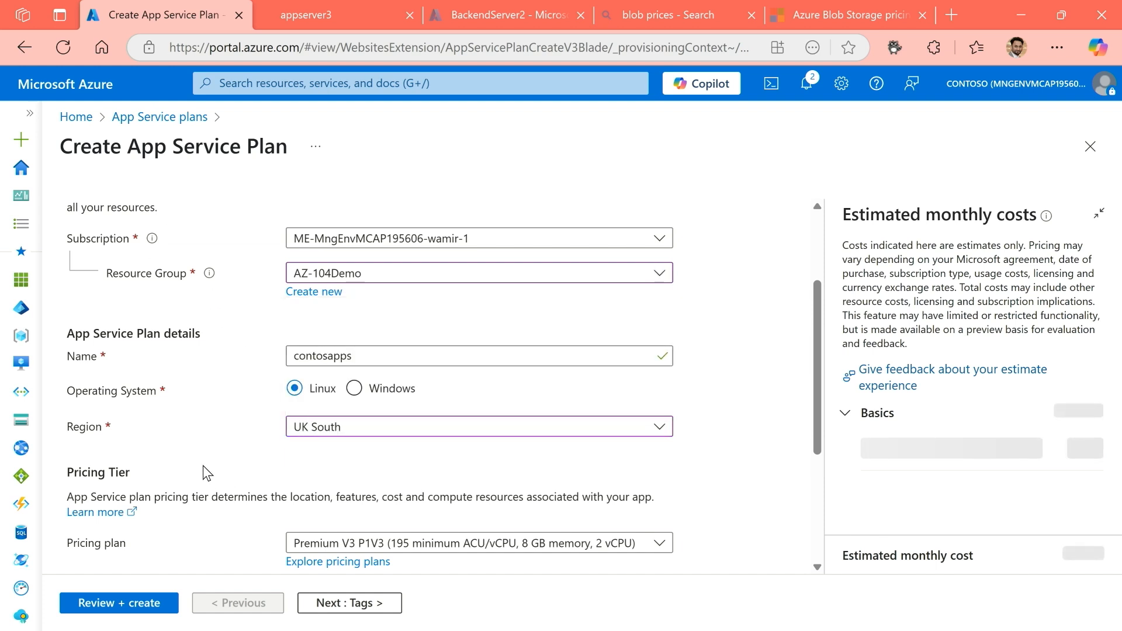
Compare the available App Service pricing plans and choose the production plan Premium v3 P0V3.
scroll(209, 465, down, 2)
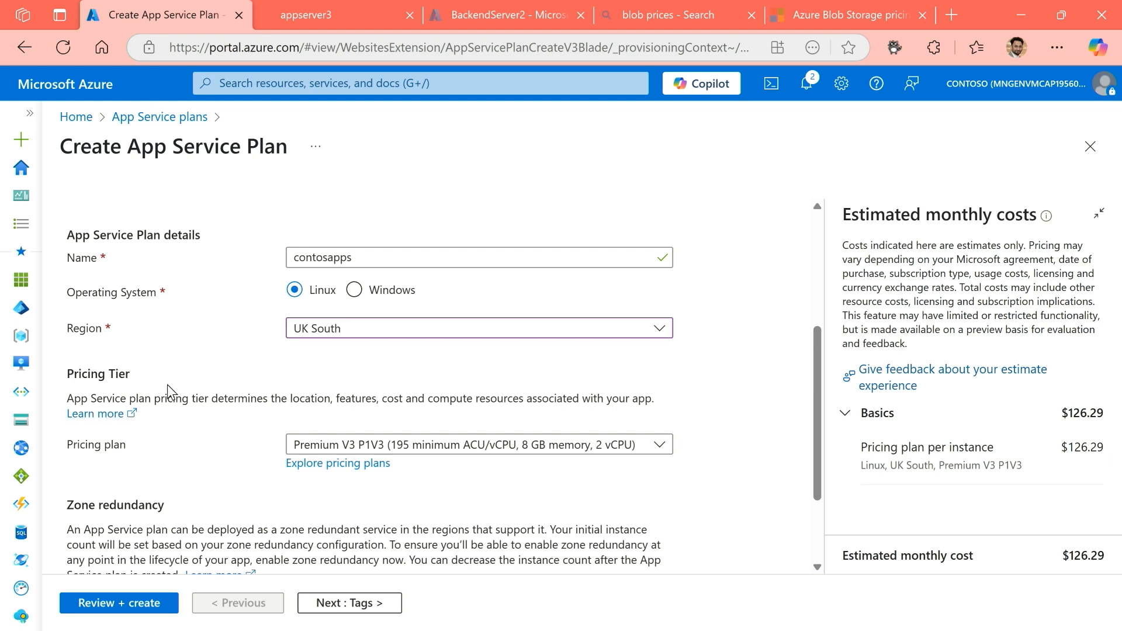
click(329, 464)
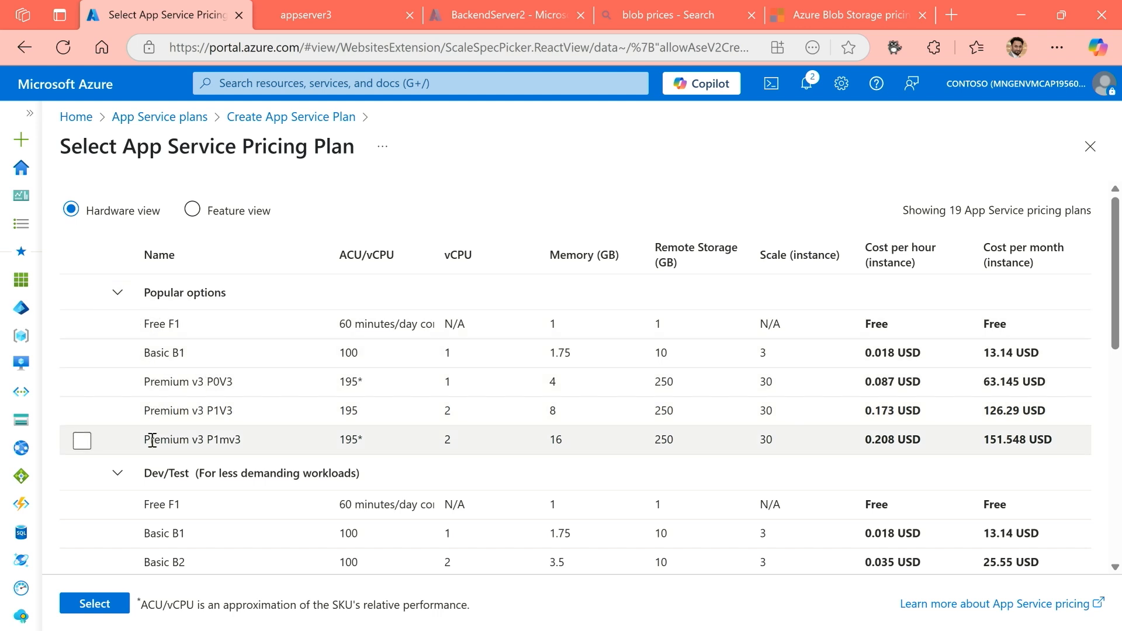
scroll(158, 441, down, 3)
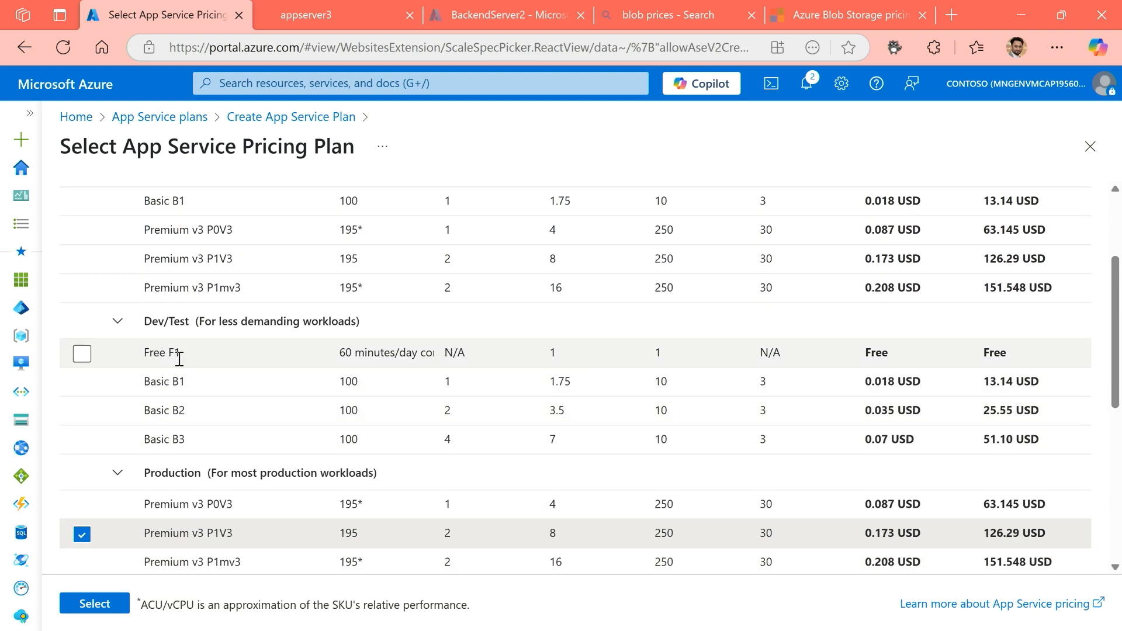
click(343, 353)
drag(341, 354, 403, 357)
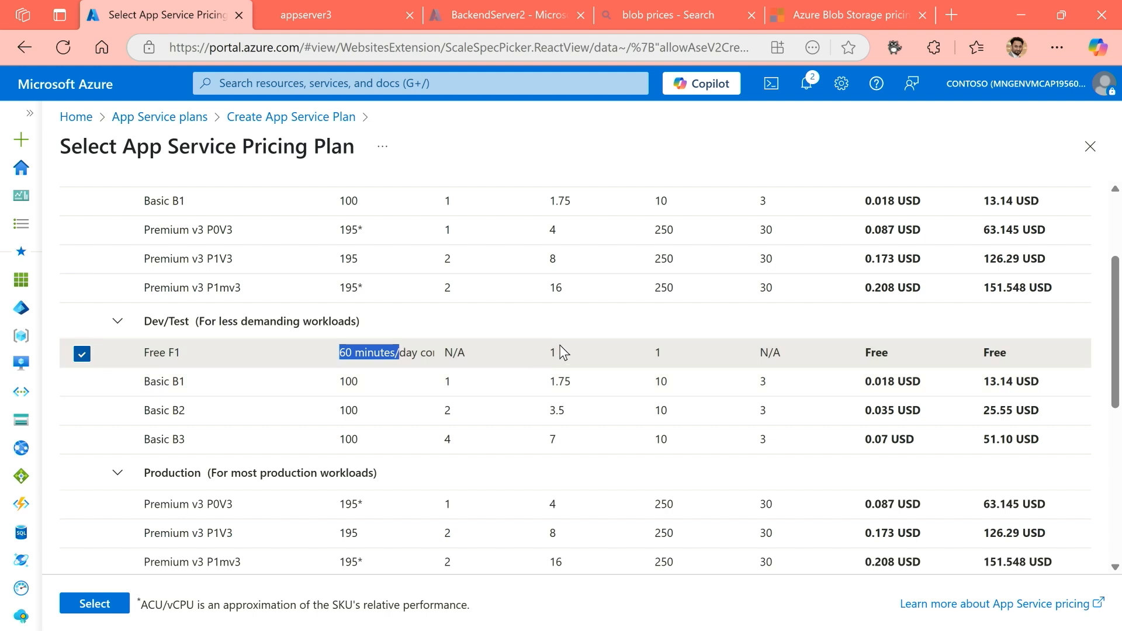
scroll(539, 368, up, 3)
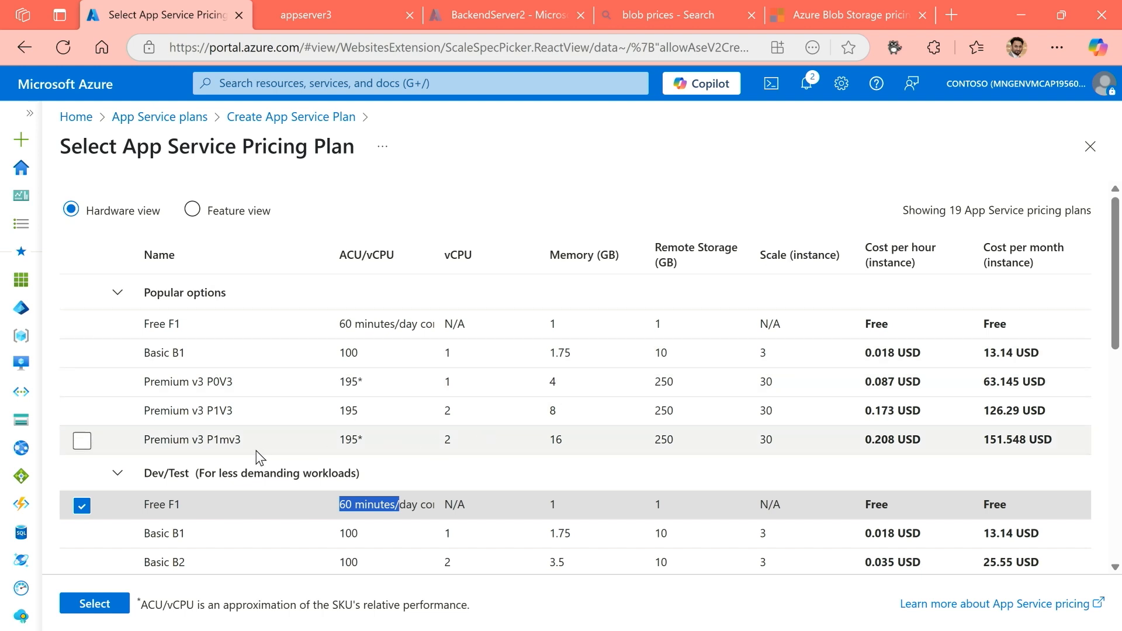
scroll(222, 465, down, 1)
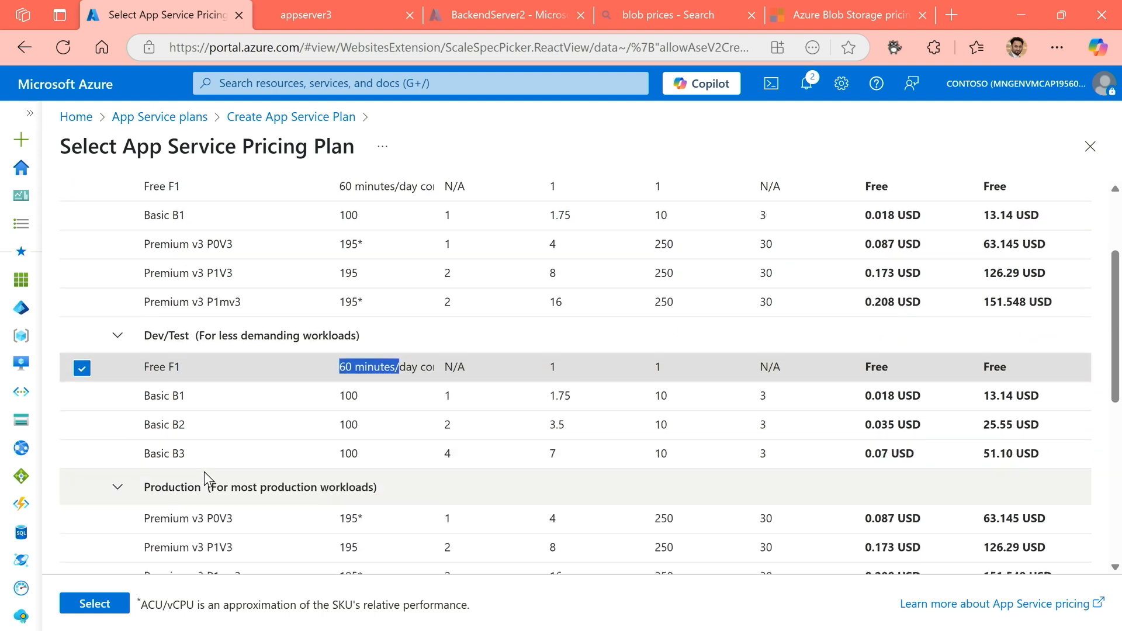
scroll(205, 468, down, 3)
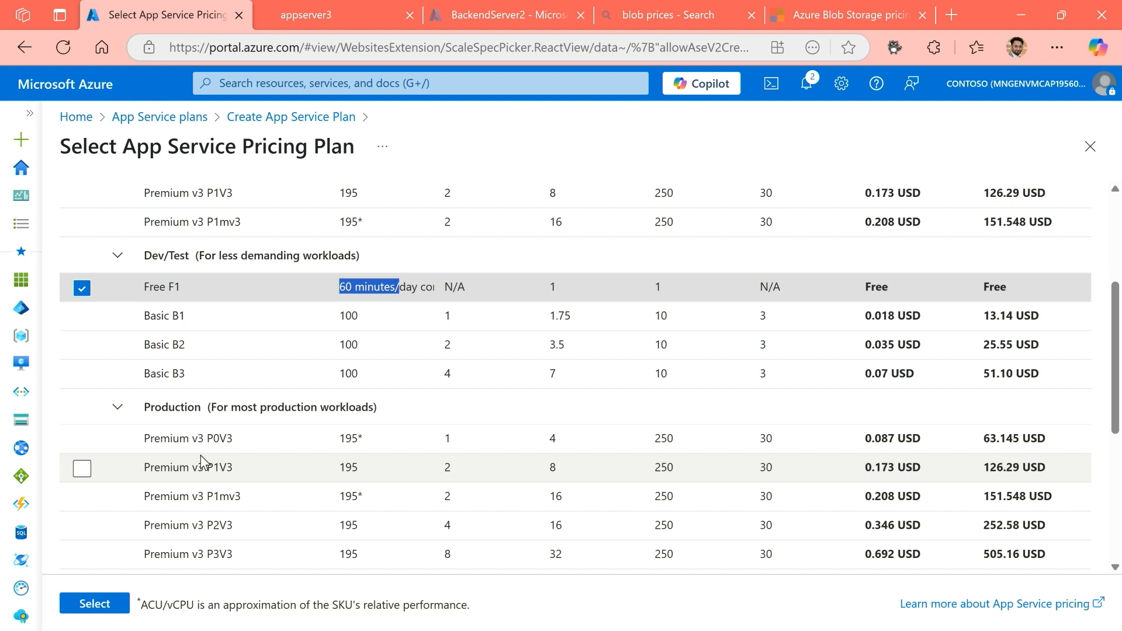
click(84, 442)
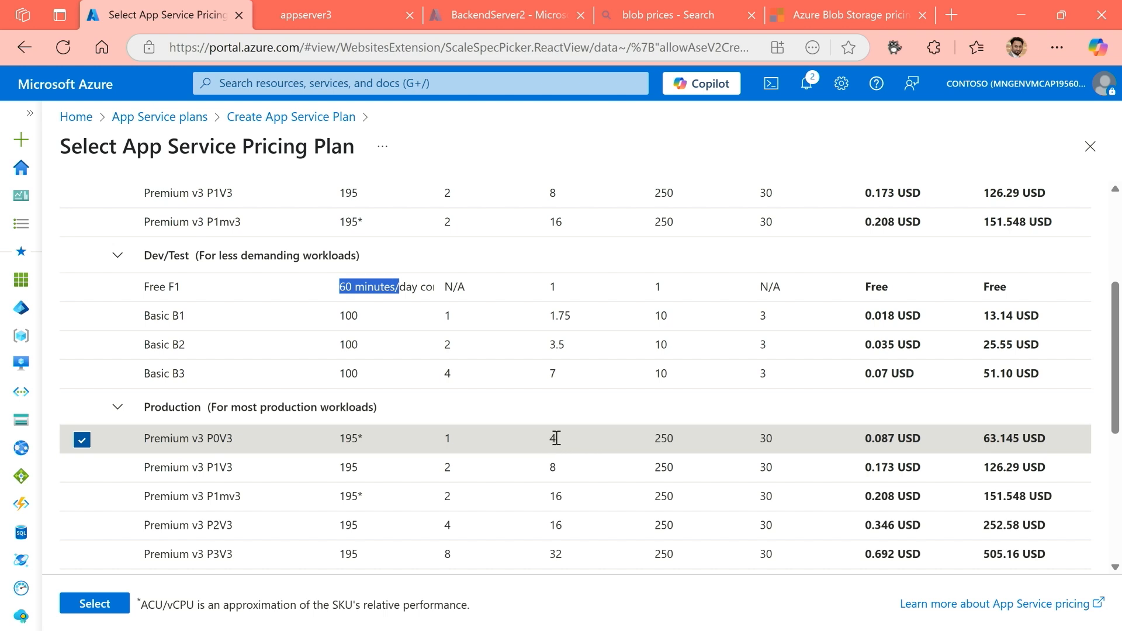
click(94, 603)
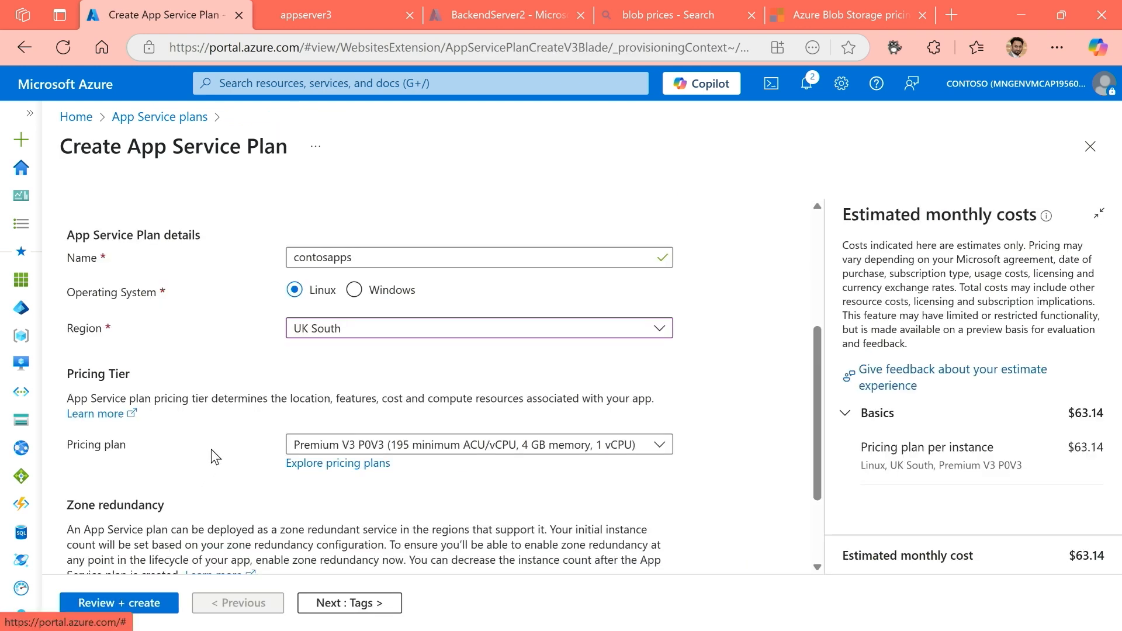
Review the App Service plan's settings, keeping zone redundancy disabled, and create the plan.
scroll(212, 451, down, 3)
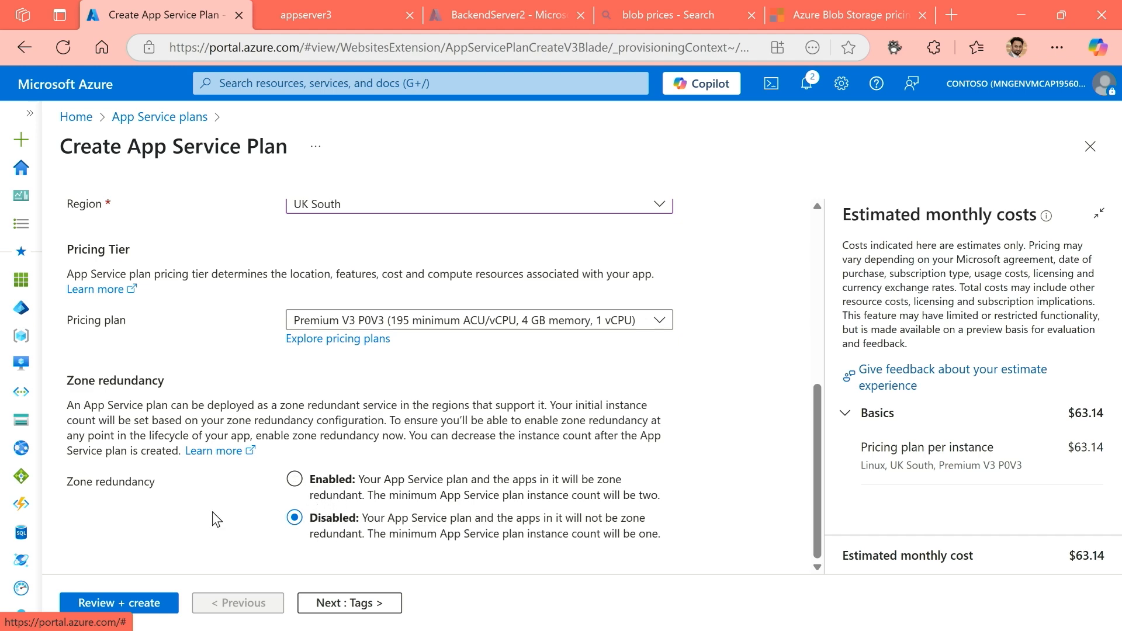
scroll(276, 413, up, 5)
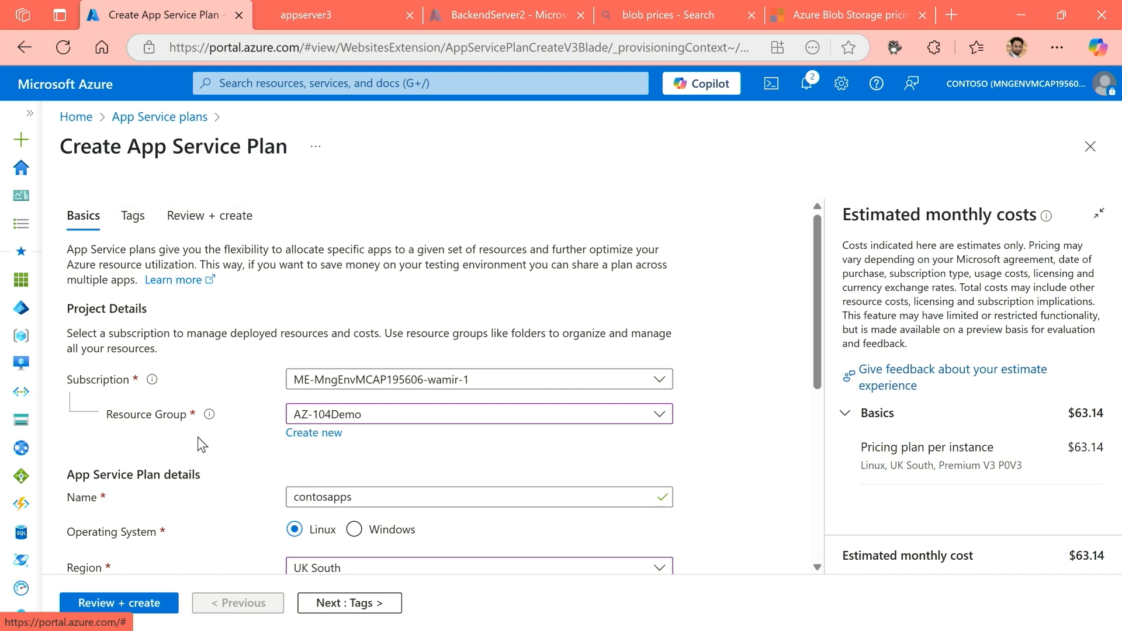
scroll(220, 478, down, 1)
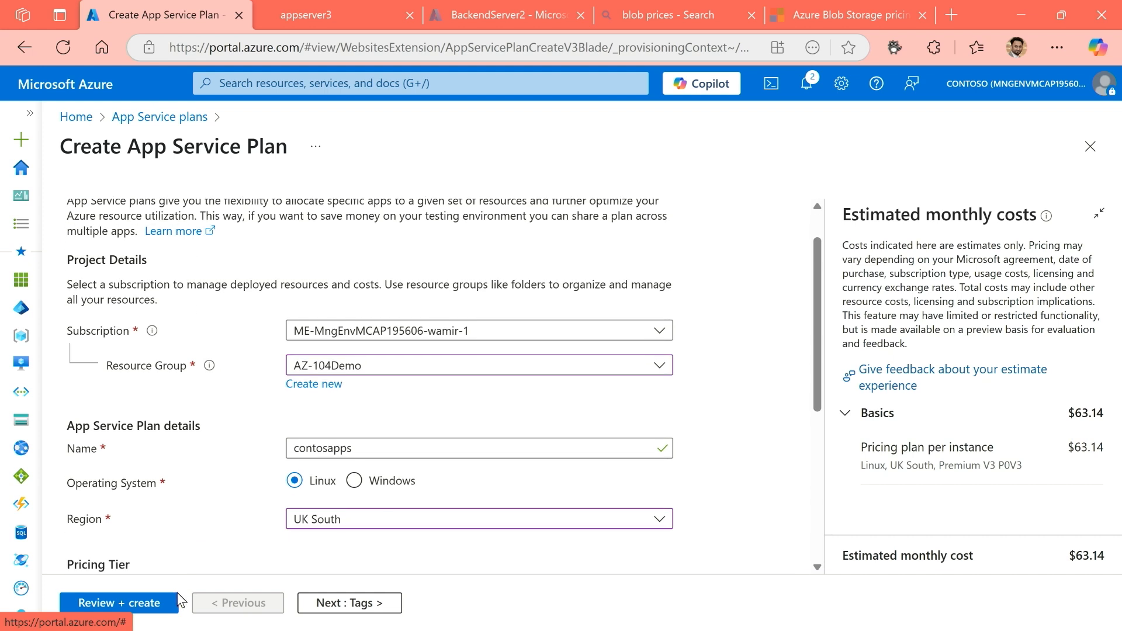
click(166, 606)
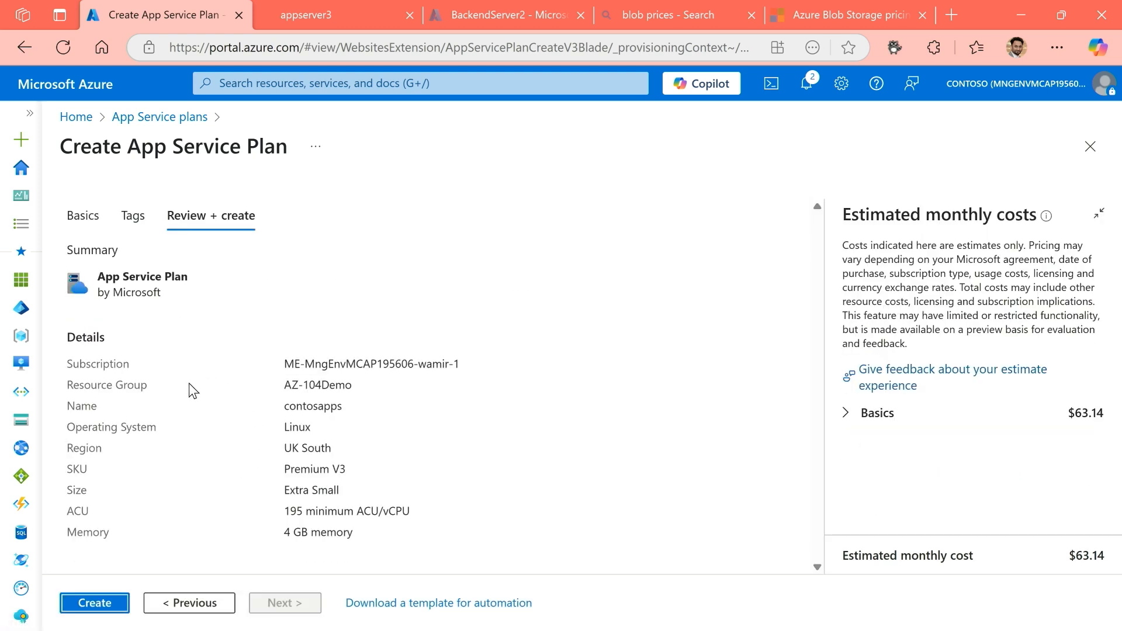
click(95, 608)
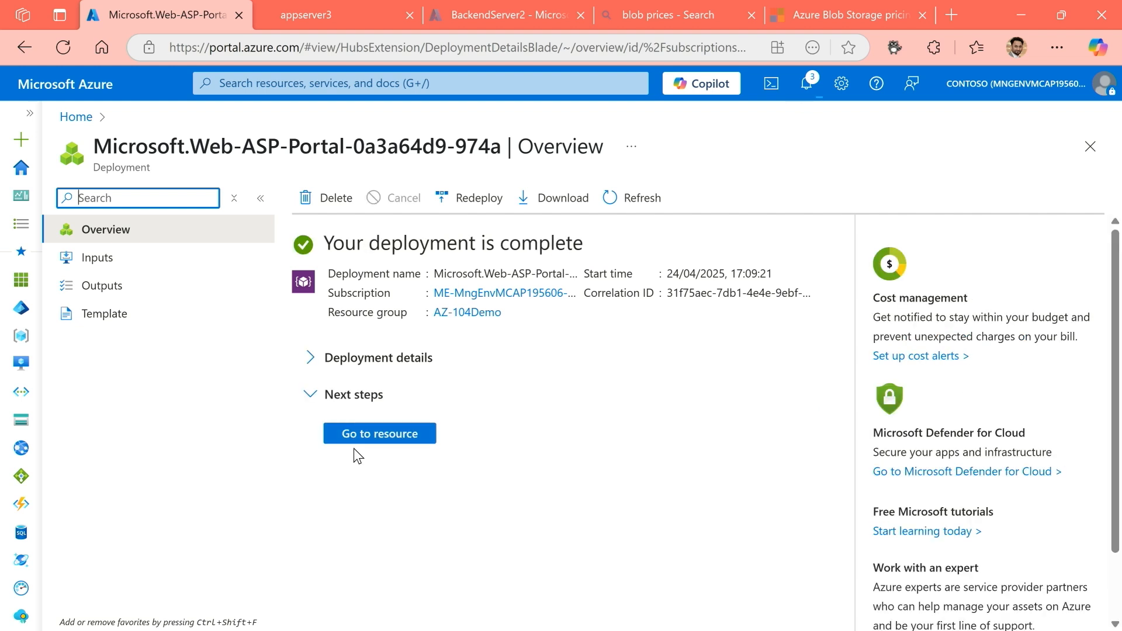
Open the deployed contosapps plan, examine its essentials, and check the App Service plan pricing slide before returning to the portal.
click(360, 438)
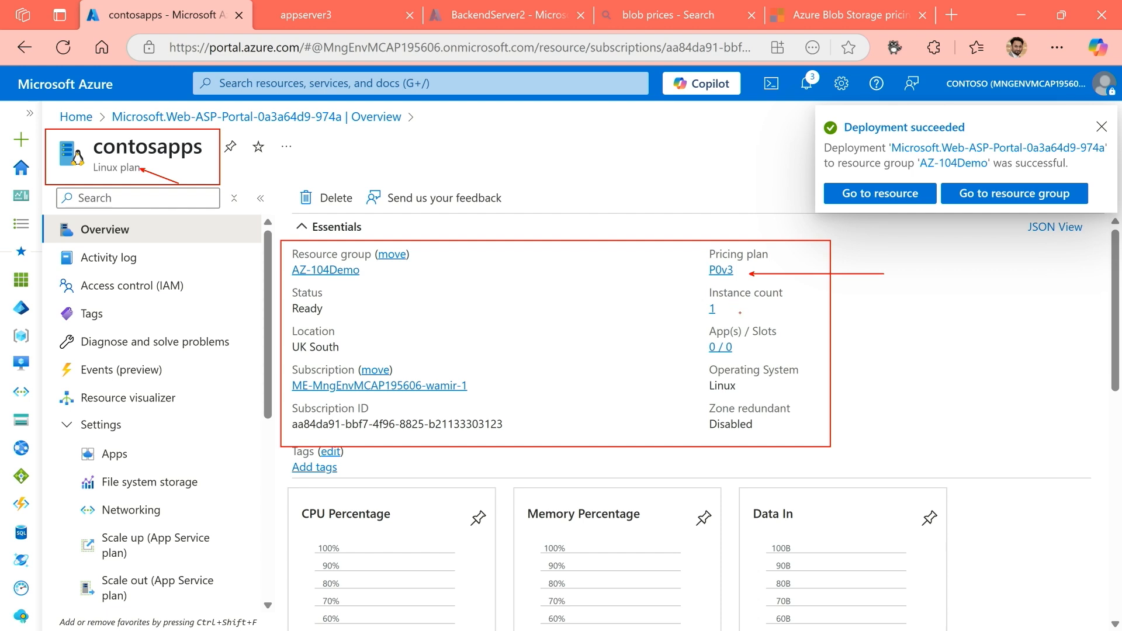
drag(732, 309, 880, 308)
key(Escape)
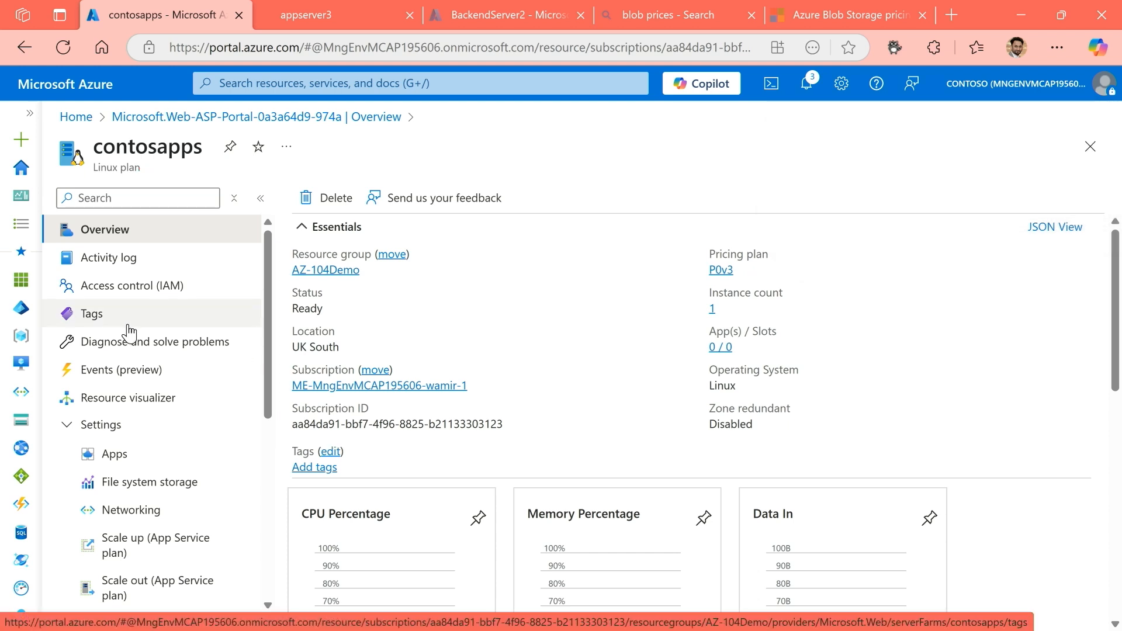
key(alt+Tab)
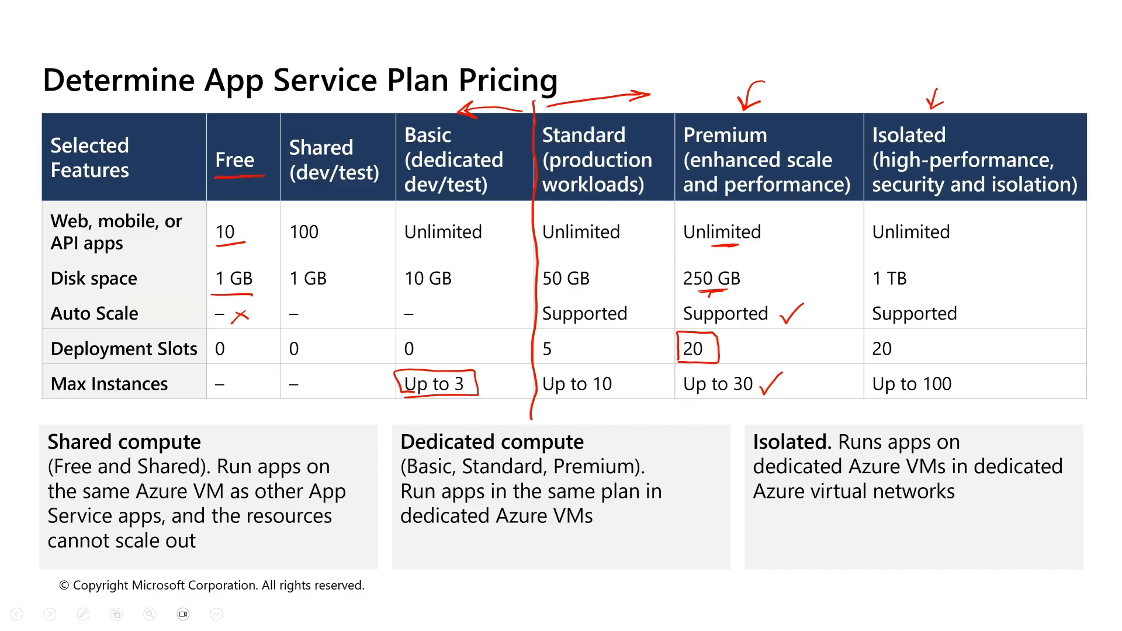
key(alt+Tab)
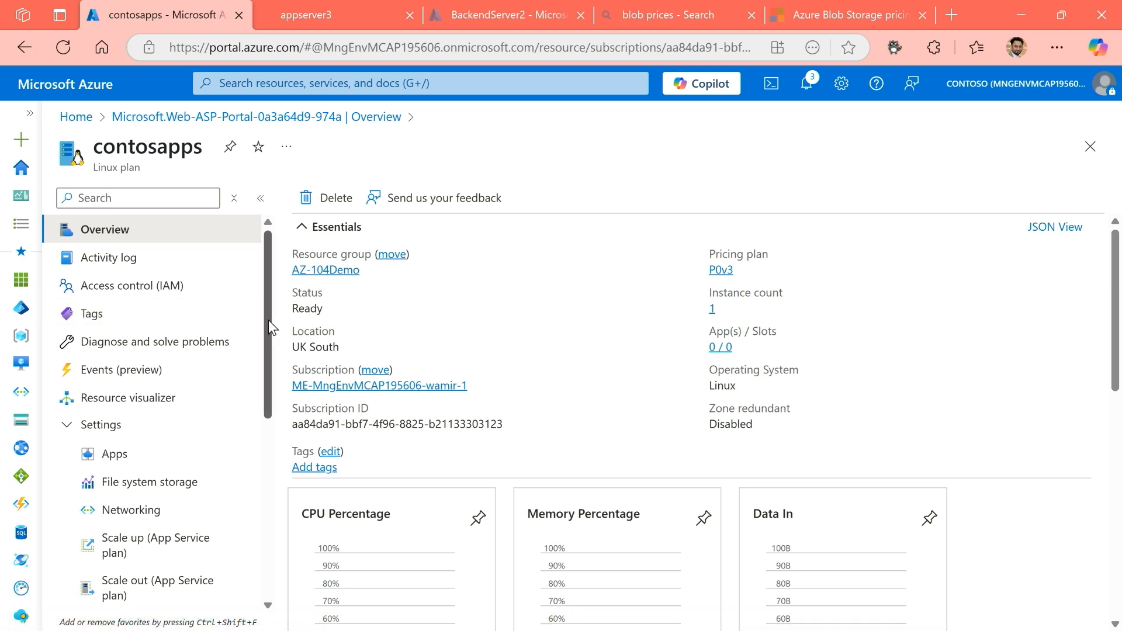
Scale up the contosapps plan to the Premium v3 P1V3 production tier.
drag(269, 322, 271, 384)
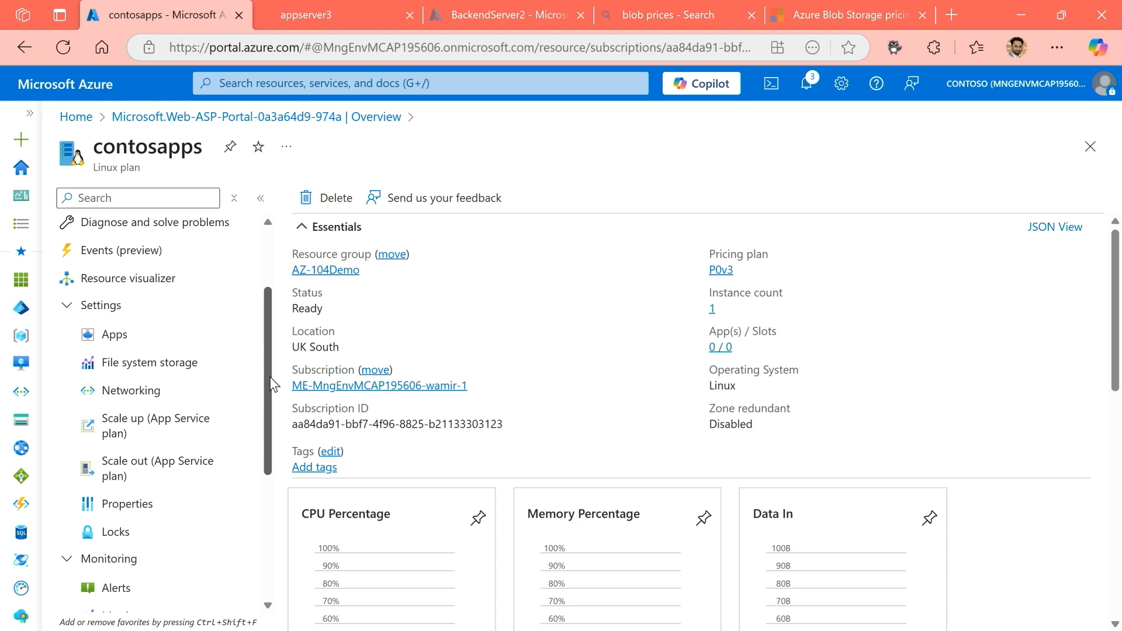
drag(270, 377, 266, 381)
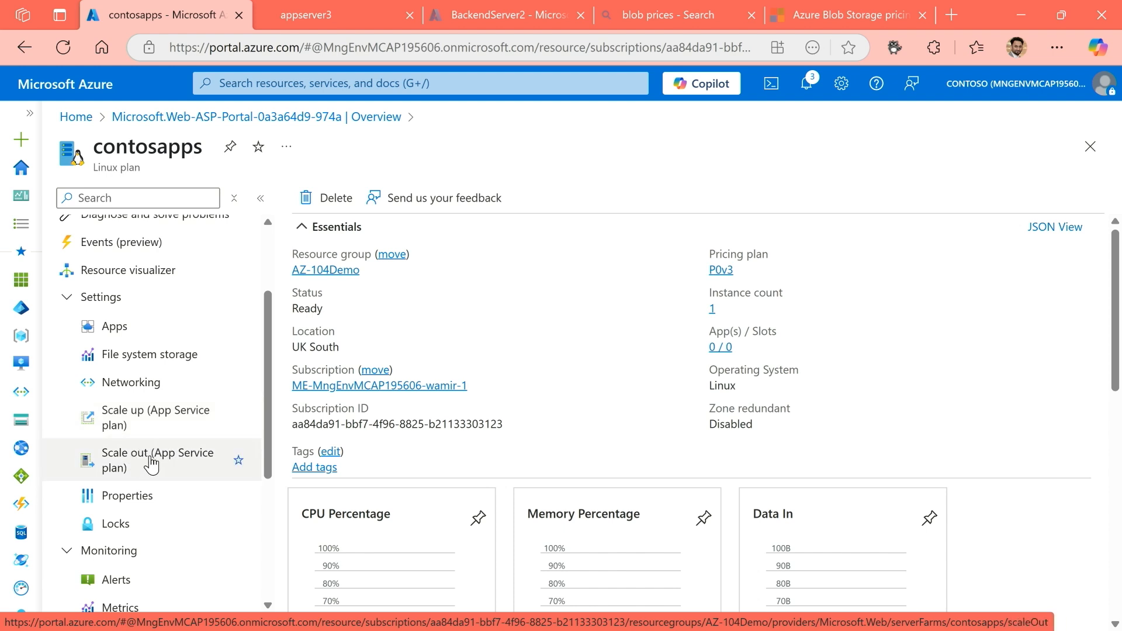
click(145, 425)
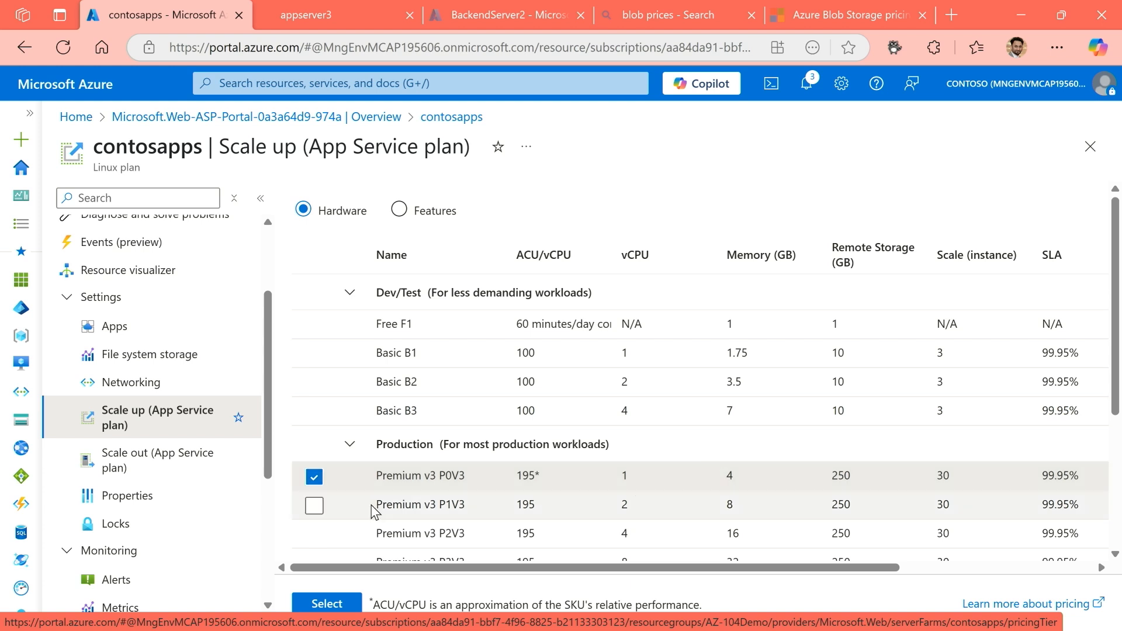
click(314, 506)
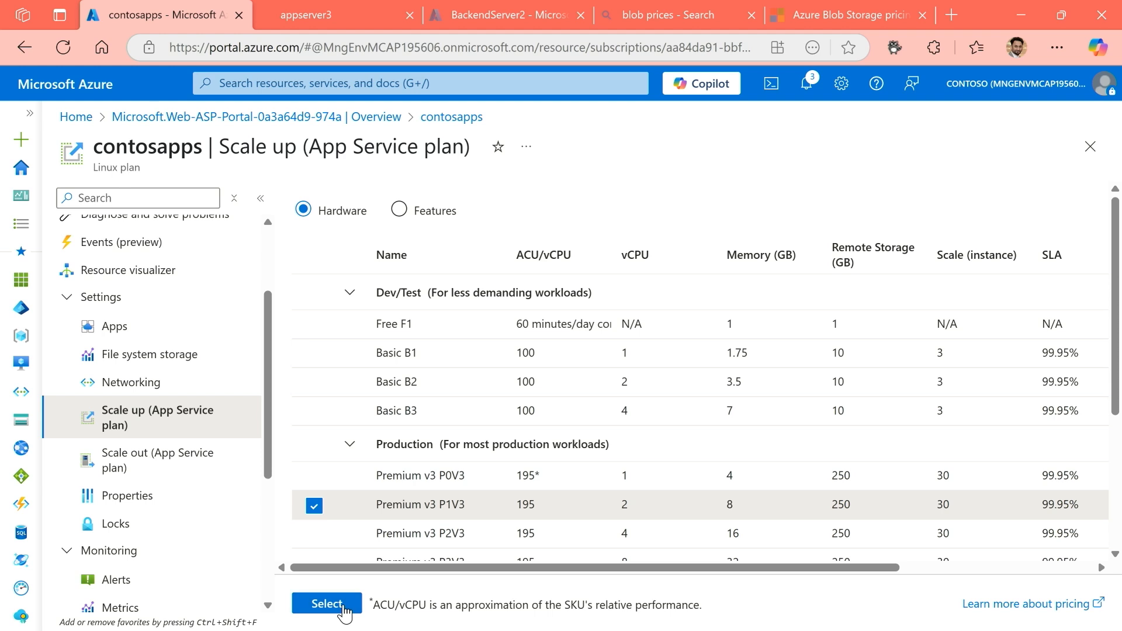
click(344, 608)
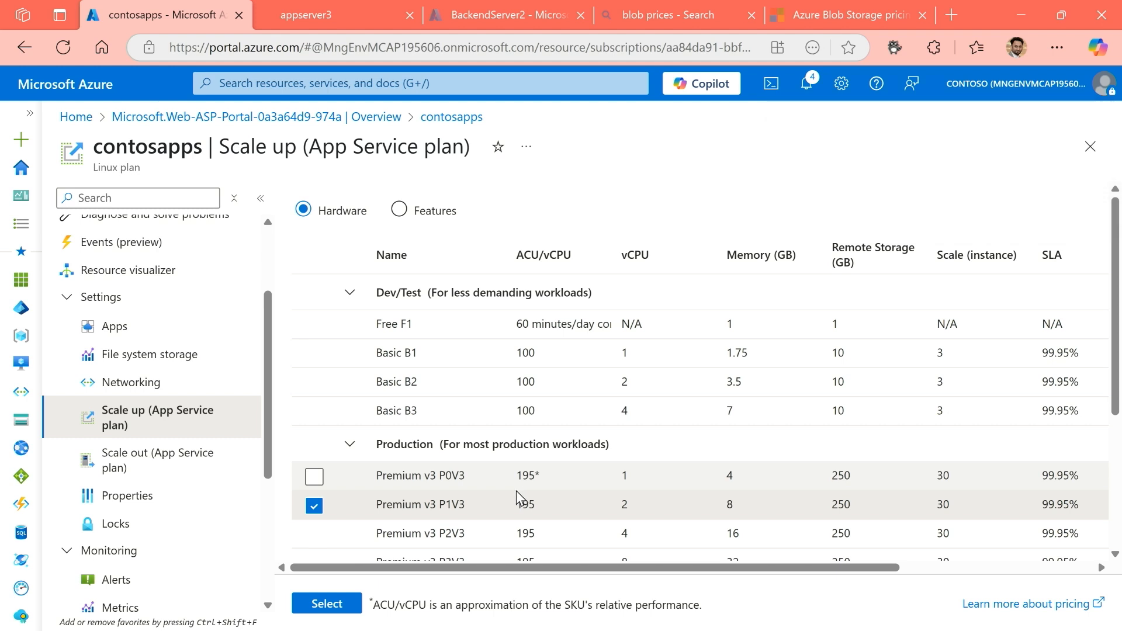
Open the contosapps plan's scale out settings and review the current instance count and available scale out methods.
click(174, 476)
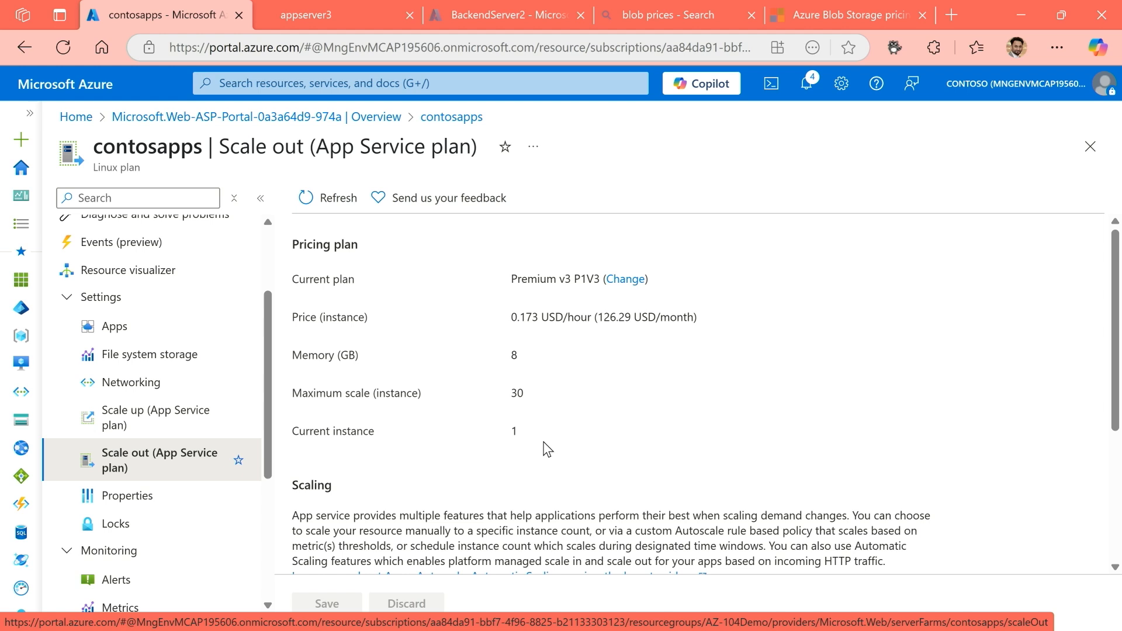
double_click(515, 433)
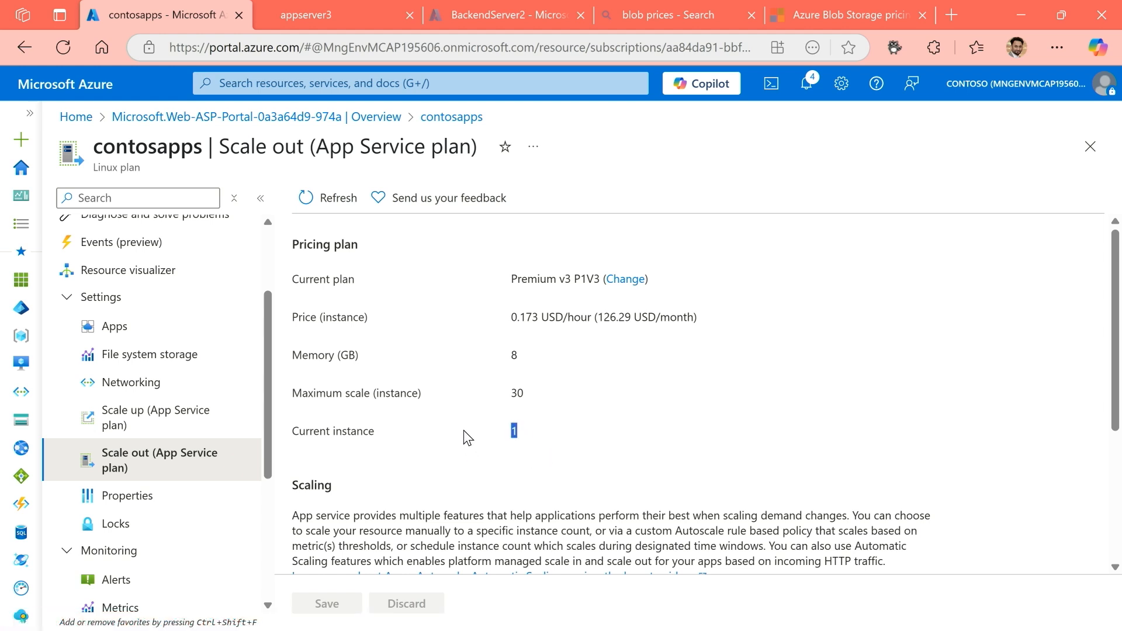
scroll(451, 439, down, 2)
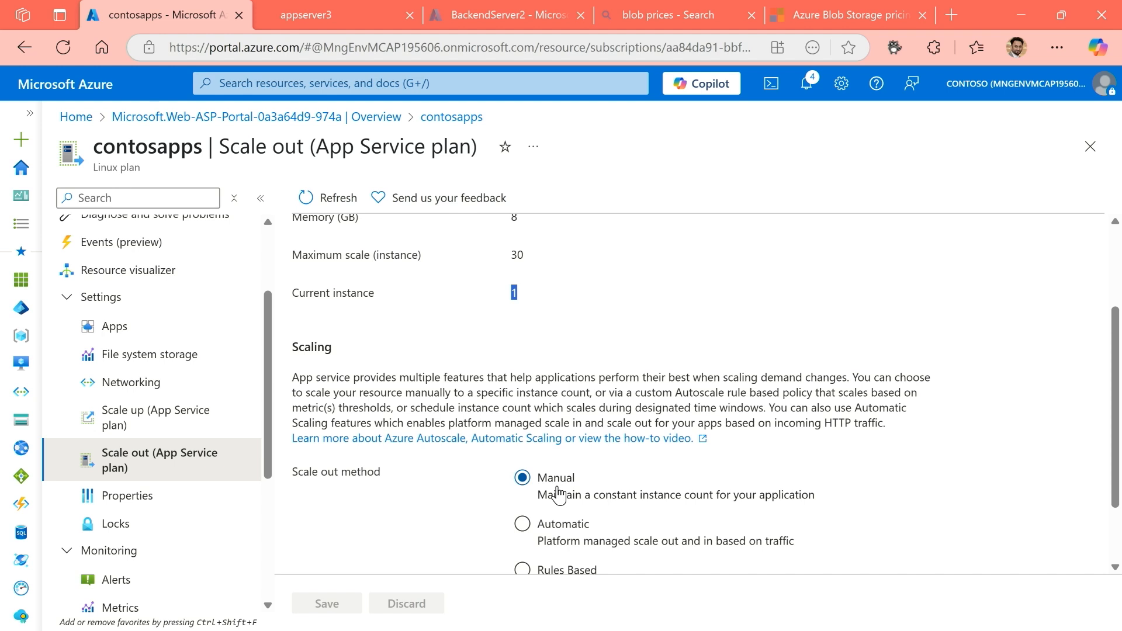
scroll(561, 499, down, 2)
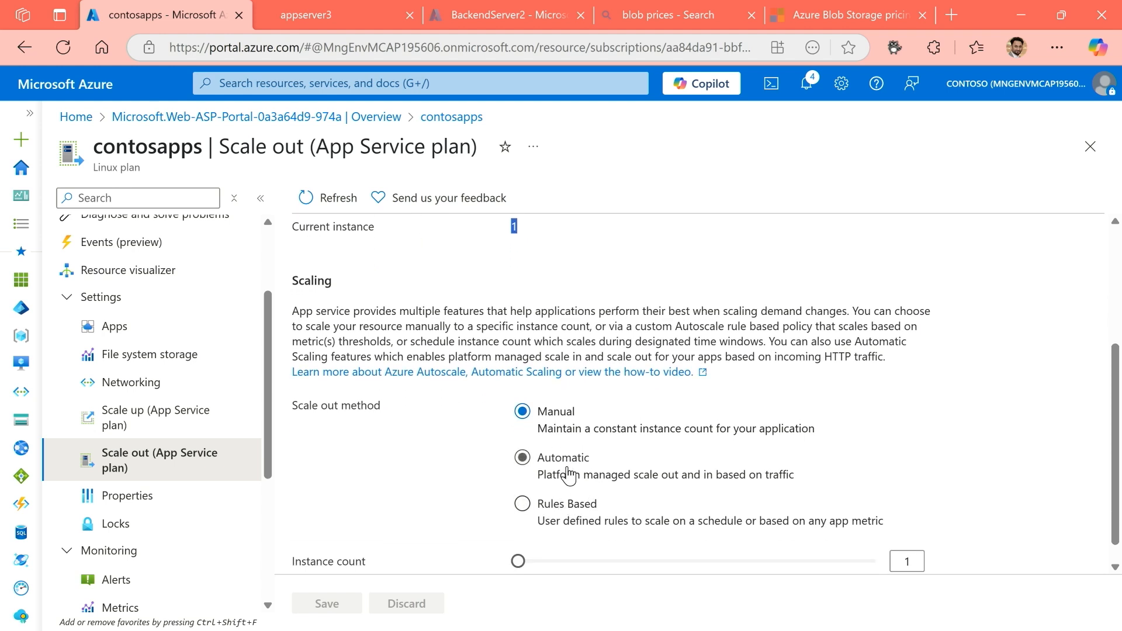
scroll(570, 462, down, 1)
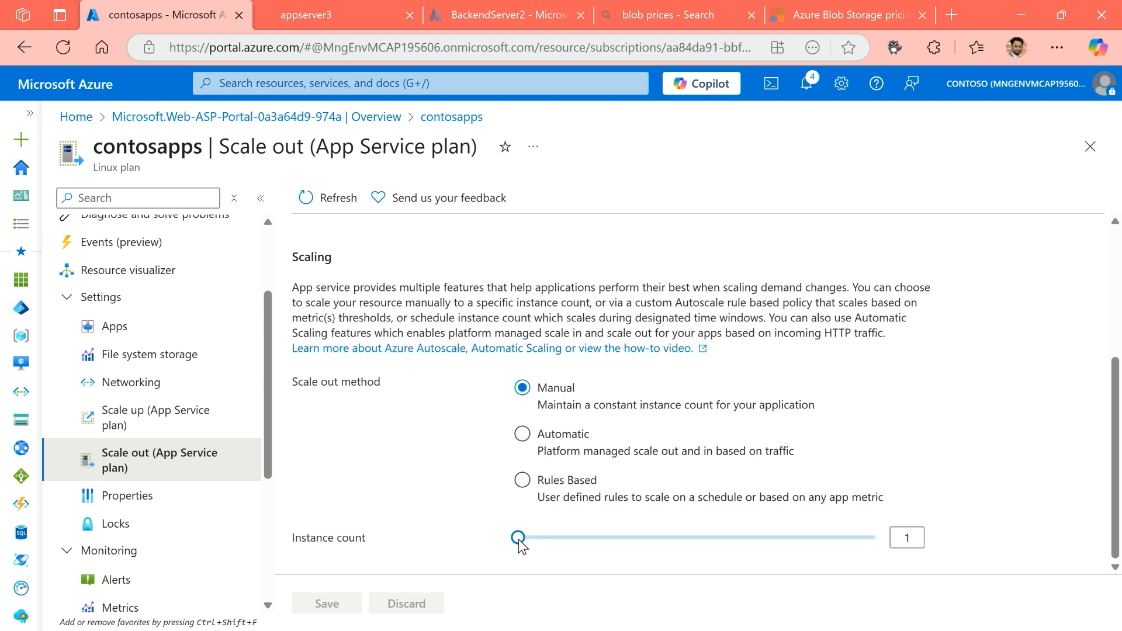
Try a manual instance count of 5 and the Automatic method, settling on Rules Based scaling and opening its configuration.
drag(519, 541, 571, 541)
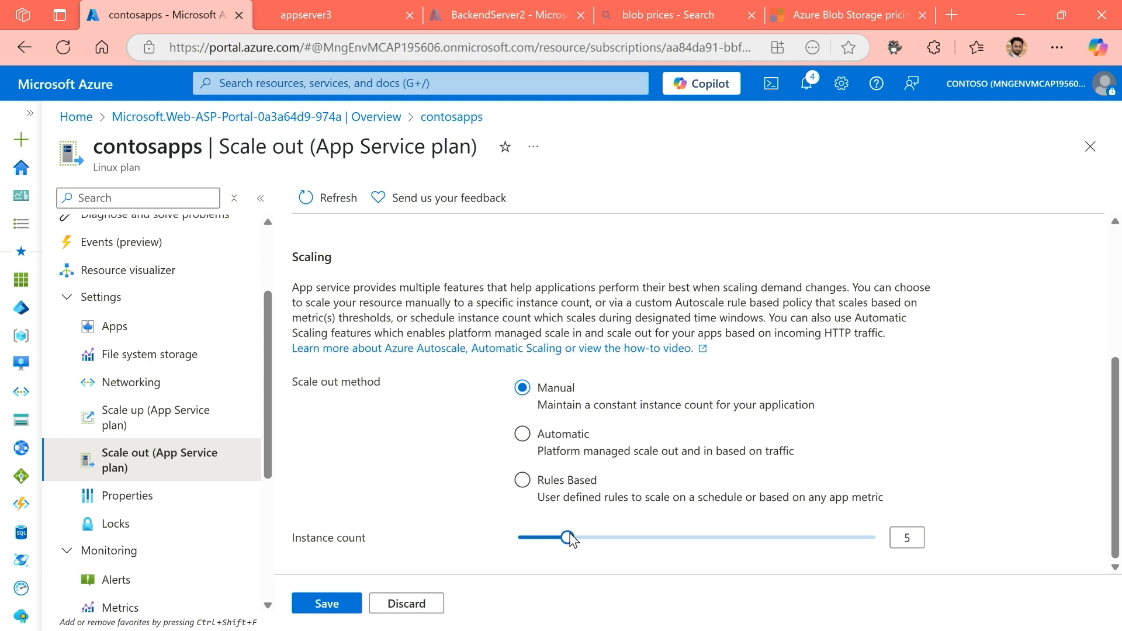
click(525, 435)
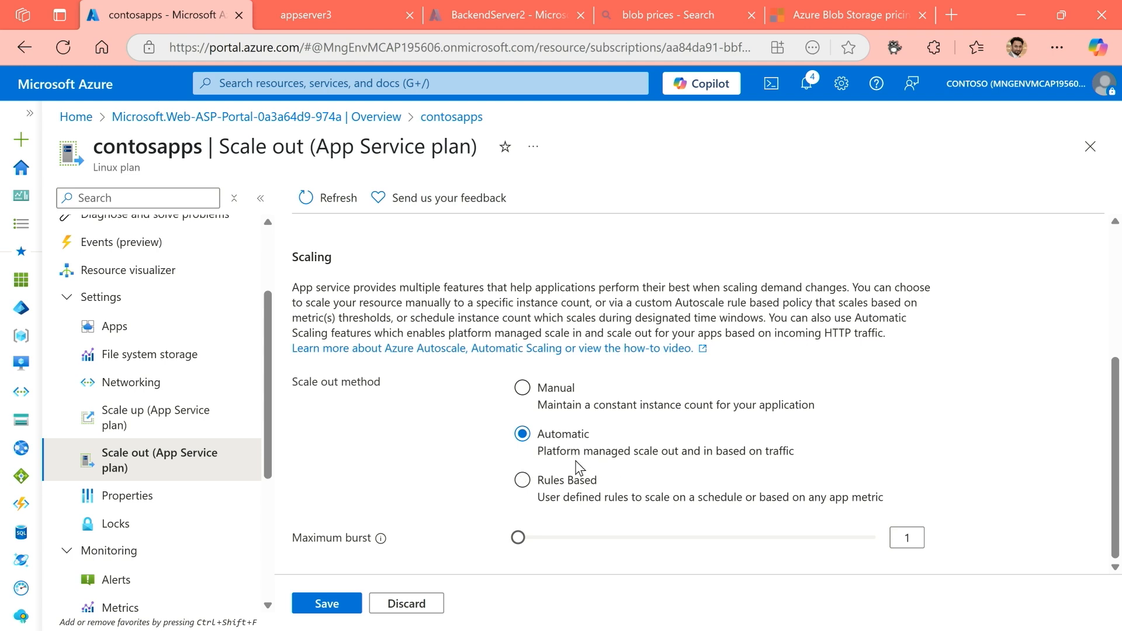
click(562, 493)
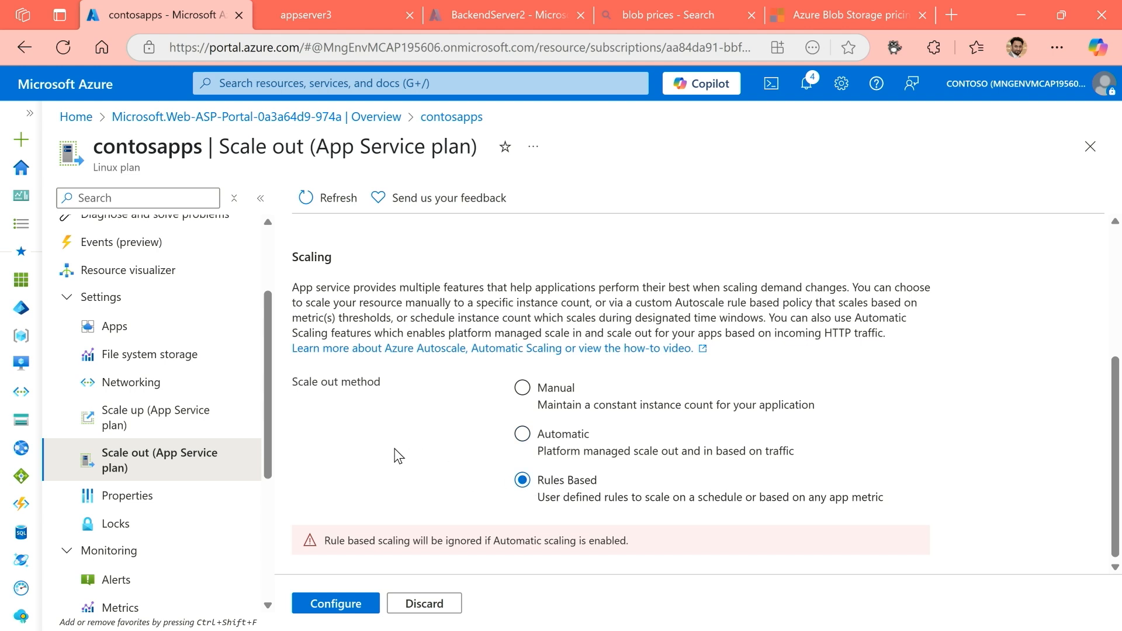
scroll(401, 445, down, 1)
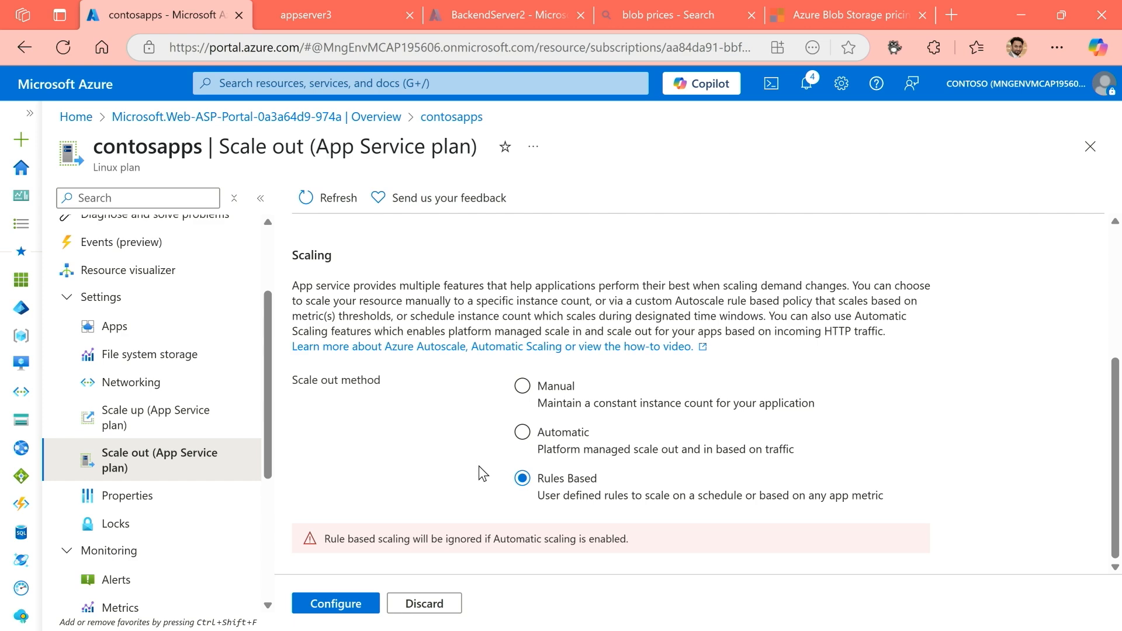
scroll(549, 520, up, 3)
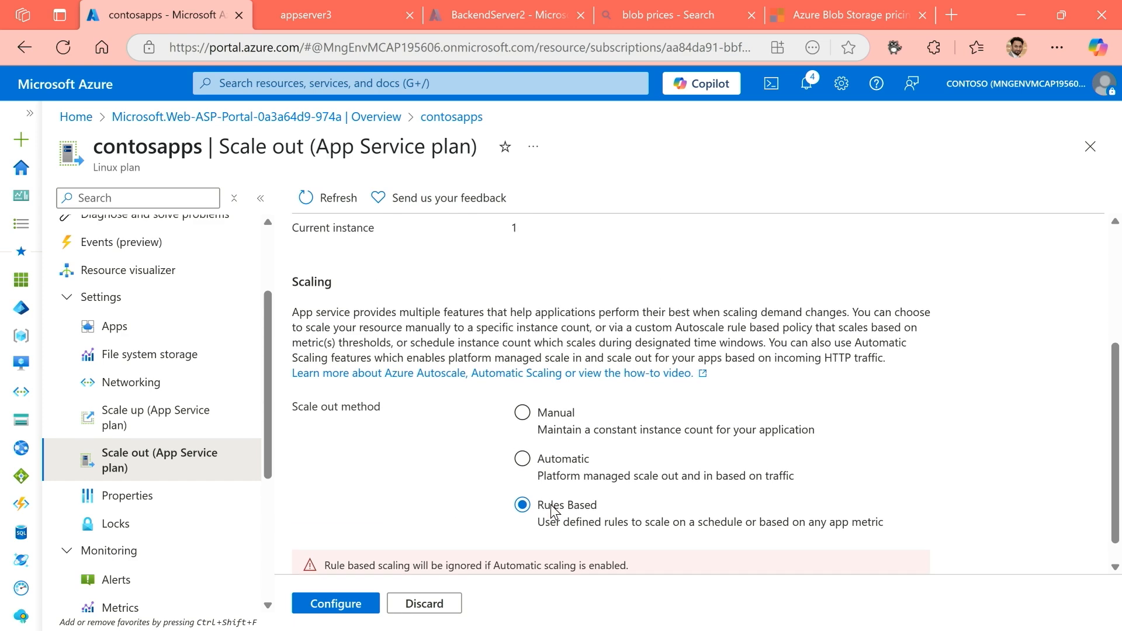
scroll(552, 514, down, 3)
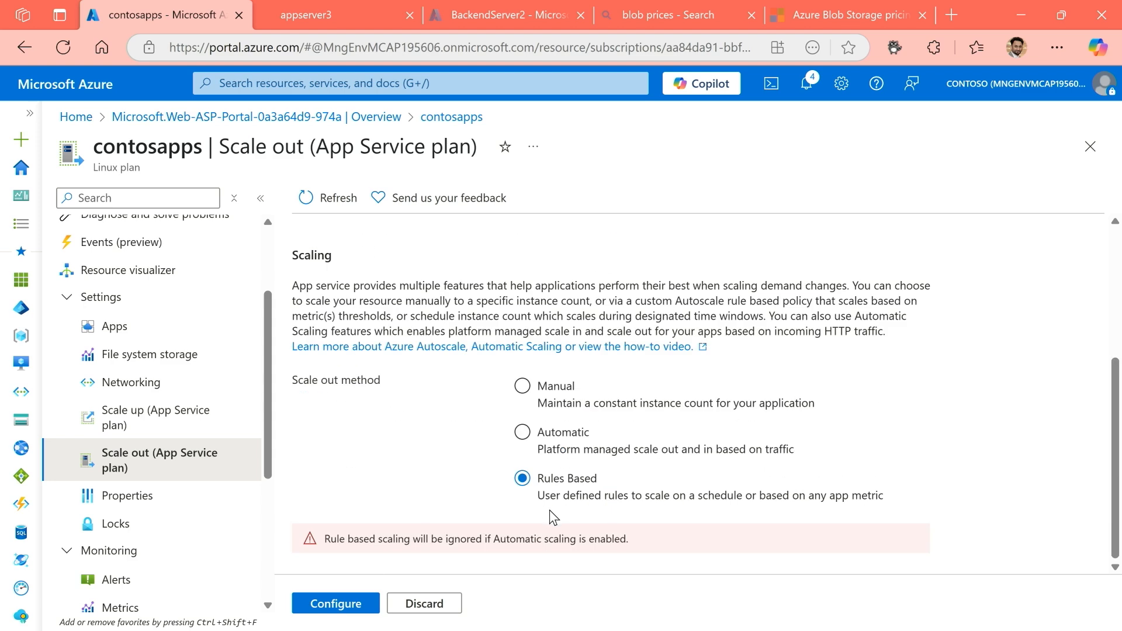
click(345, 608)
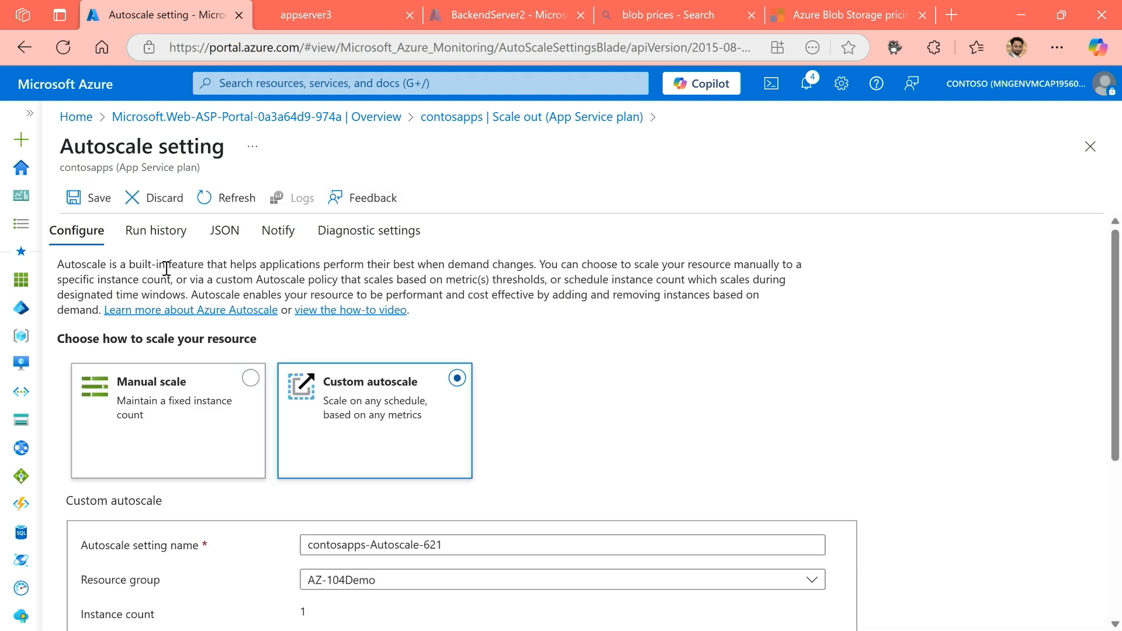
Compare Manual scale with Custom autoscale, keep Custom autoscale, and set the default condition to scale based on a metric.
click(164, 419)
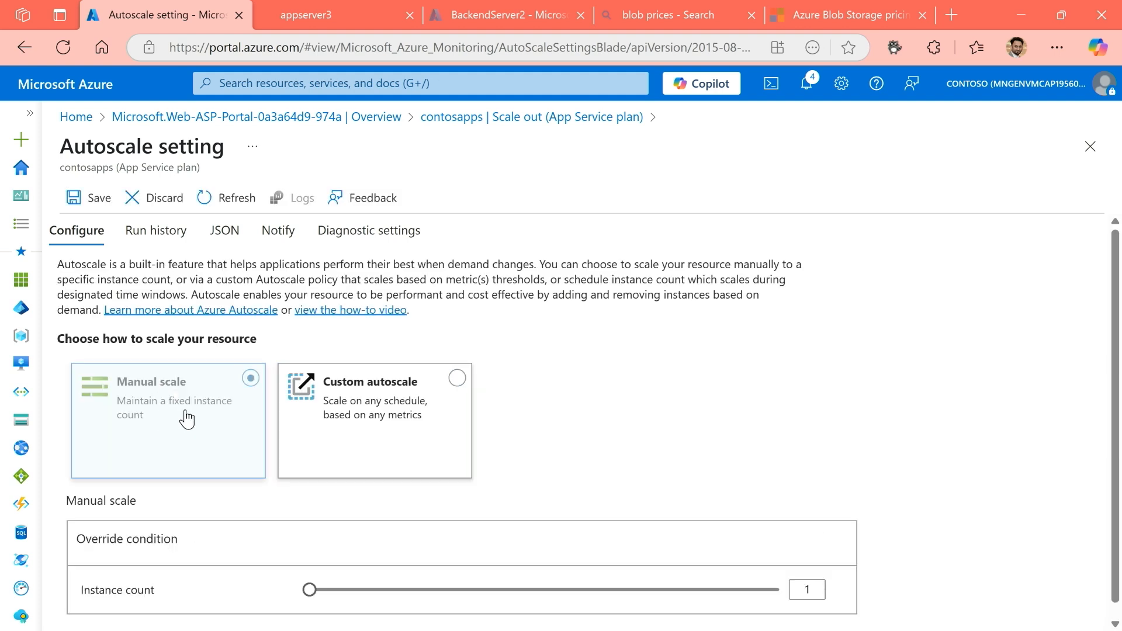
click(363, 417)
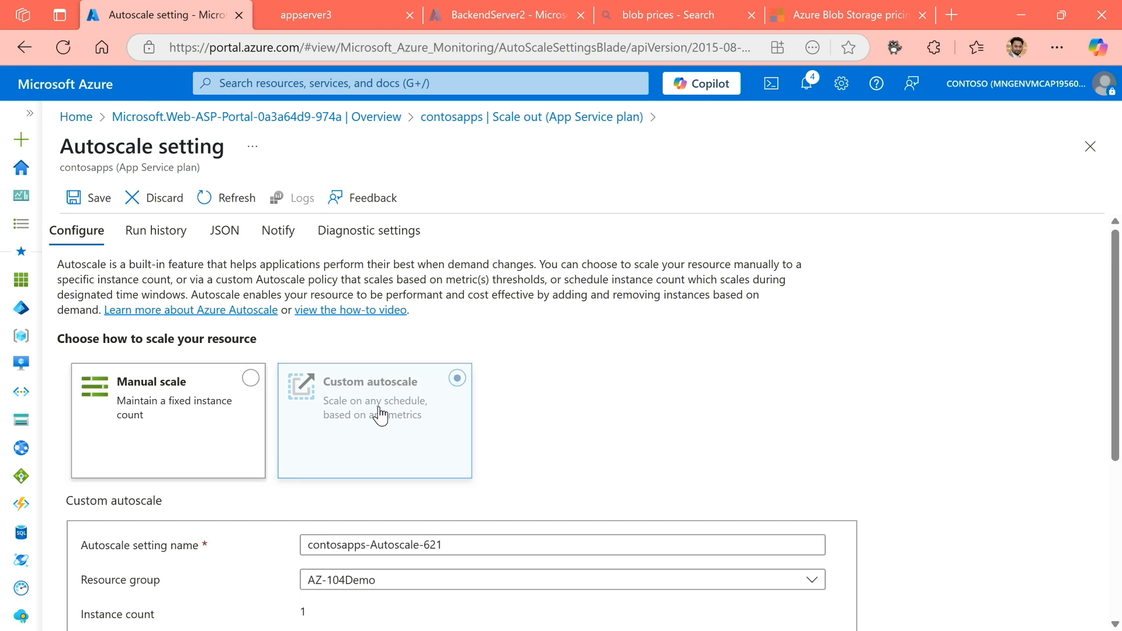
scroll(374, 444, down, 3)
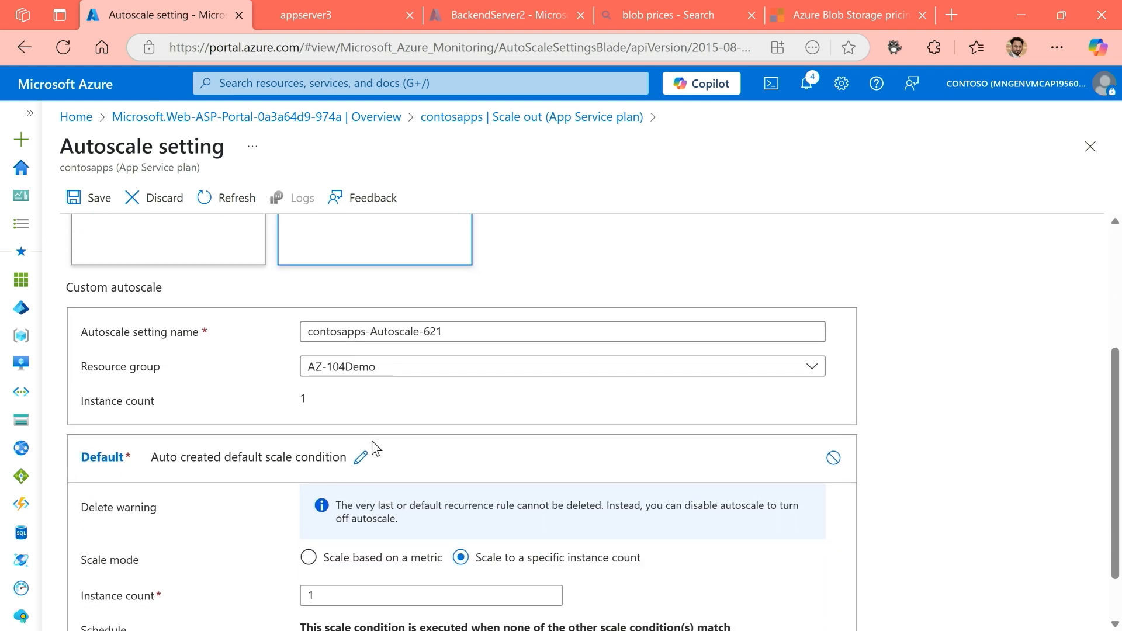
scroll(363, 441, down, 1)
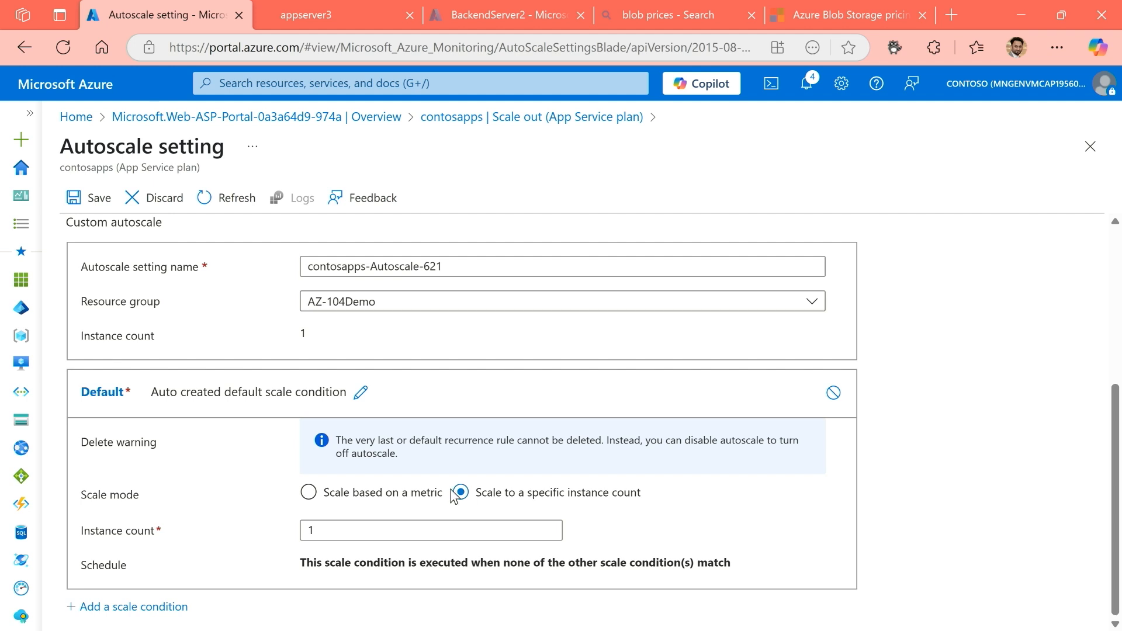
click(333, 498)
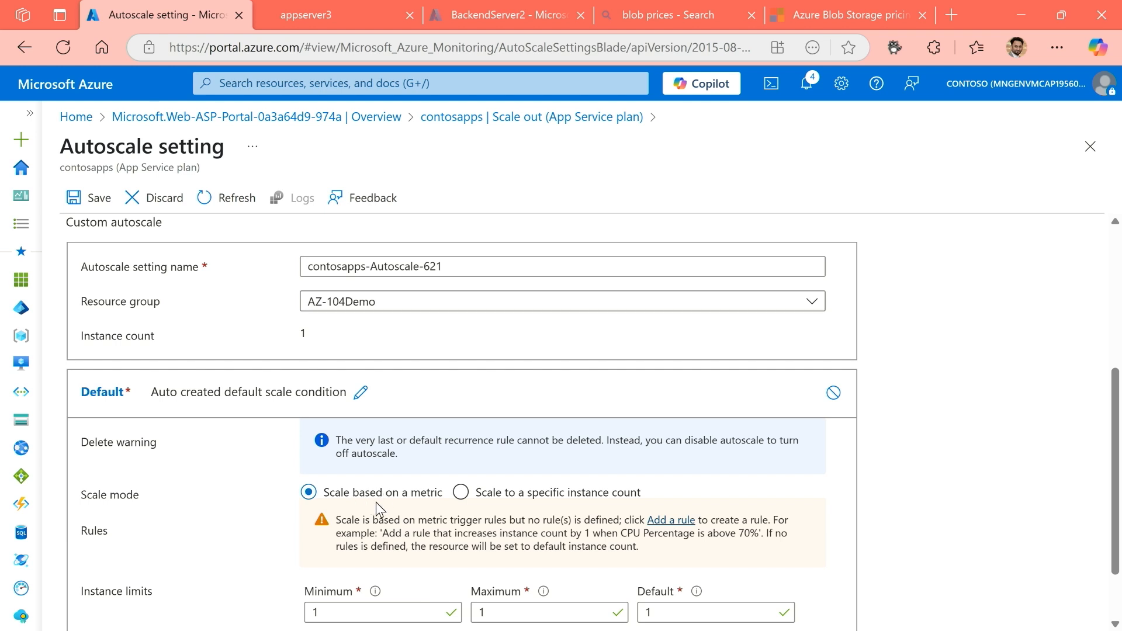
Review the default condition's minimum, maximum and default instance limits, and briefly view the scale rule form.
scroll(377, 503, down, 2)
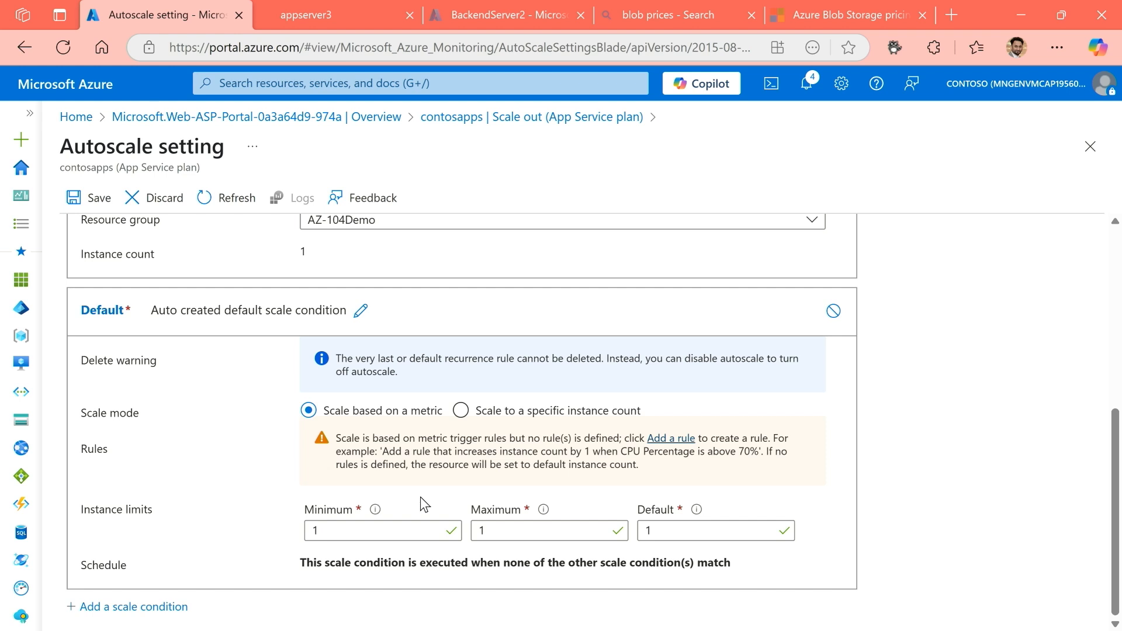
click(328, 530)
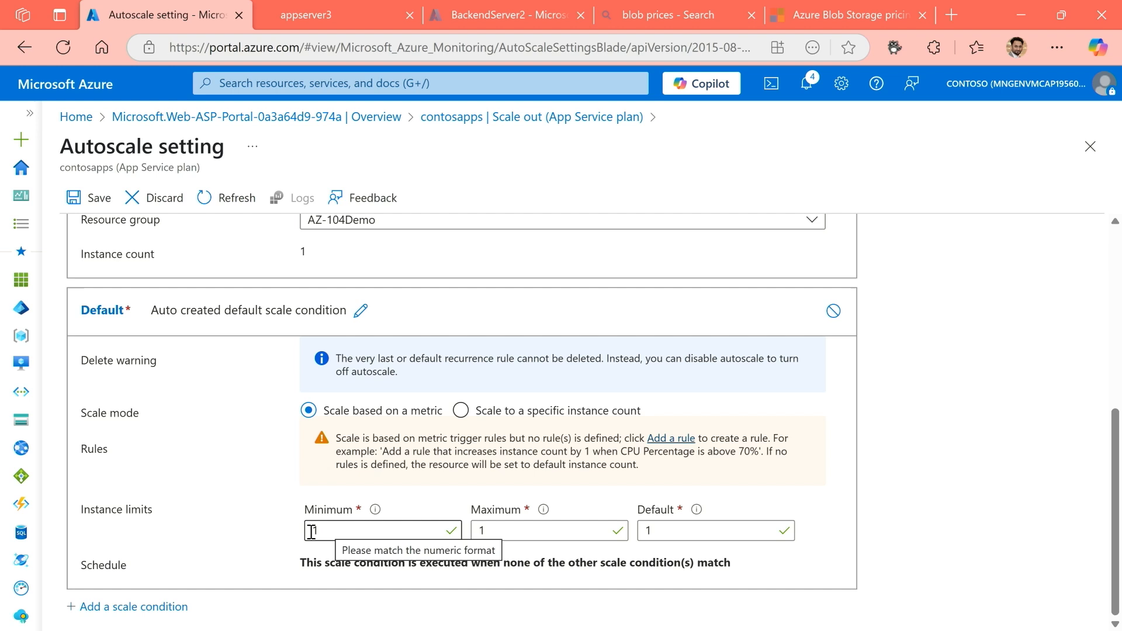
click(551, 533)
click(648, 531)
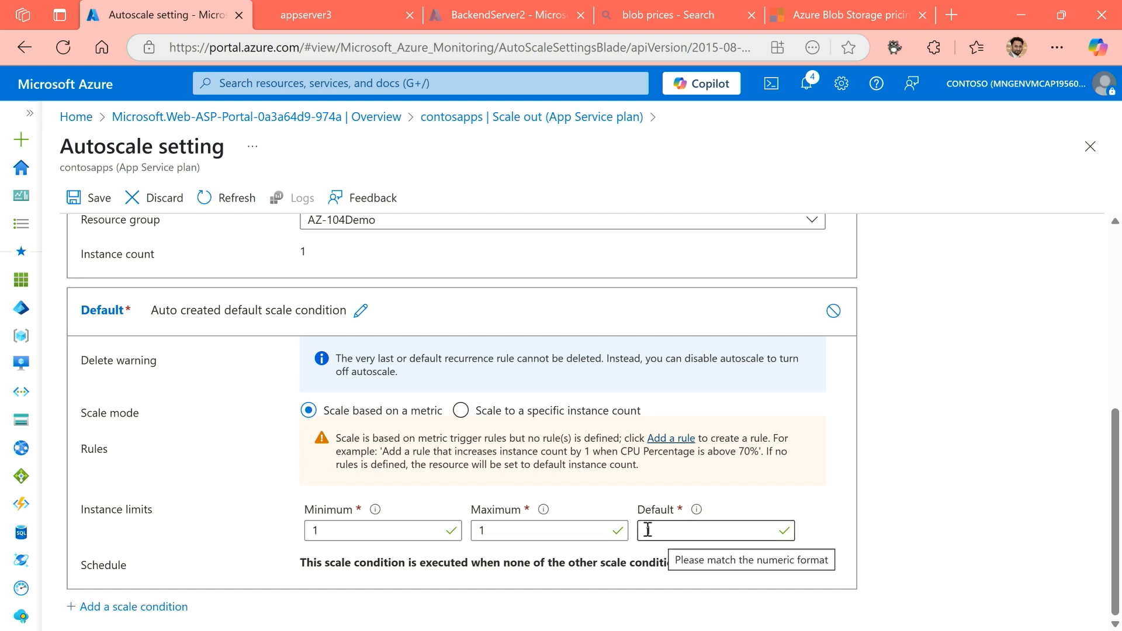
click(672, 439)
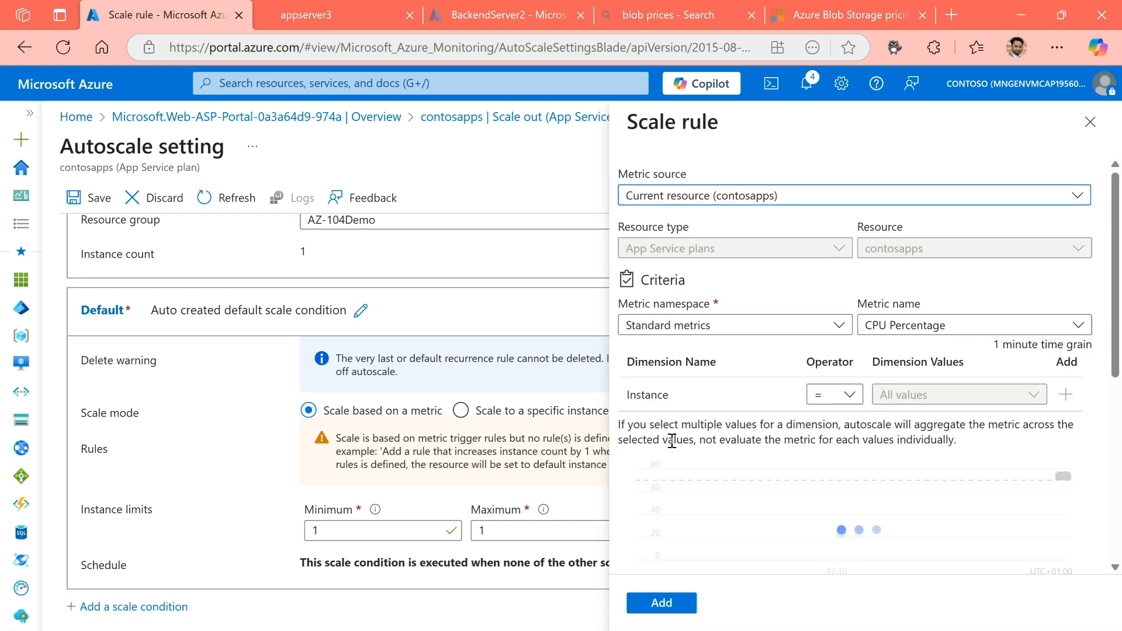
click(1090, 122)
Set the maximum instance limit of the default scale condition to 20.
double_click(497, 529)
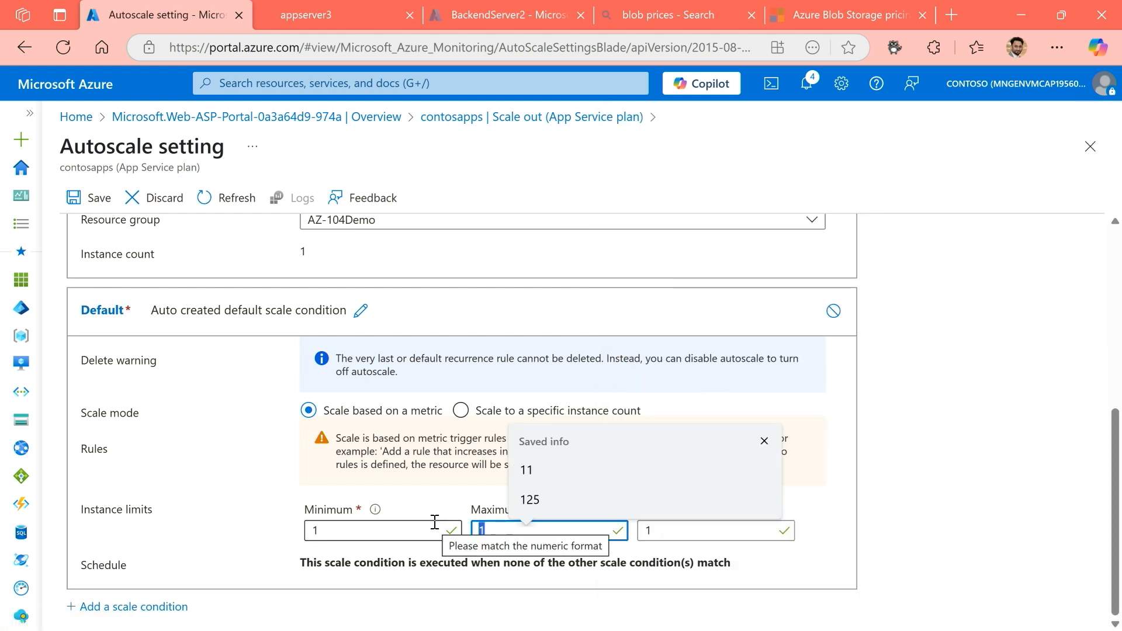
text(200)
key(BackSpace)
click(695, 531)
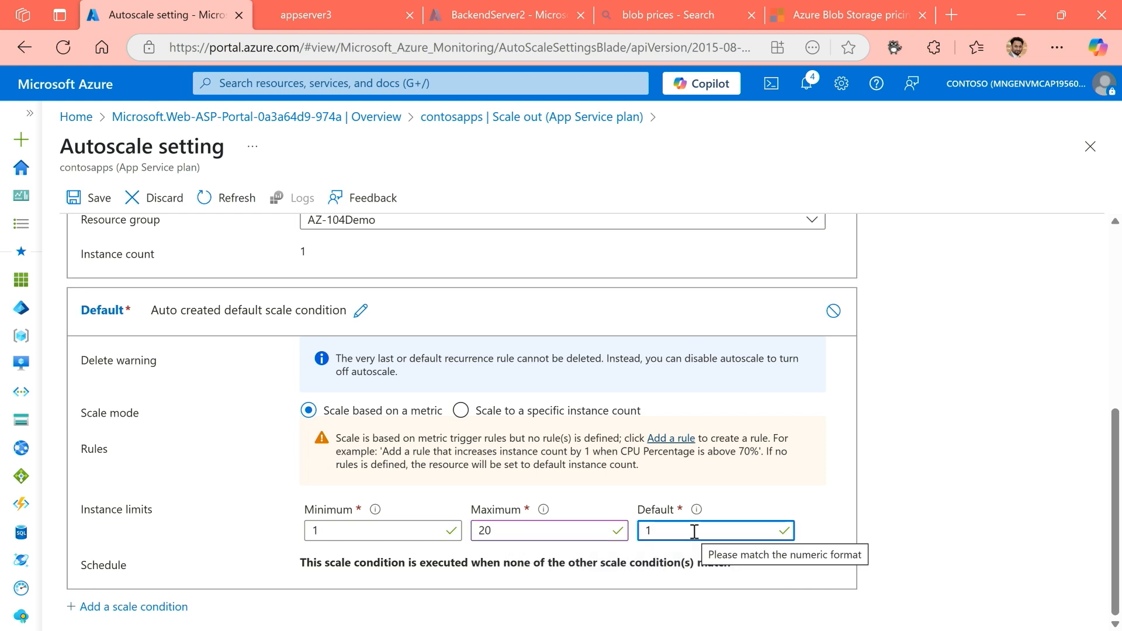
Start a new scale rule and examine the available metric names, keeping CPU Percentage.
click(676, 444)
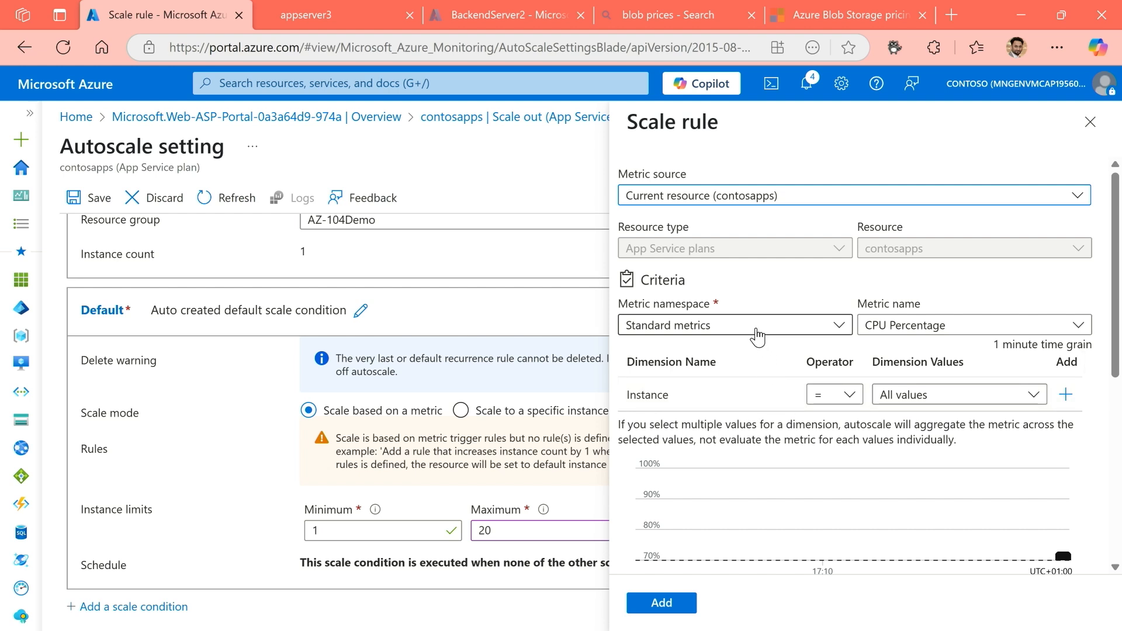
click(885, 336)
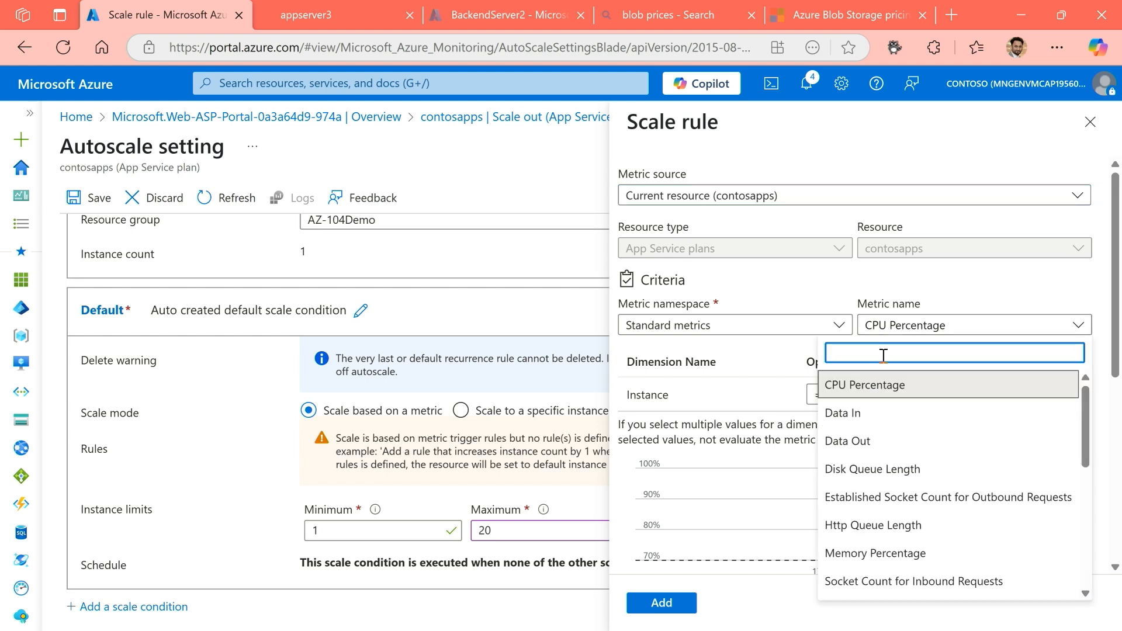
drag(1085, 441, 1117, 429)
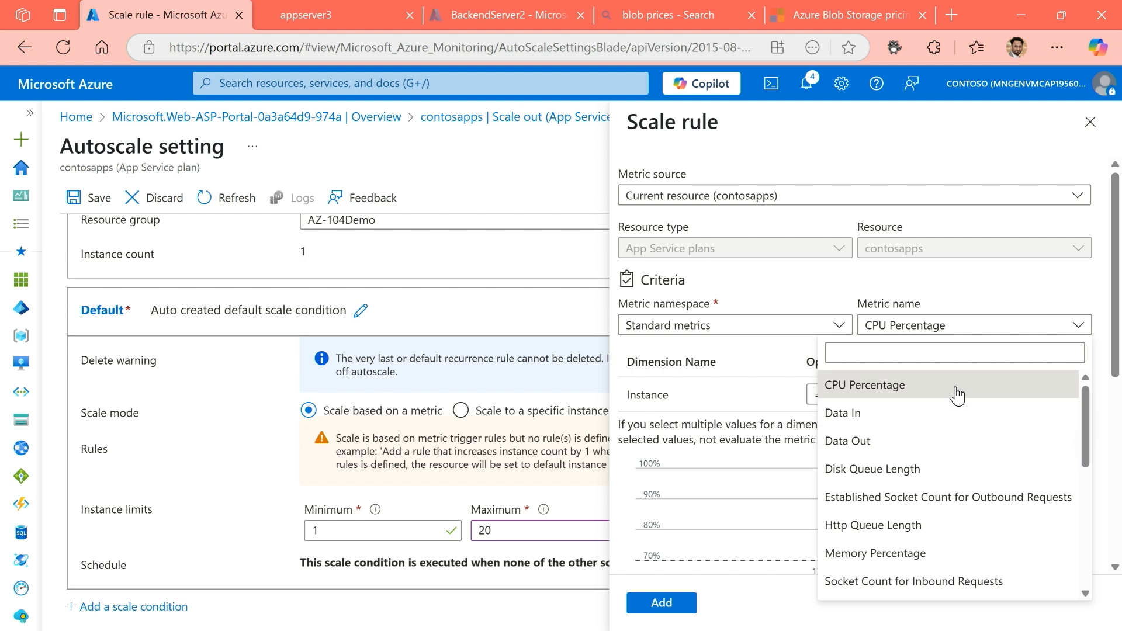
click(976, 287)
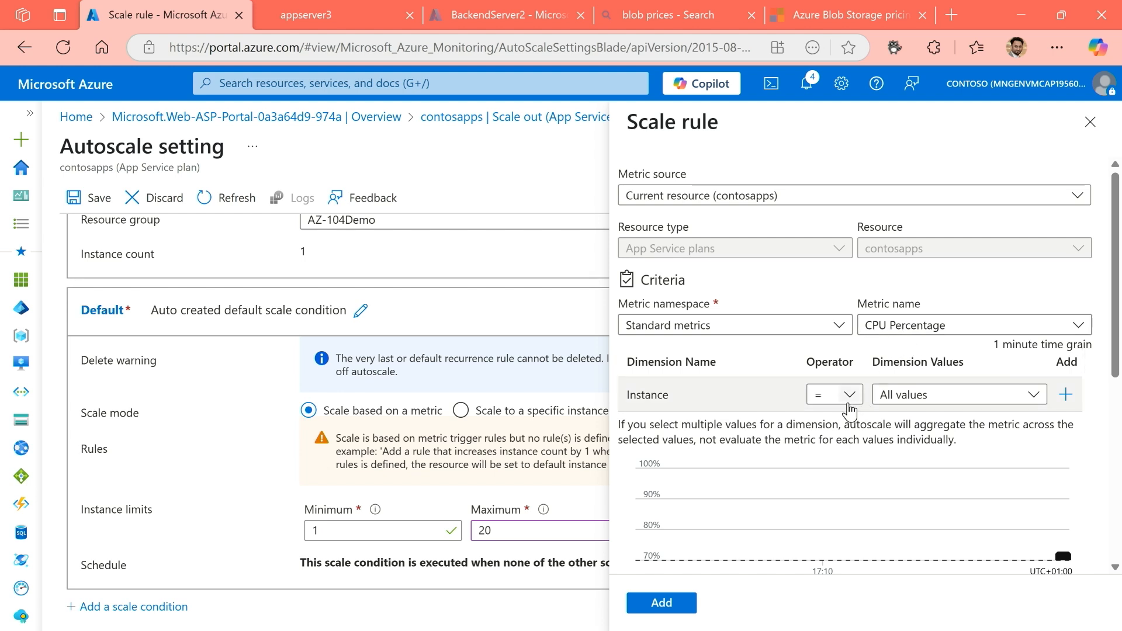
Examine the scale rule's operator, metric threshold and duration criteria.
scroll(794, 471, down, 5)
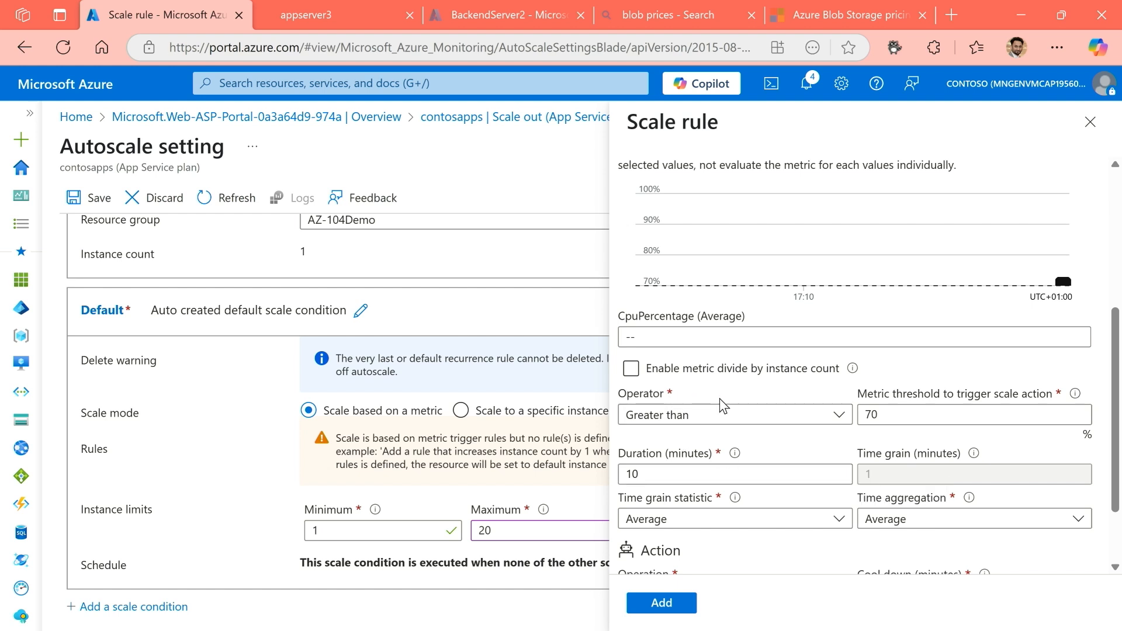
scroll(707, 403, down, 1)
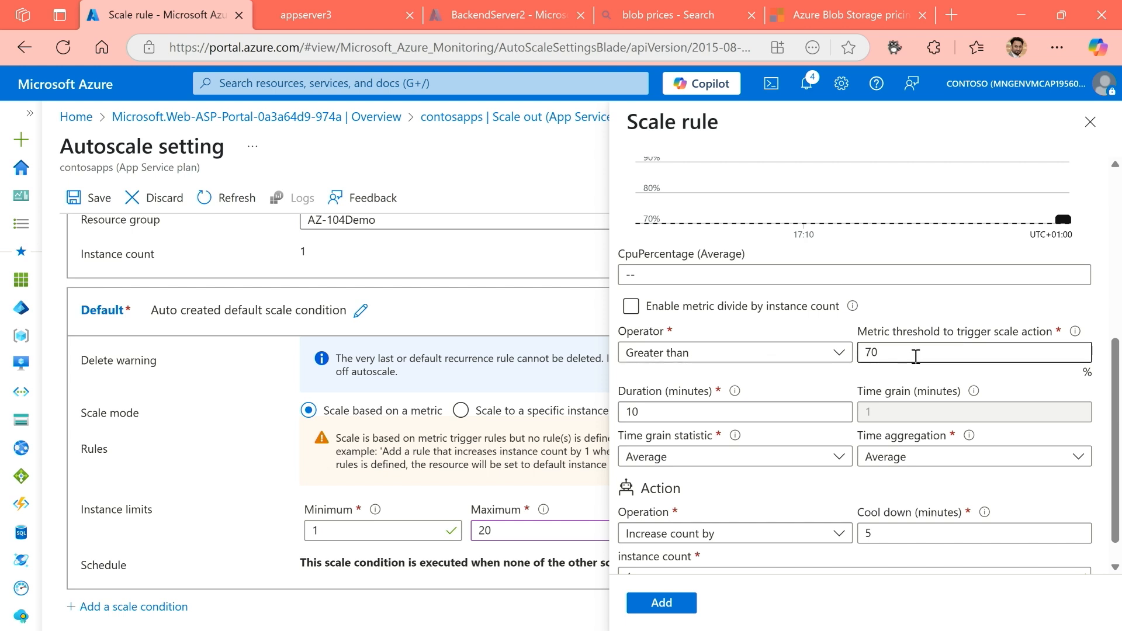
click(881, 351)
drag(882, 352, 855, 358)
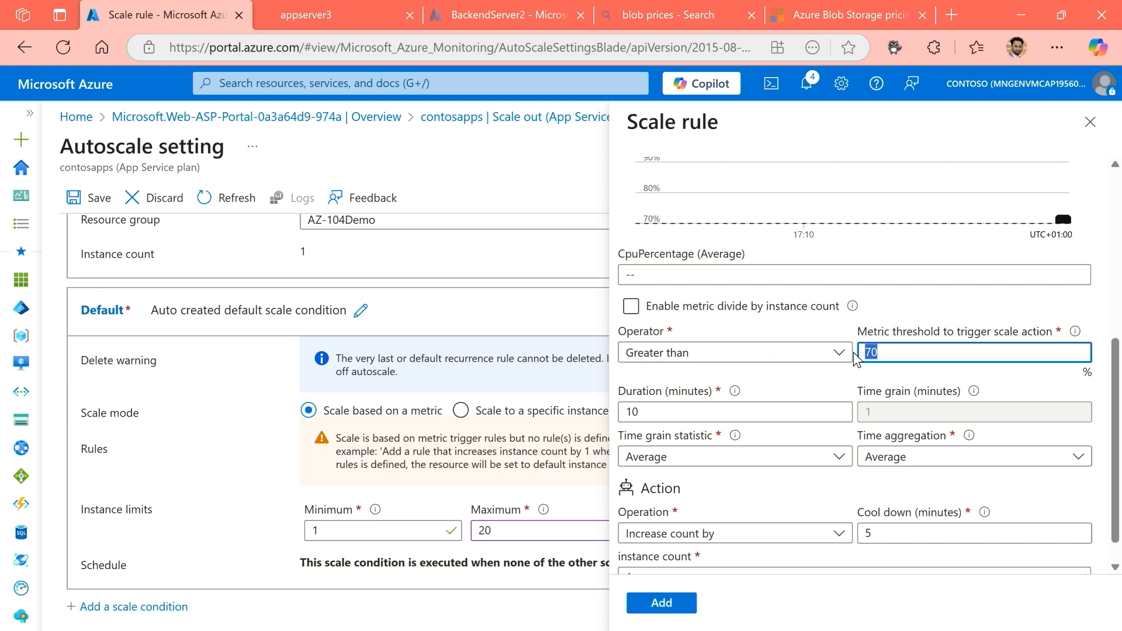
click(793, 391)
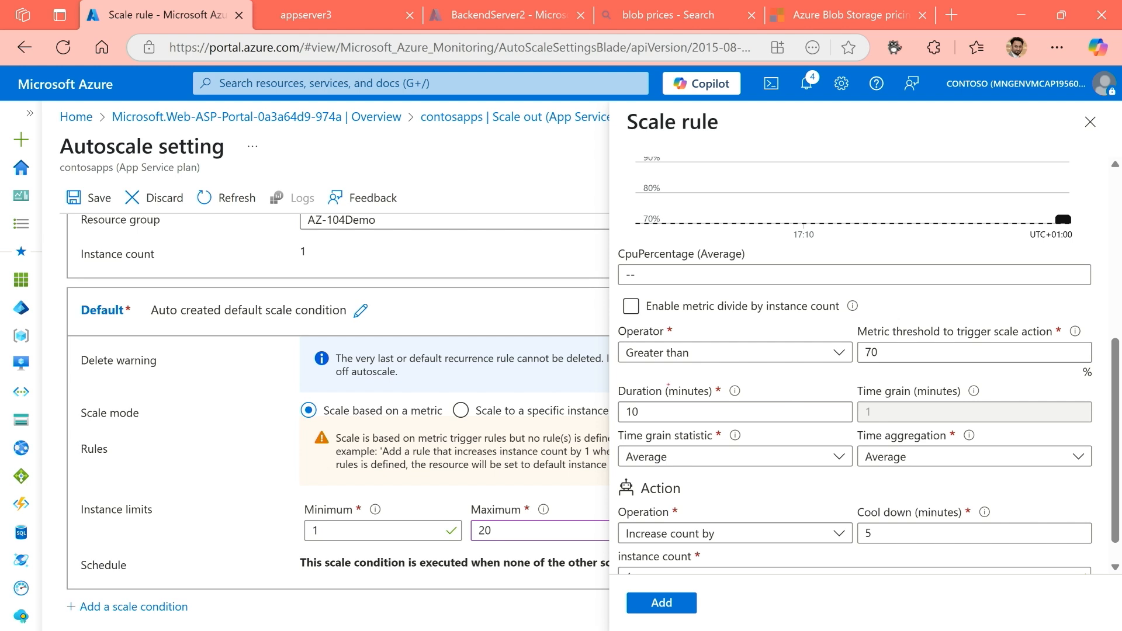
mouse_move(617, 379)
mouse_down()
mouse_move(691, 411)
mouse_move(815, 425)
mouse_up()
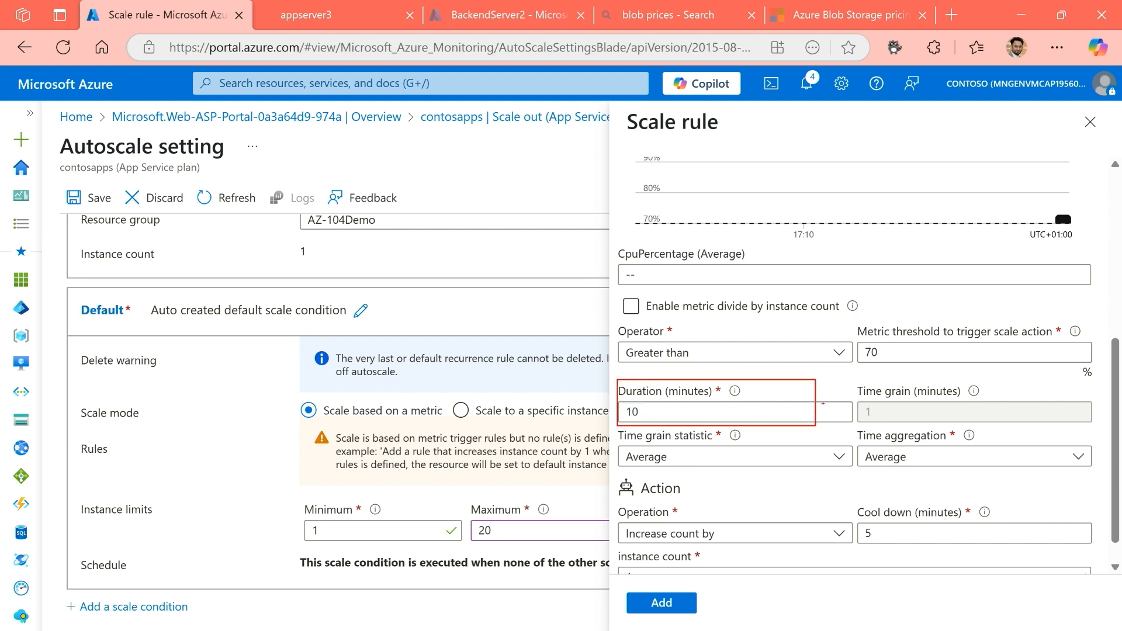
drag(875, 363, 799, 384)
Review the scale rule's action settings and the available increase and decrease operations, keeping Increase count by.
scroll(868, 365, down, 1)
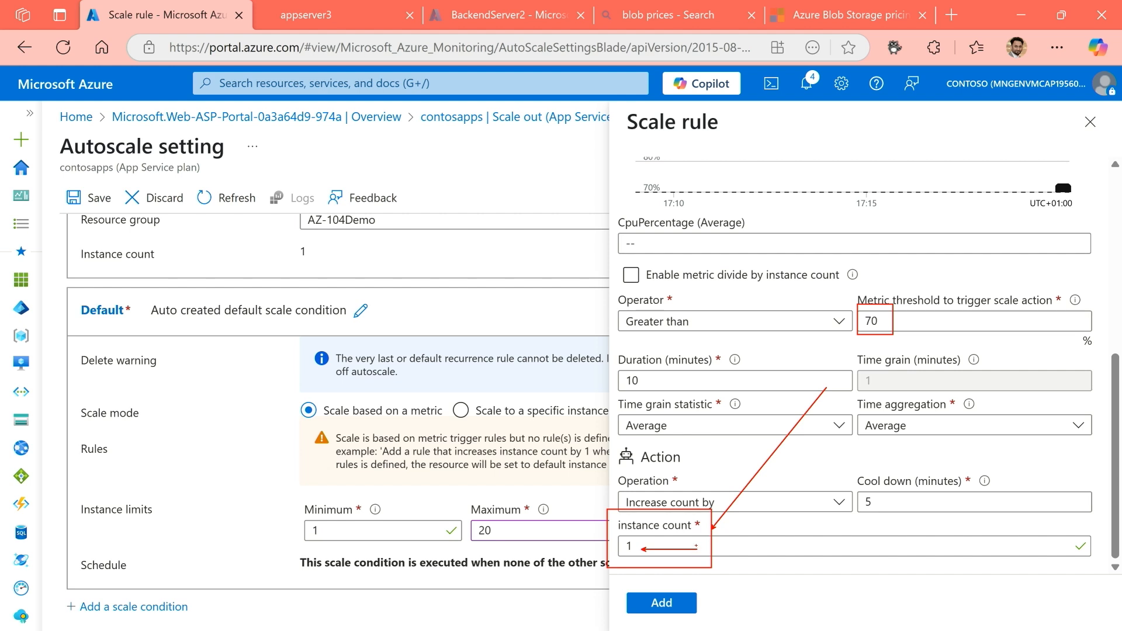
click(716, 506)
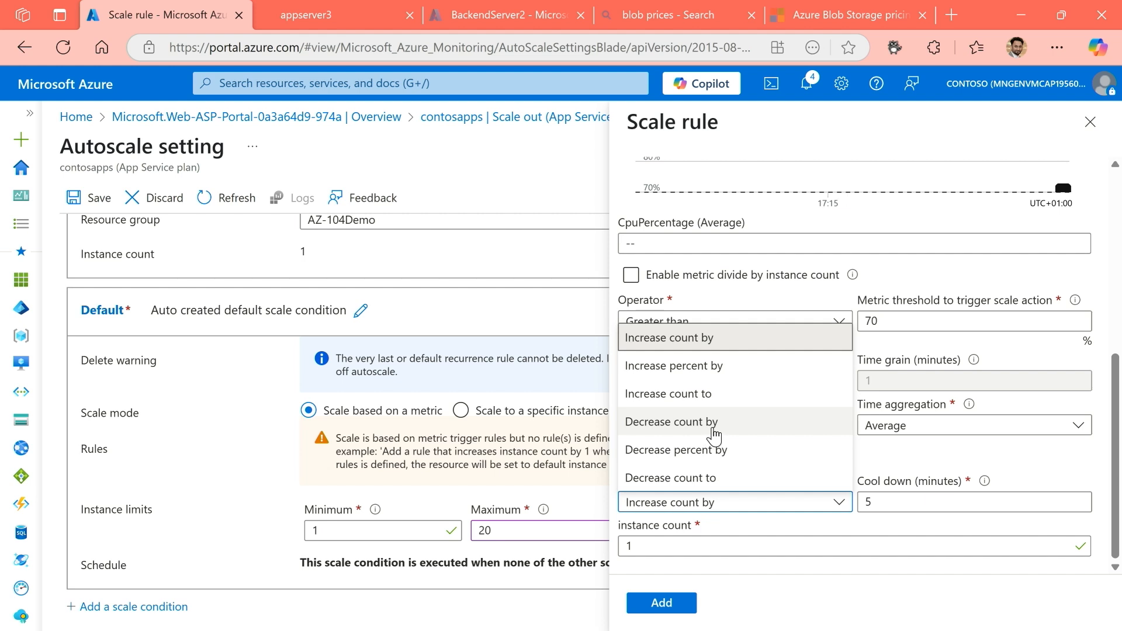
click(930, 453)
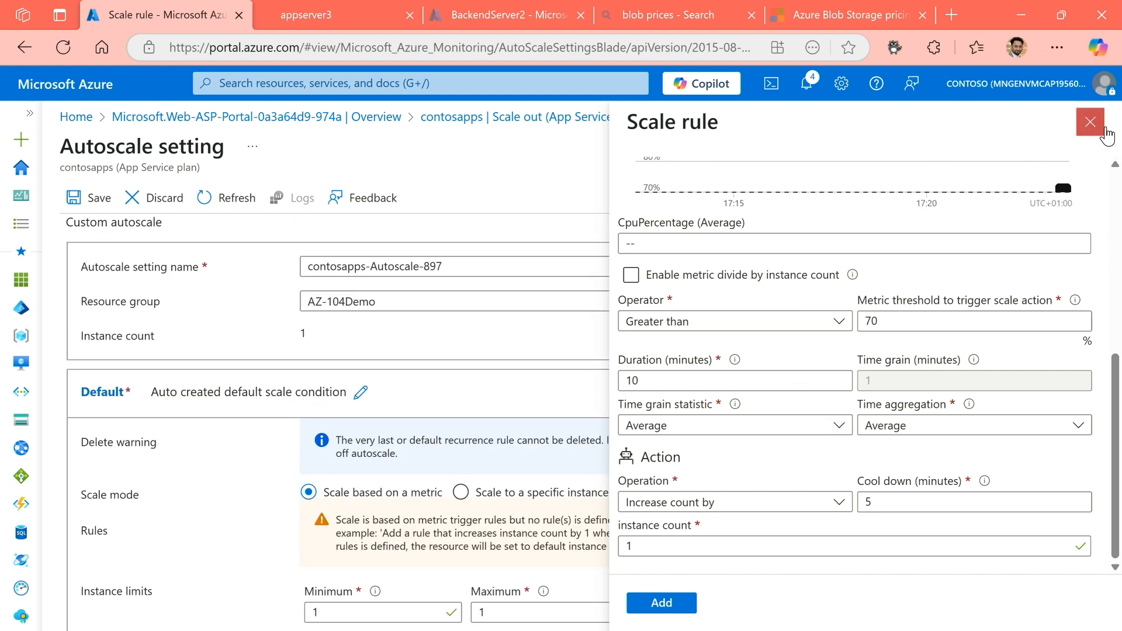
Abandon the new scale rule and discard the autoscale setting changes, returning to the deployment overview.
click(1090, 123)
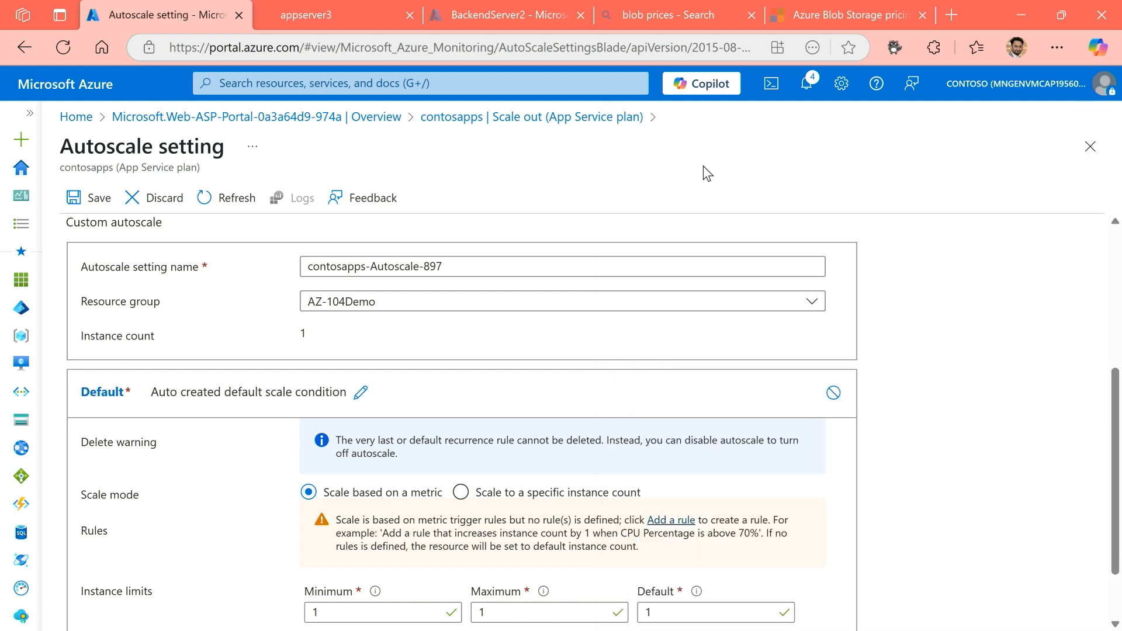
click(166, 204)
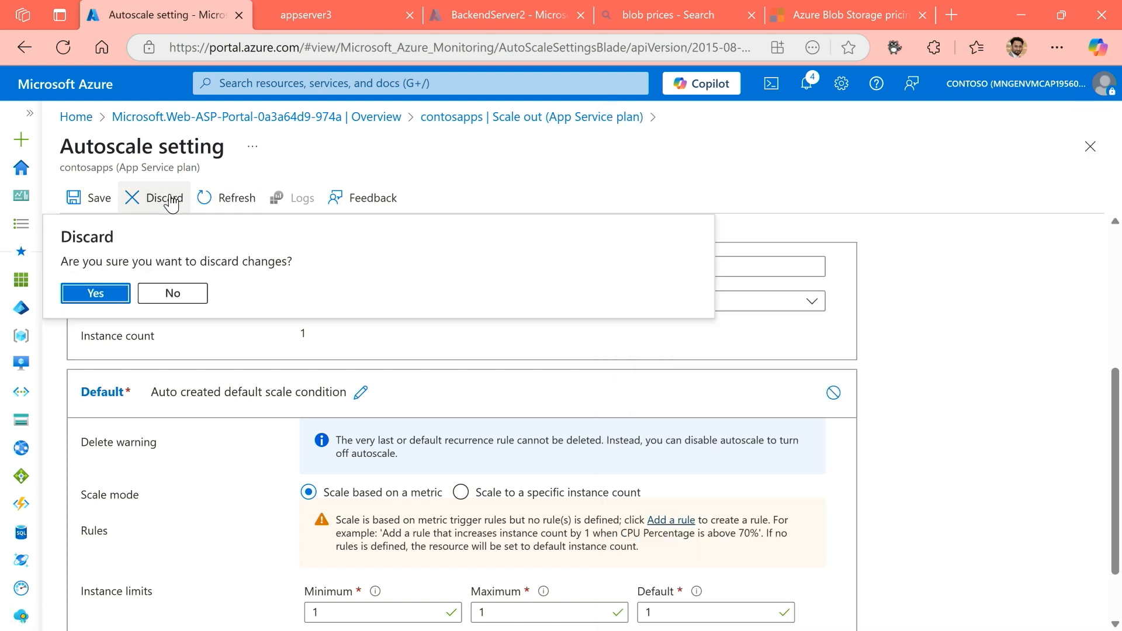
click(97, 292)
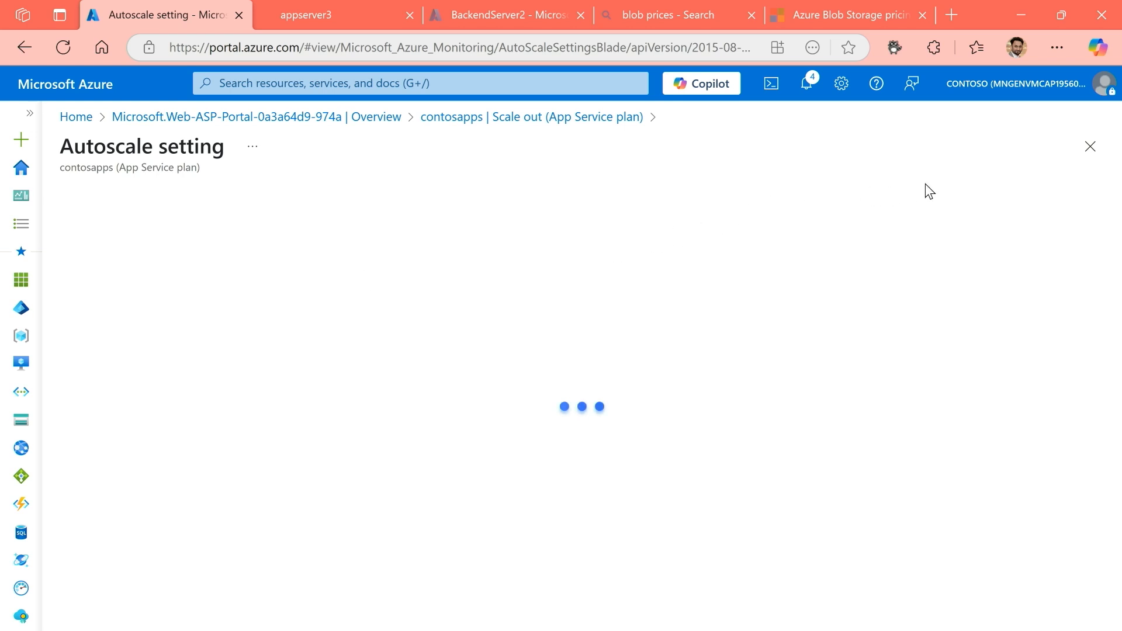
click(1089, 148)
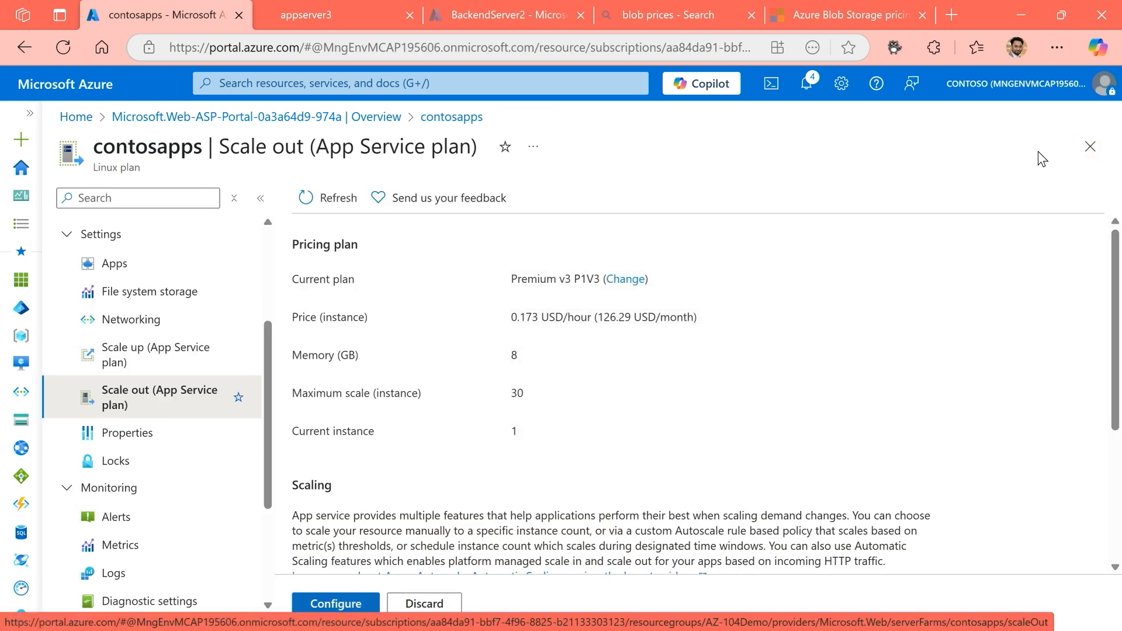
click(1081, 149)
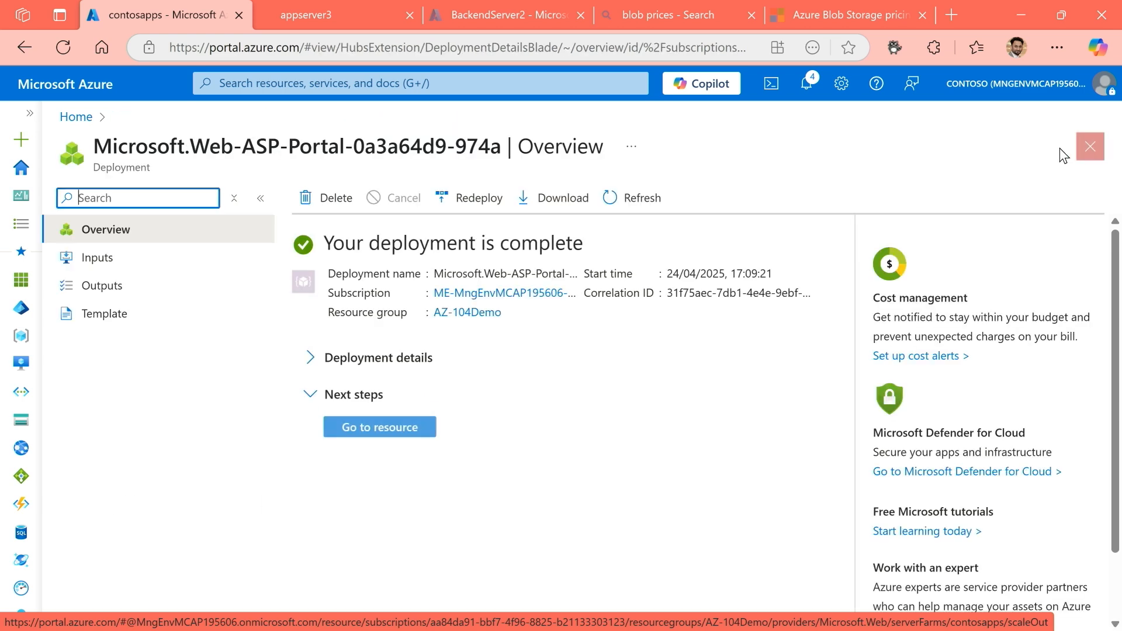
Open the deployed contosapps plan and view its Scale out (App Service plan) settings.
click(387, 432)
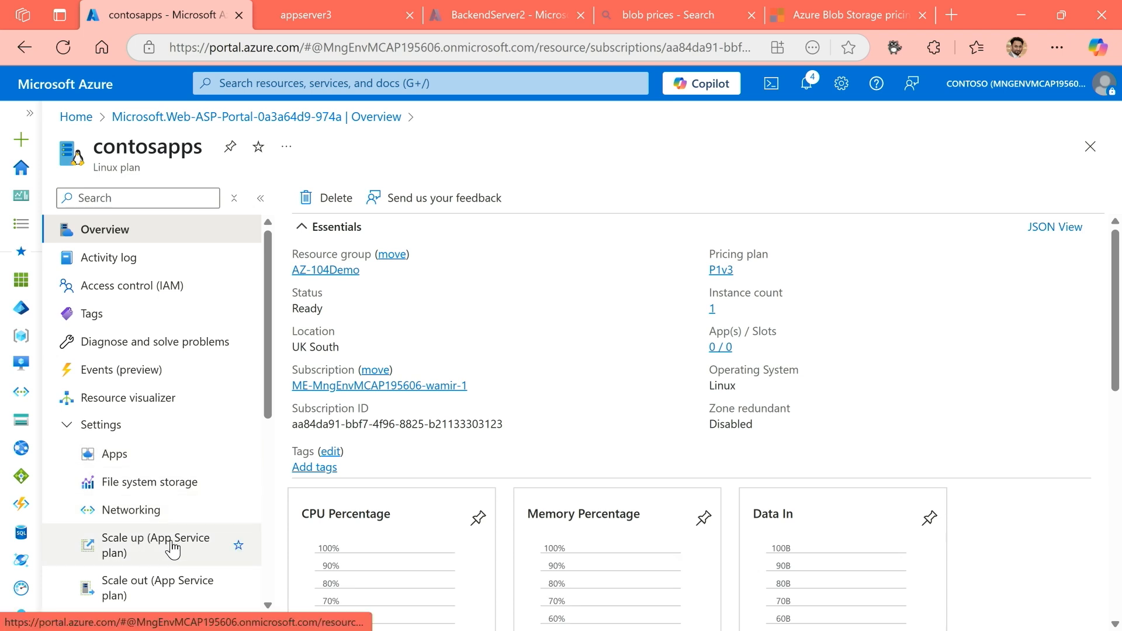
scroll(151, 549, down, 2)
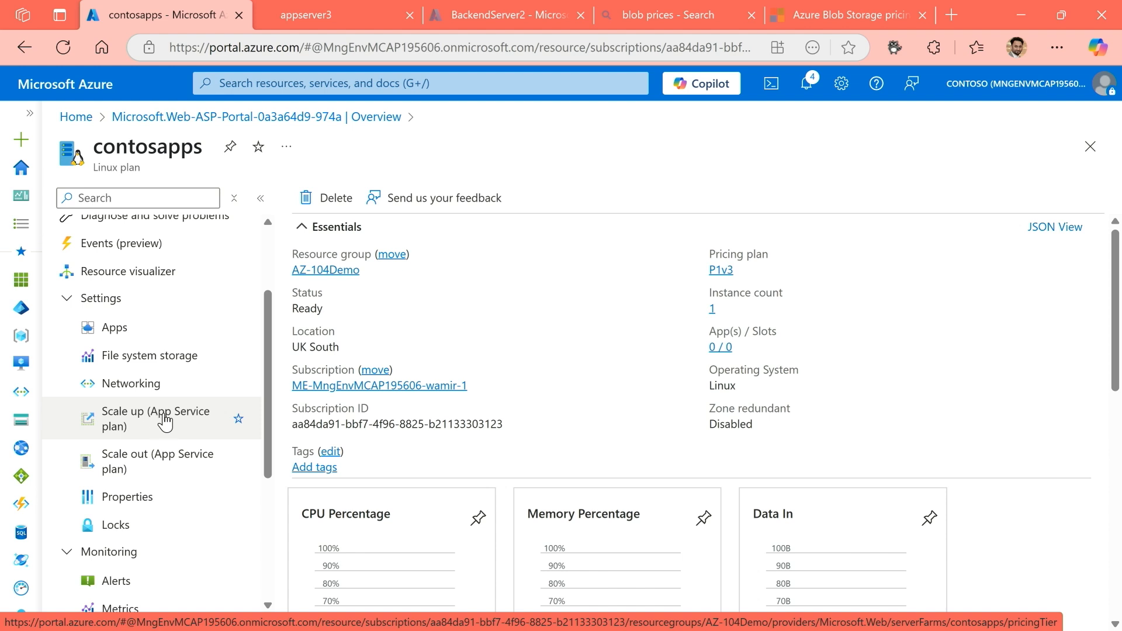
click(157, 461)
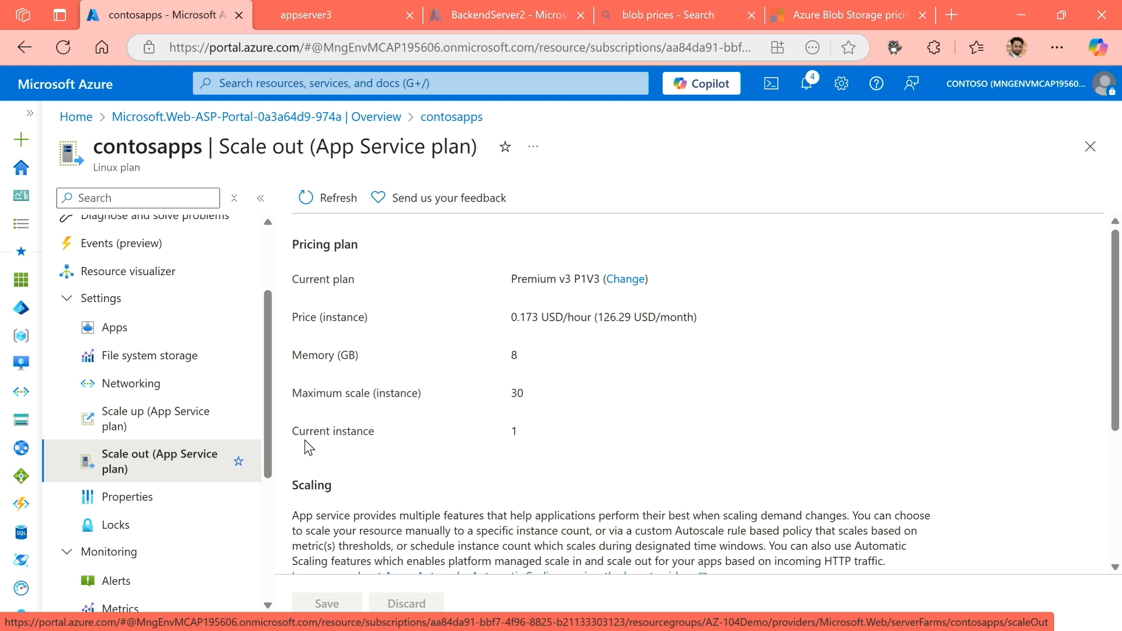
drag(269, 435, 268, 313)
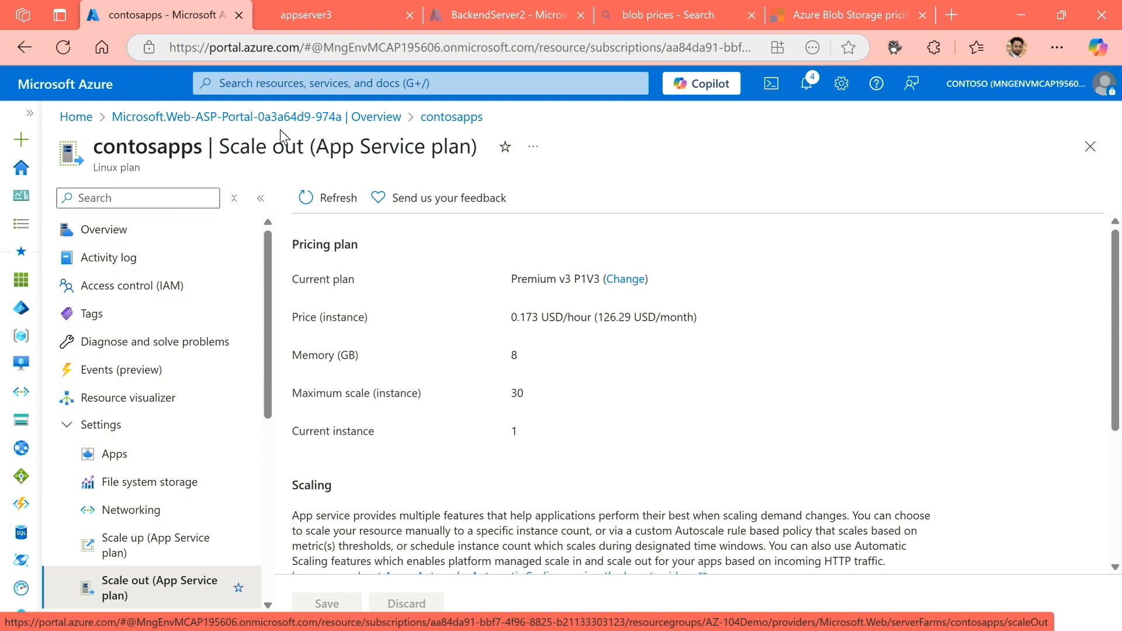
Find App Services through the portal search for "app" and start creating a Web App.
click(299, 84)
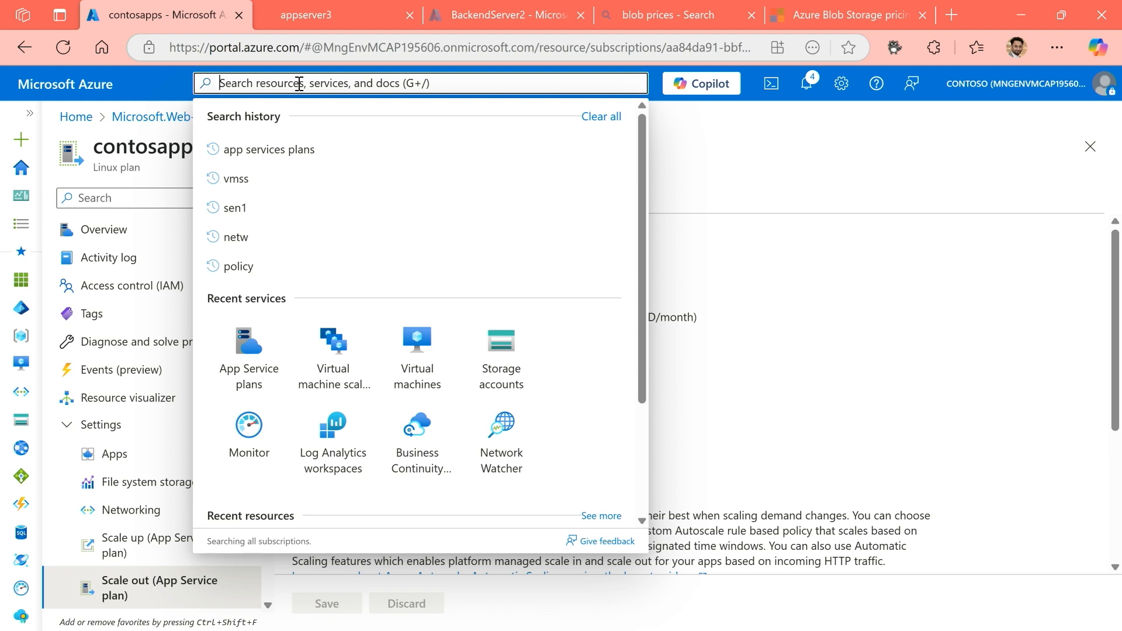
text(app)
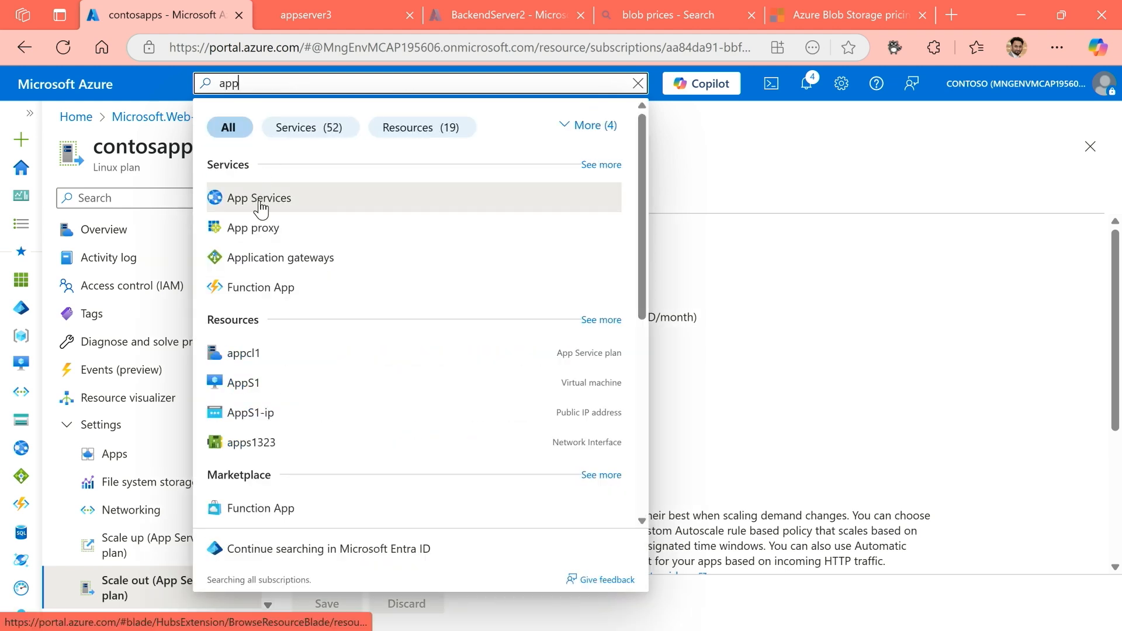
click(260, 202)
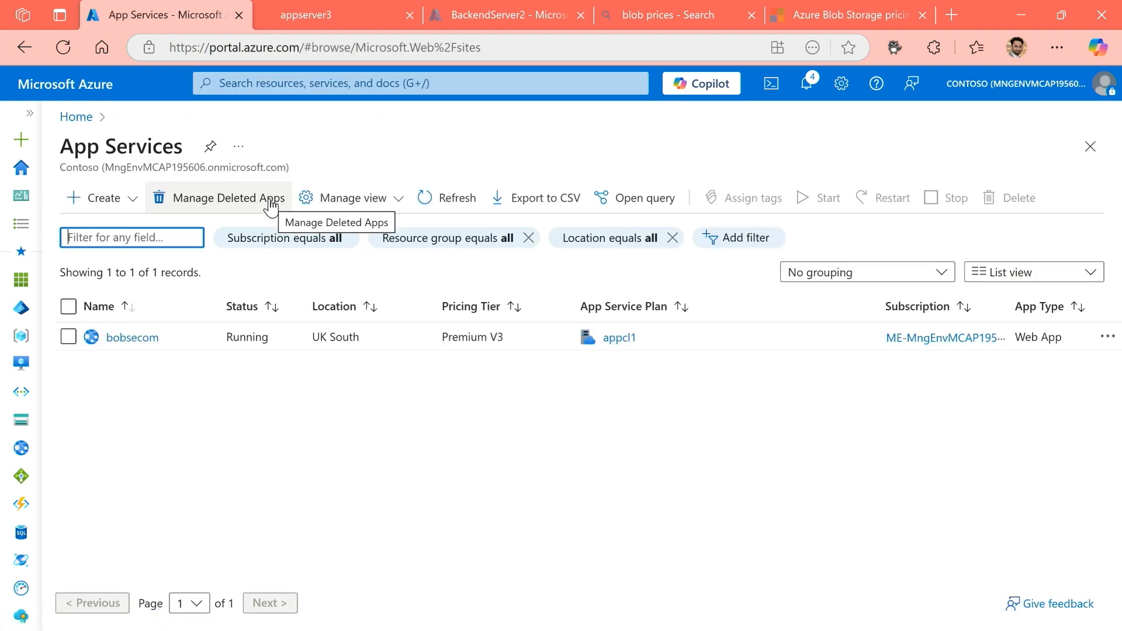
click(101, 205)
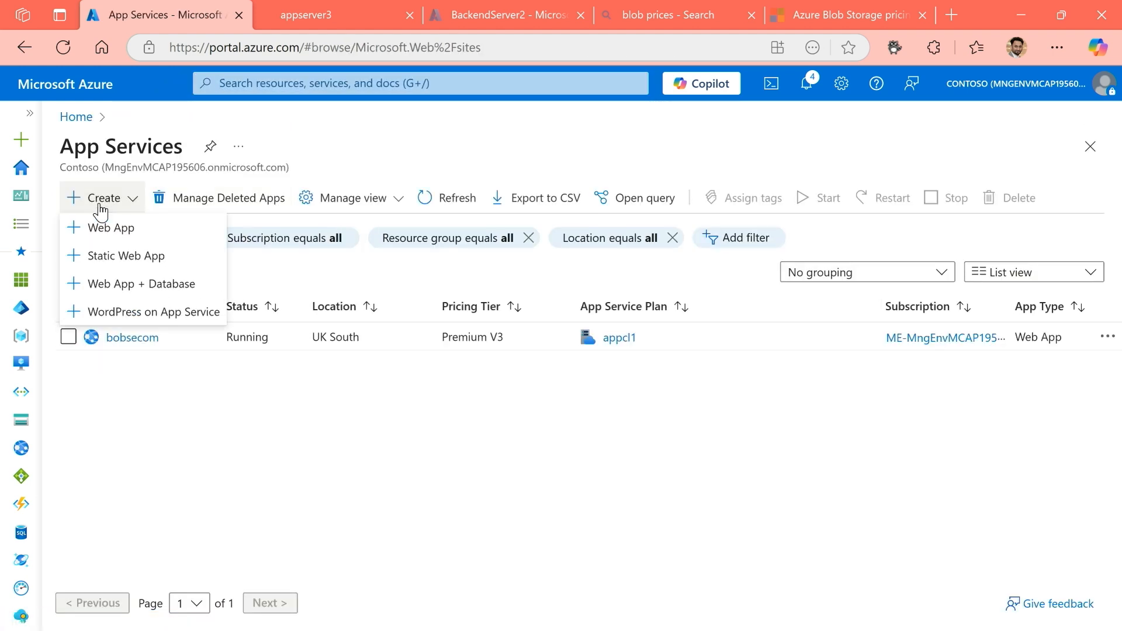
click(131, 234)
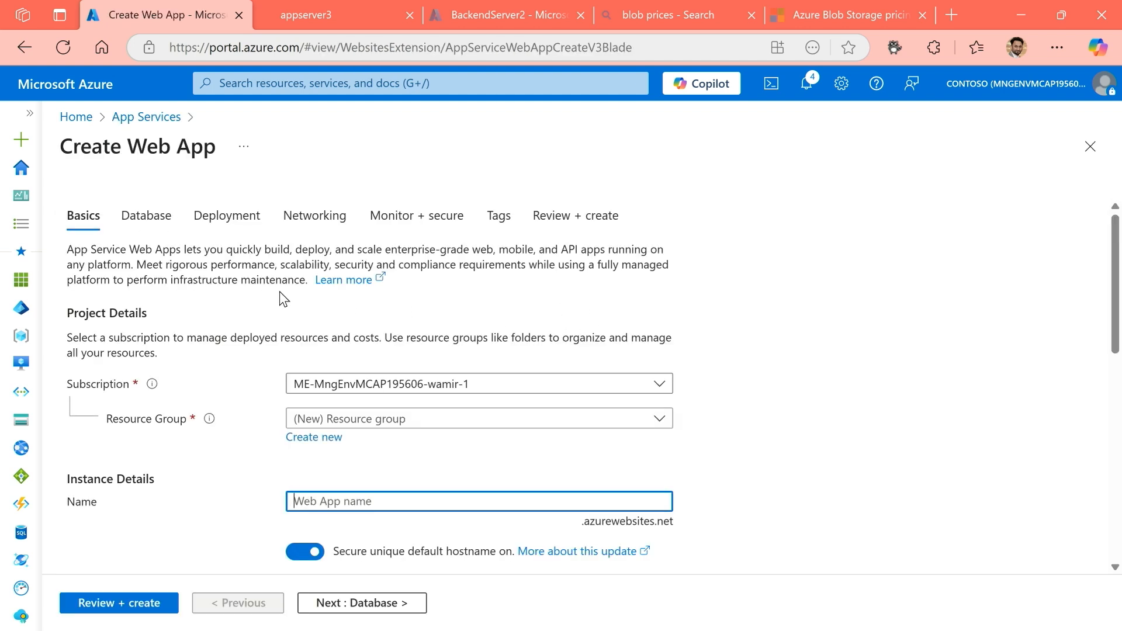
Assign the new web app to the AZ-104Demo resource group.
scroll(296, 302, down, 2)
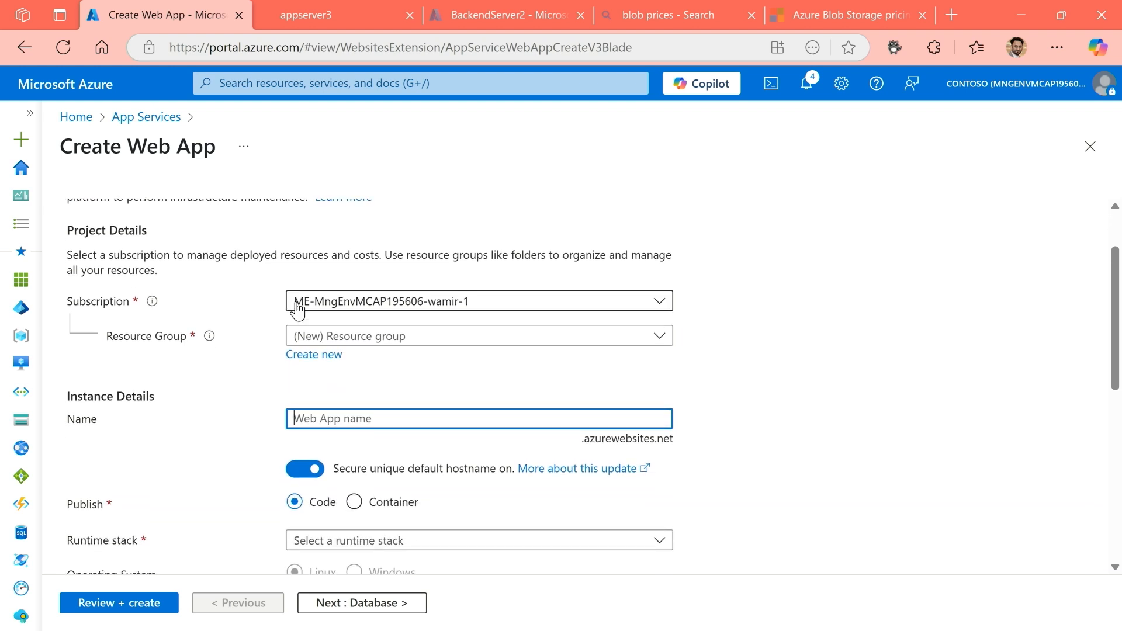
scroll(295, 302, up, 2)
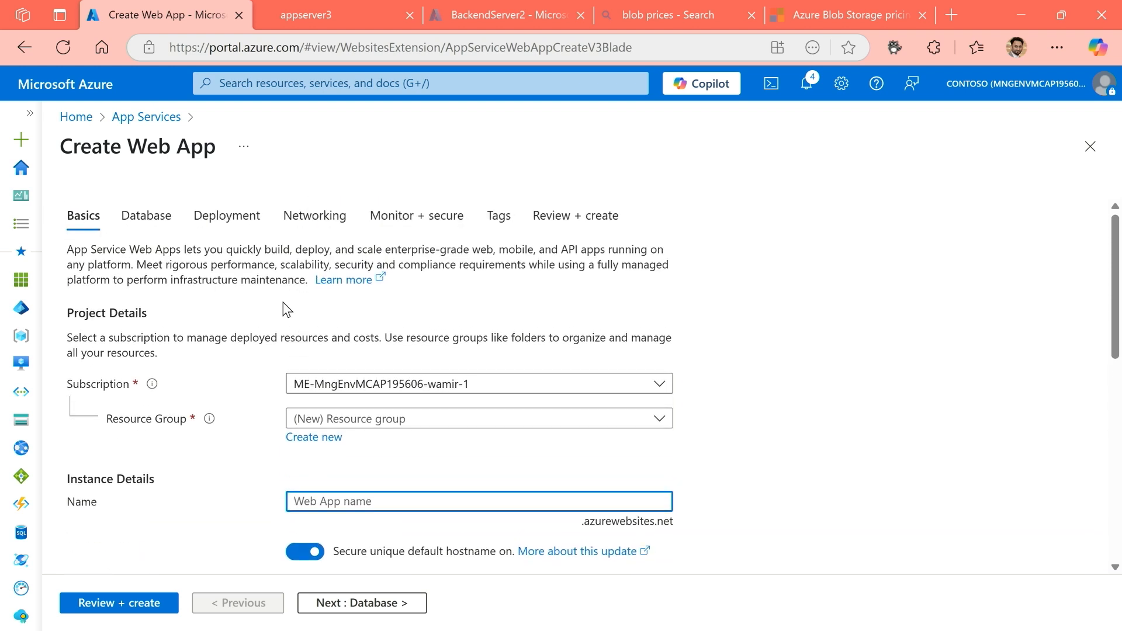
click(395, 429)
click(368, 206)
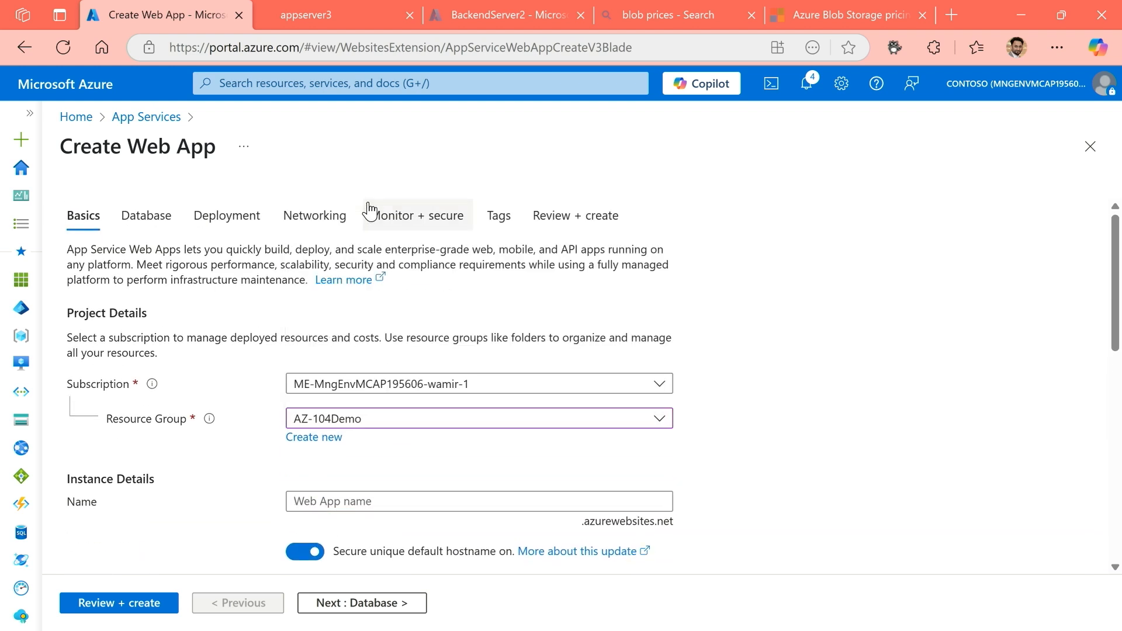
Name the web app contosoaz104demo1 and turn off its secure unique default hostname.
scroll(380, 482, down, 3)
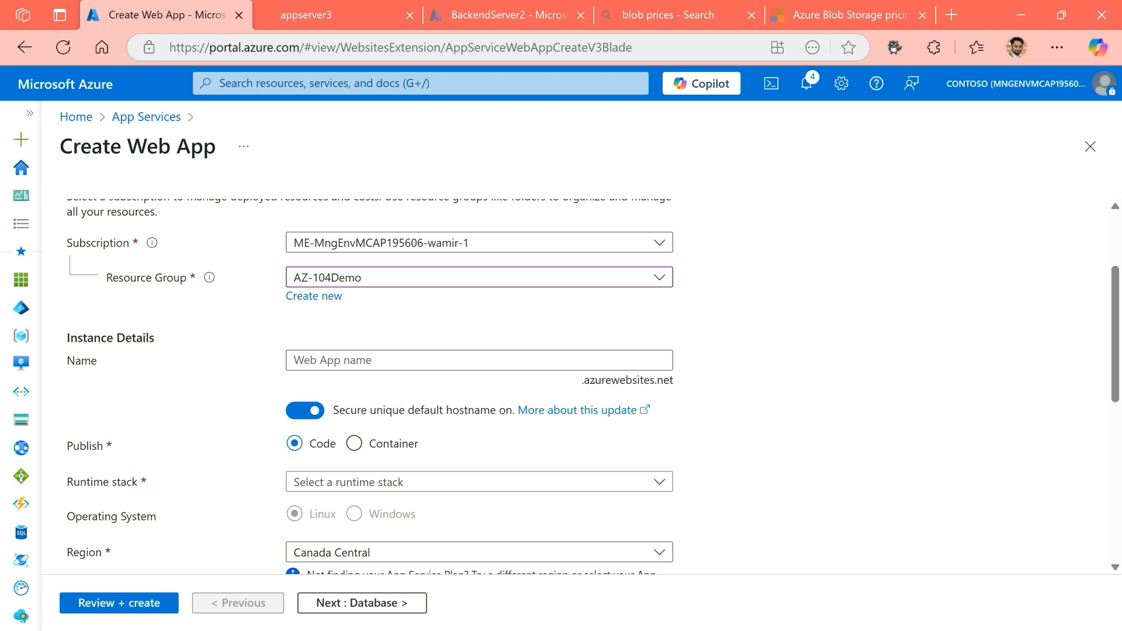
mouse_move(570, 370)
mouse_down()
mouse_move(703, 398)
mouse_move(813, 327)
mouse_up()
click(380, 362)
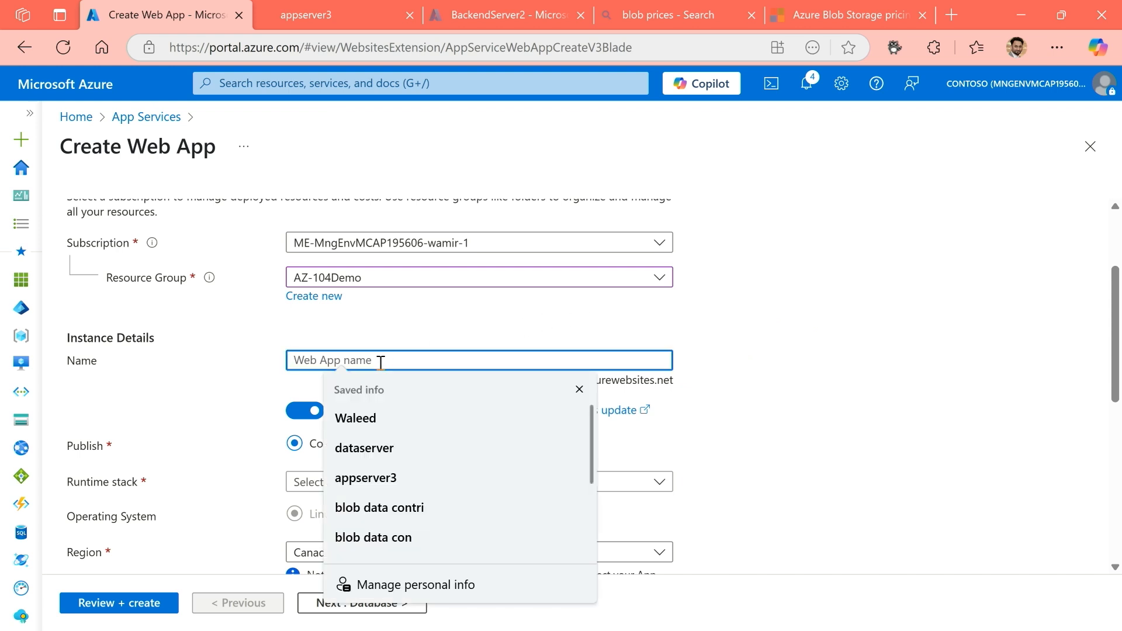
text(contoso)
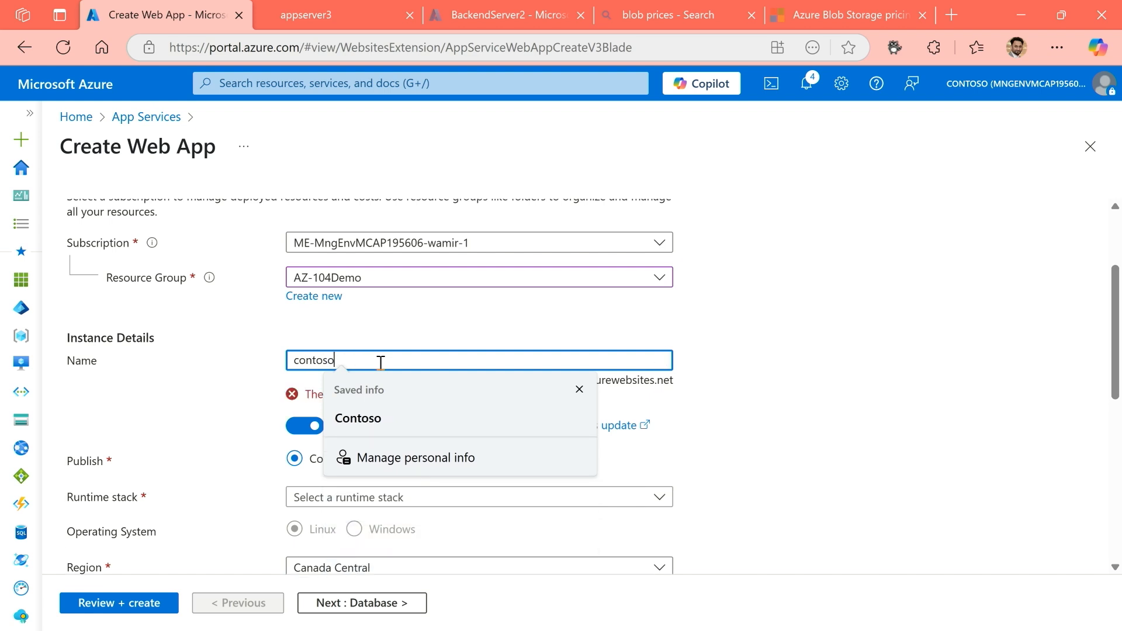
click(580, 390)
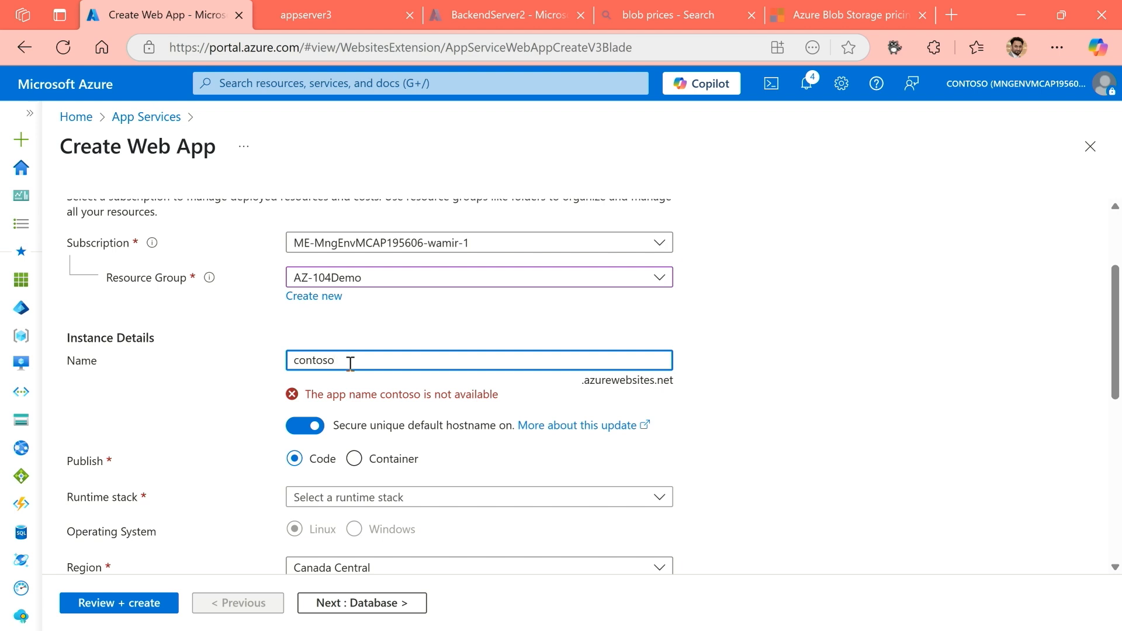
text(az104)
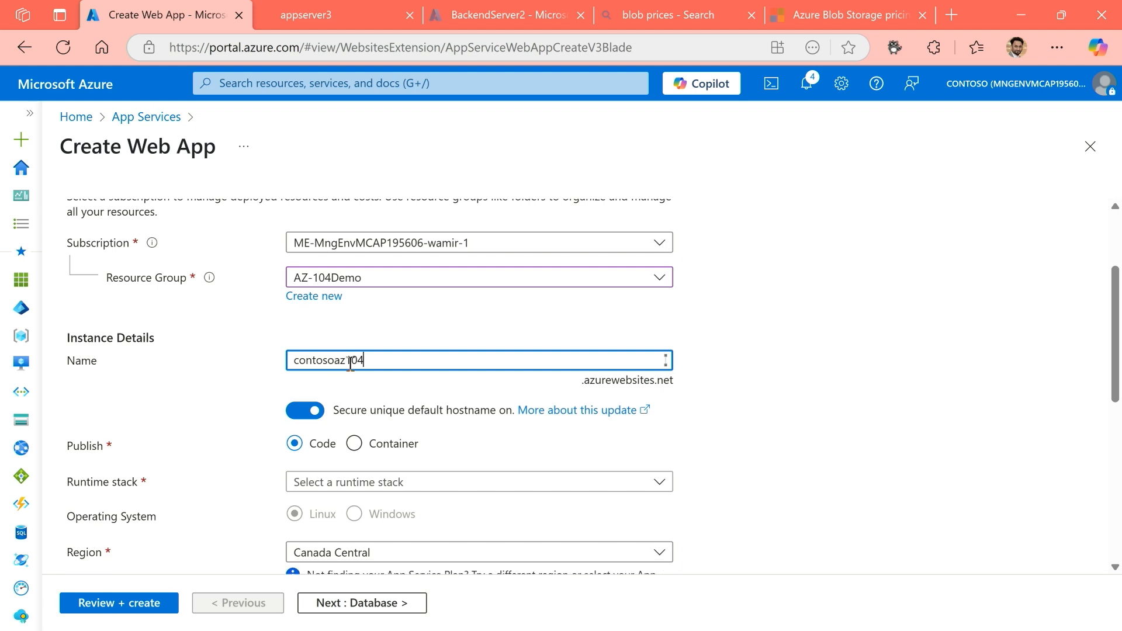
text(demo1)
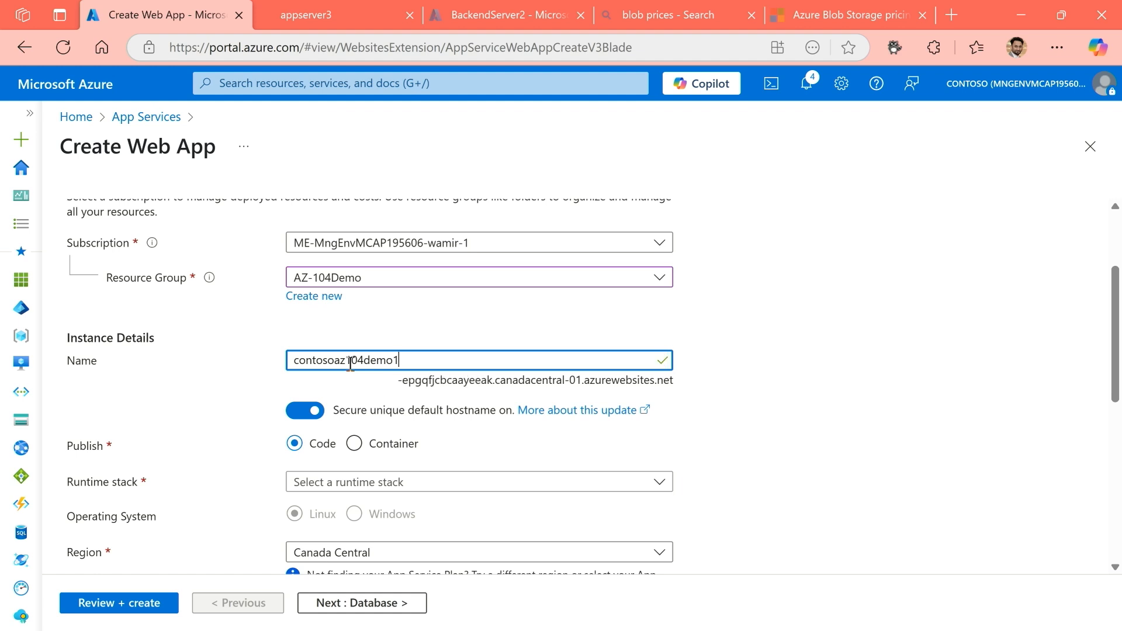
click(318, 410)
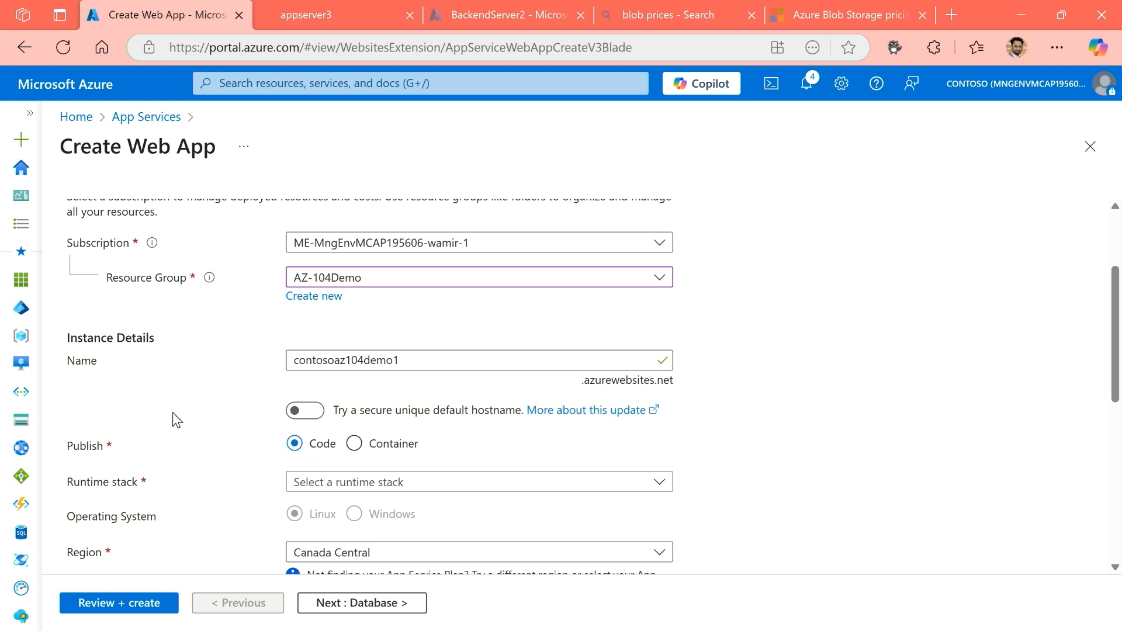
Examine the web app's Publish options and its database creation setting.
drag(66, 447, 107, 457)
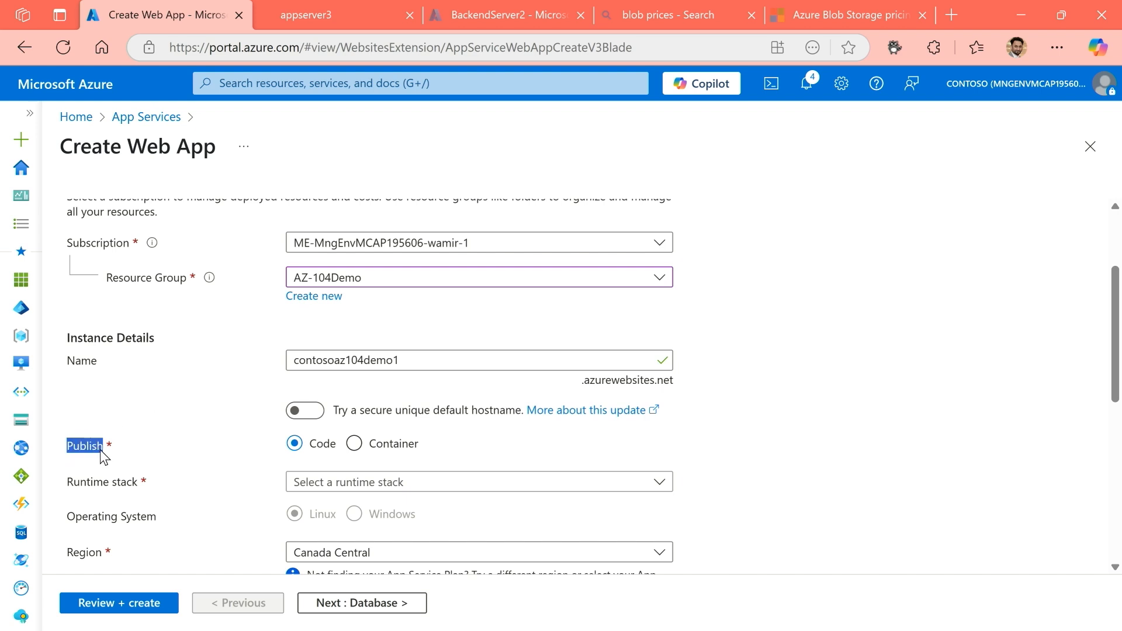
click(200, 452)
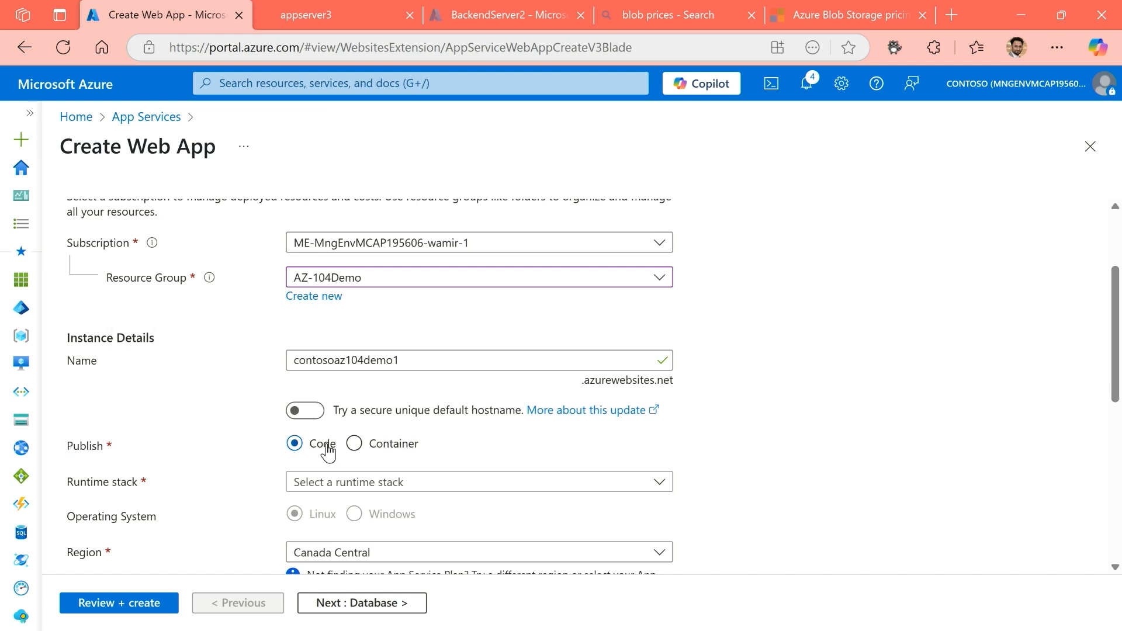
scroll(328, 450, up, 3)
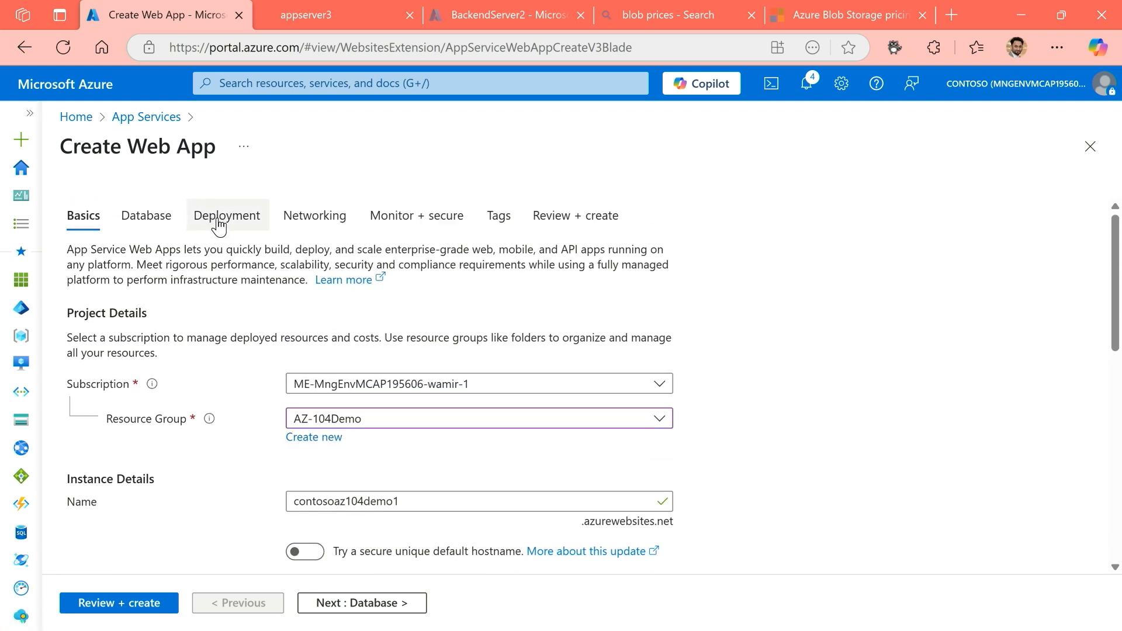
click(146, 216)
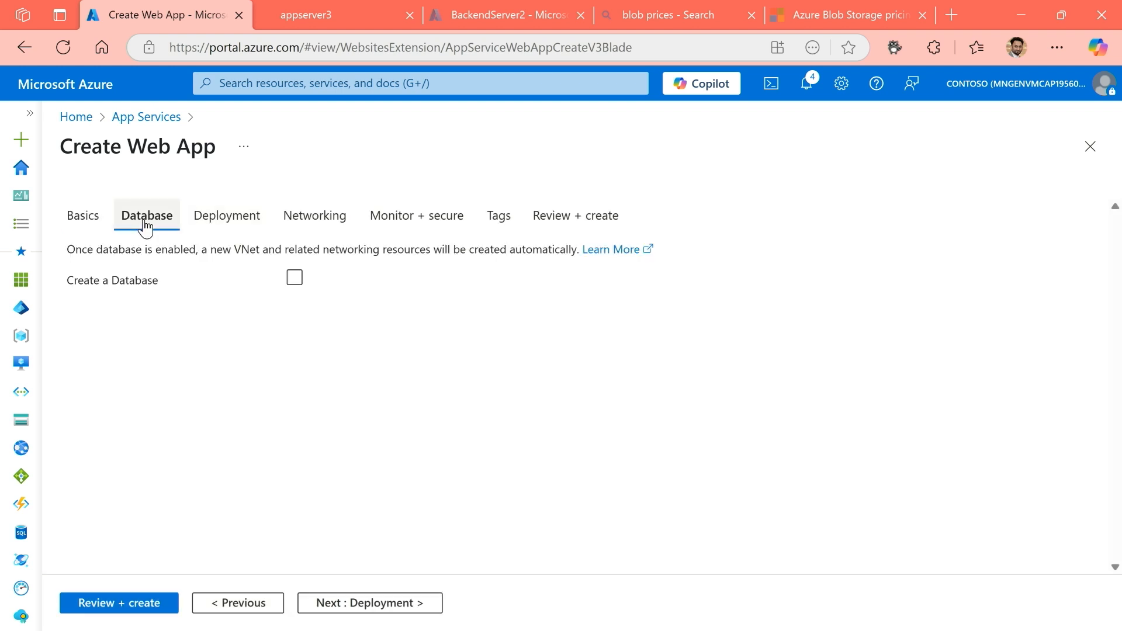
Examine the web app's continuous deployment, GitHub and workflow settings, and return to the basic instance details.
click(199, 222)
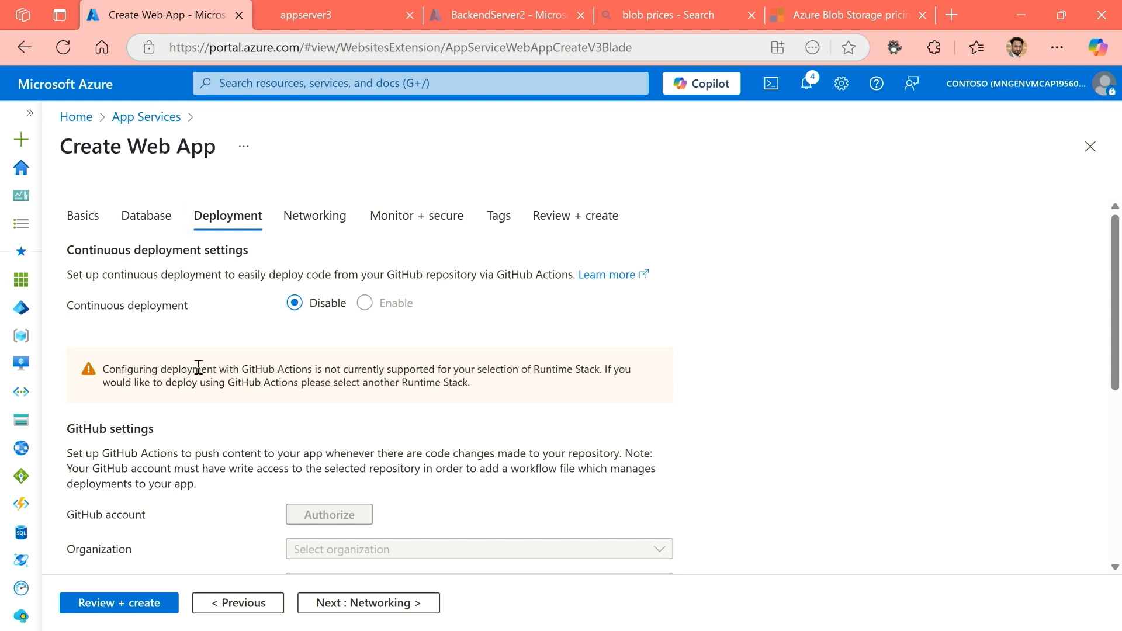
scroll(233, 364, down, 1)
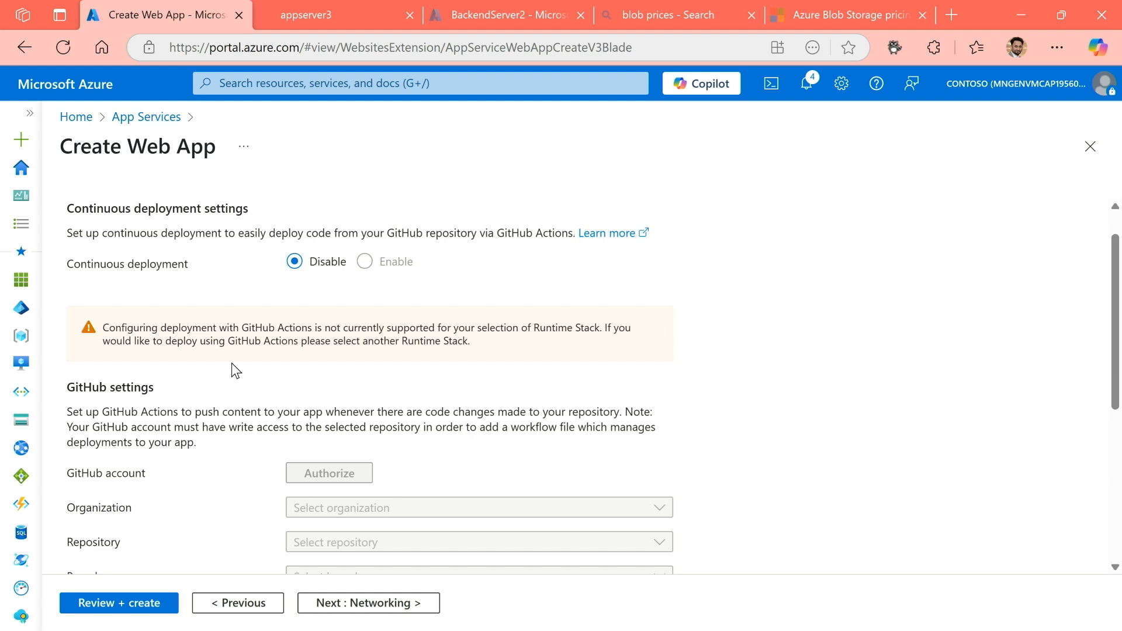
scroll(201, 428, down, 1)
scroll(201, 429, down, 3)
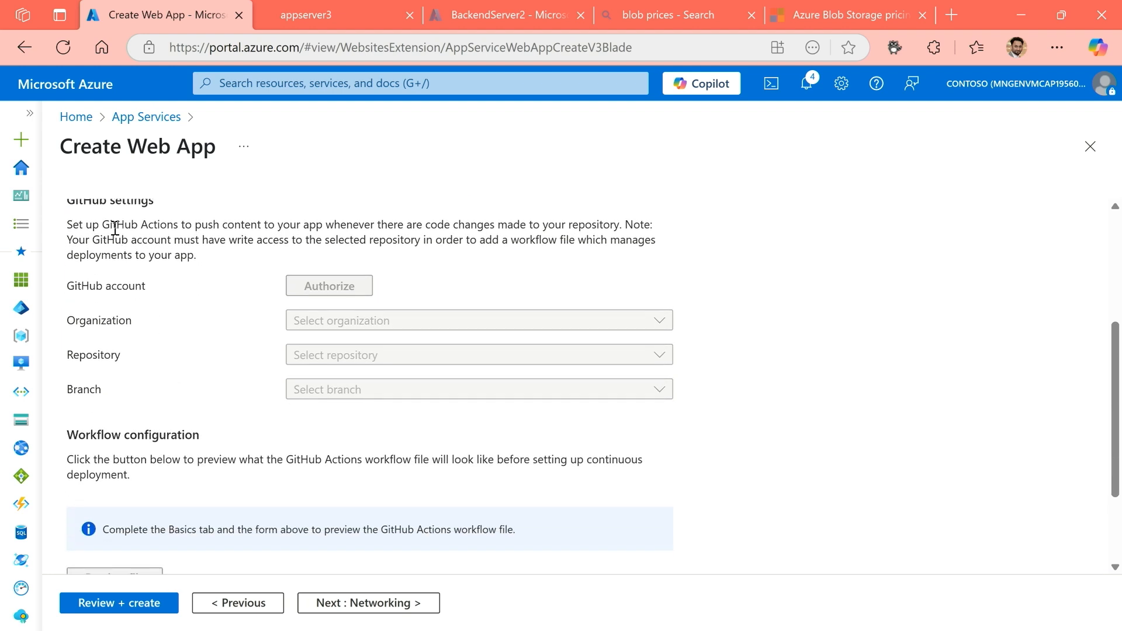
scroll(156, 272, up, 1)
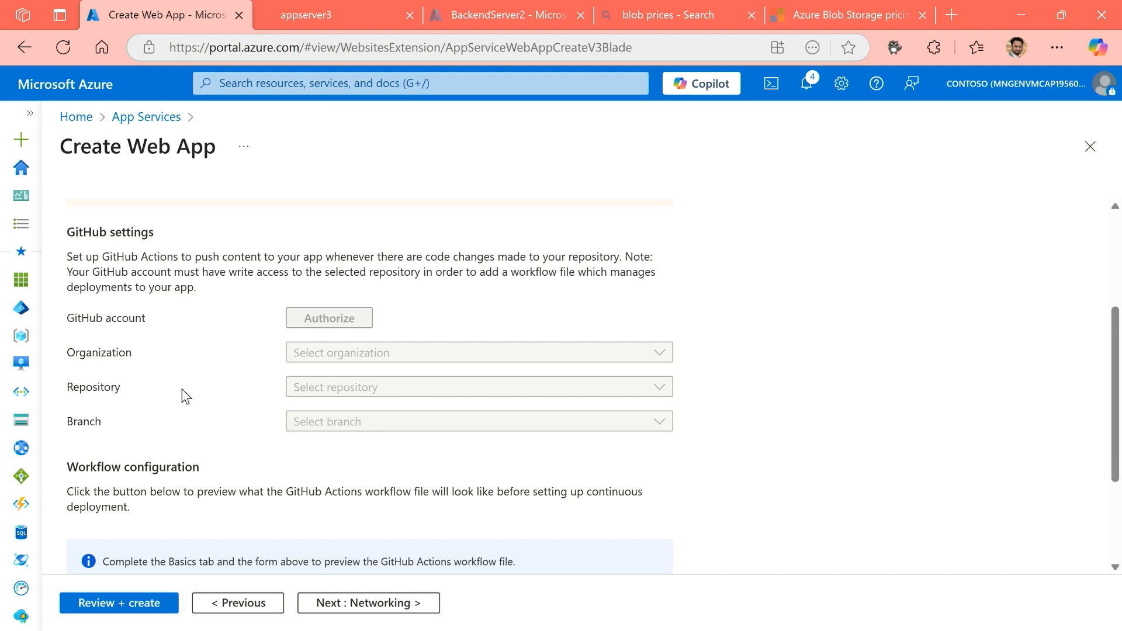
scroll(183, 396, up, 3)
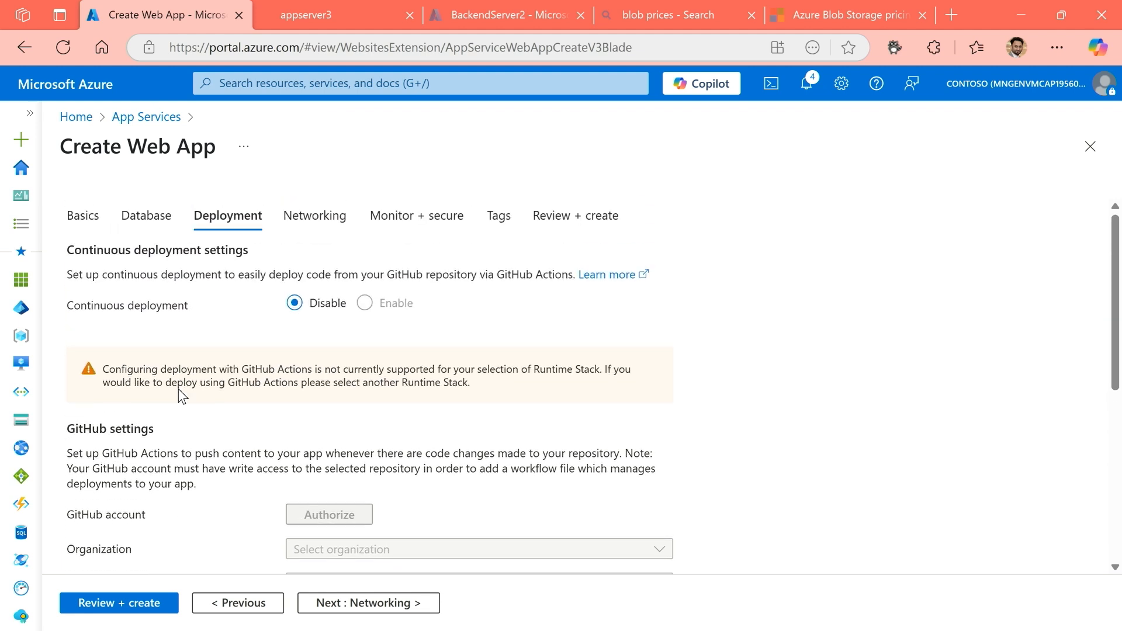
click(82, 226)
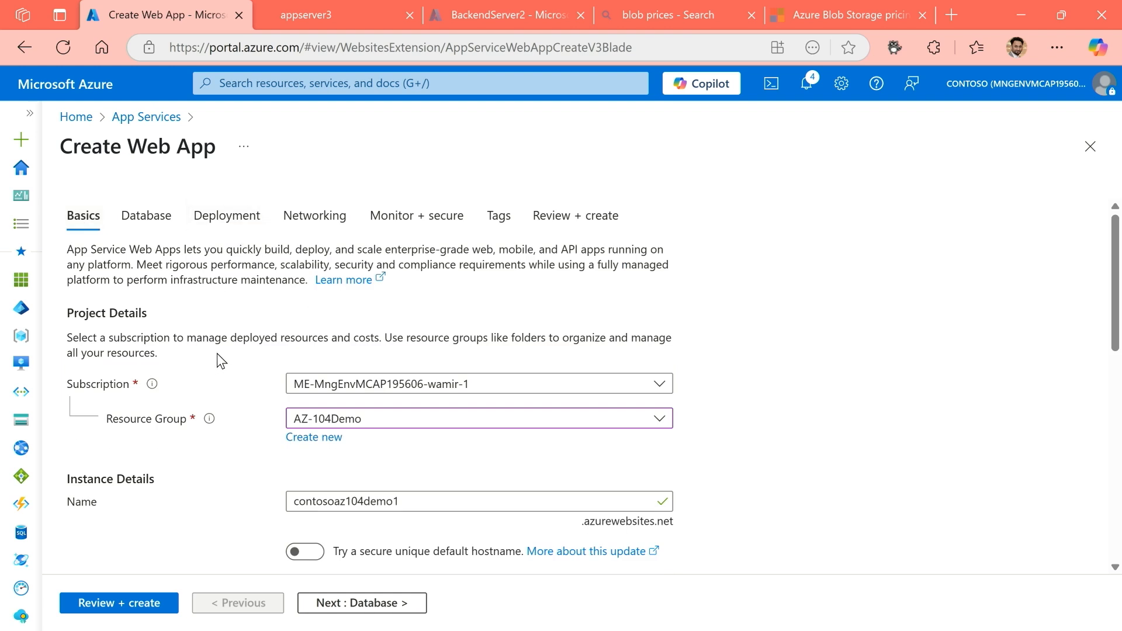
scroll(223, 360, down, 3)
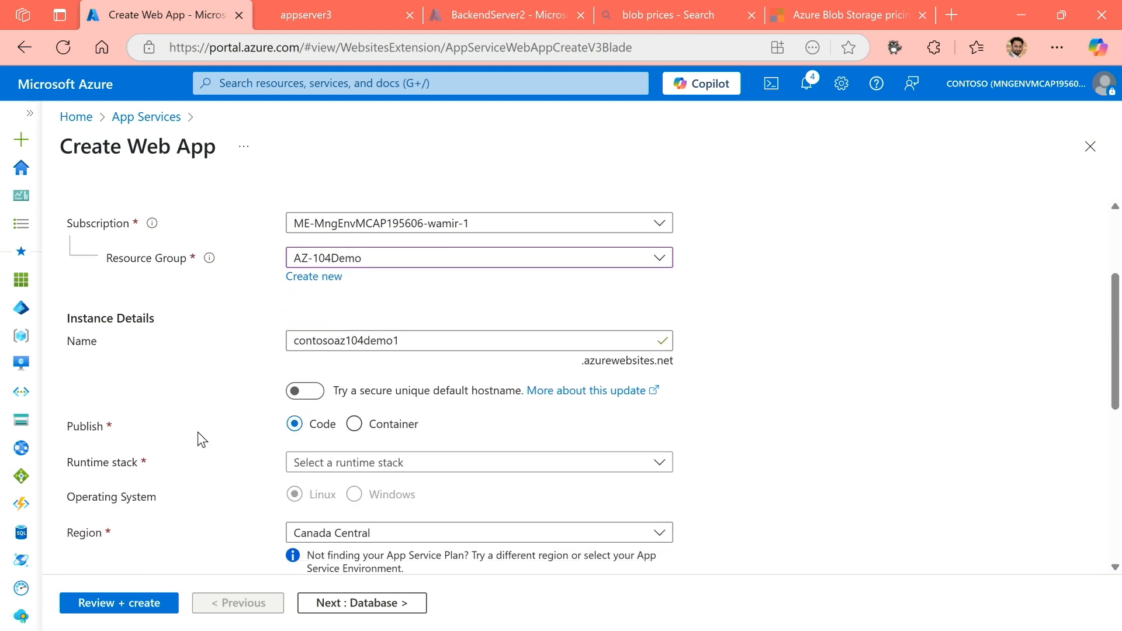
Set the web app to publish as a Container and check the operating system setting.
click(354, 425)
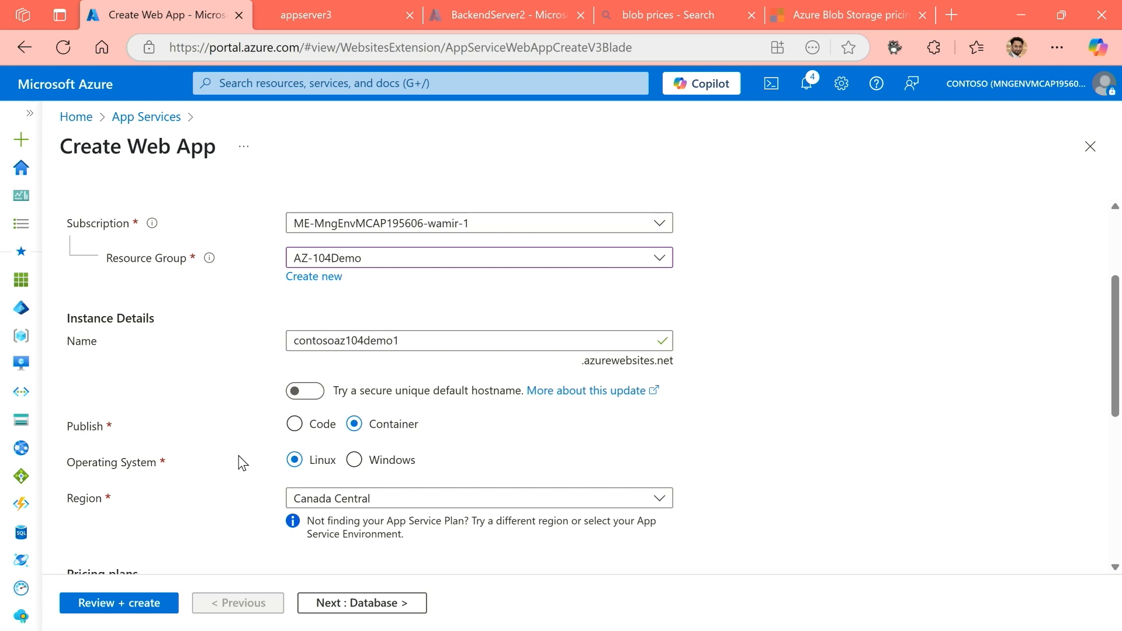
scroll(205, 412, up, 3)
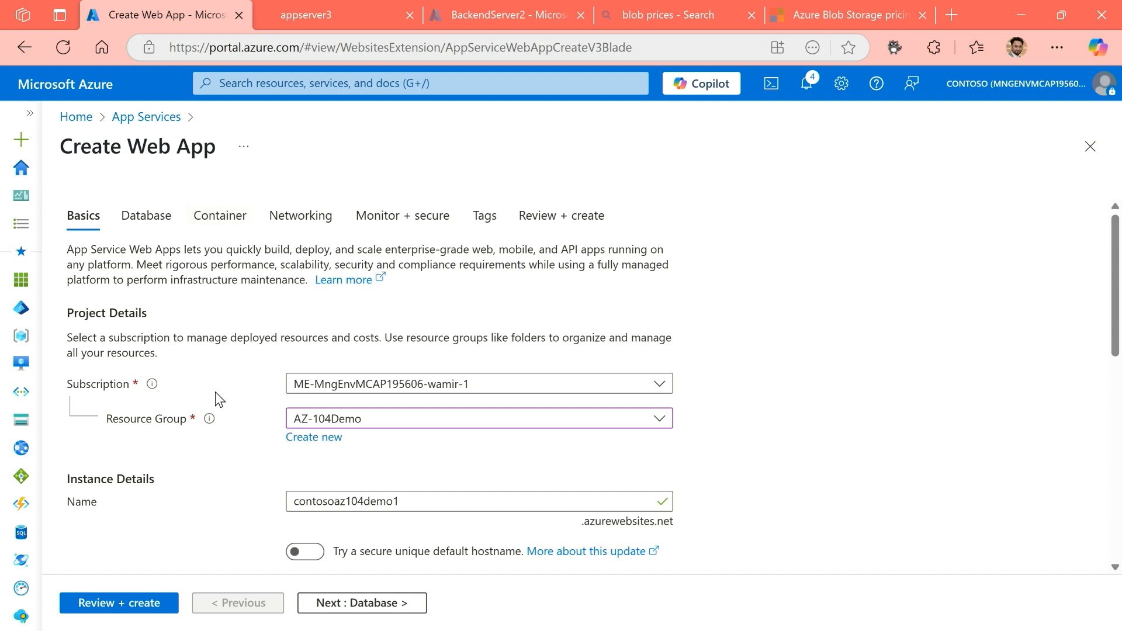
scroll(220, 397, down, 5)
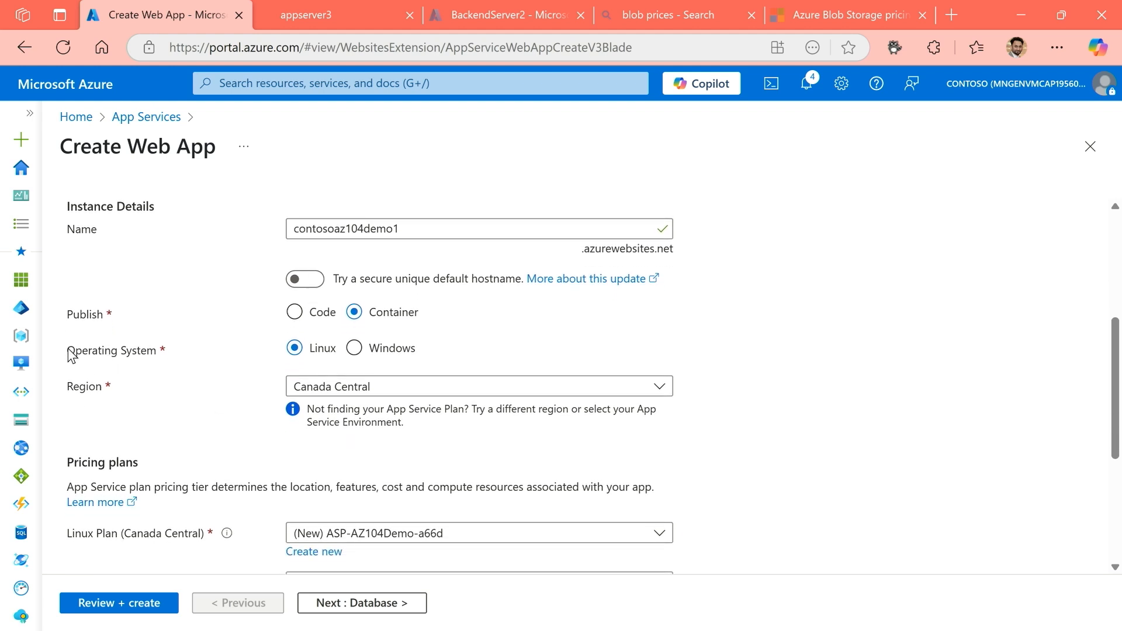
drag(68, 350, 140, 354)
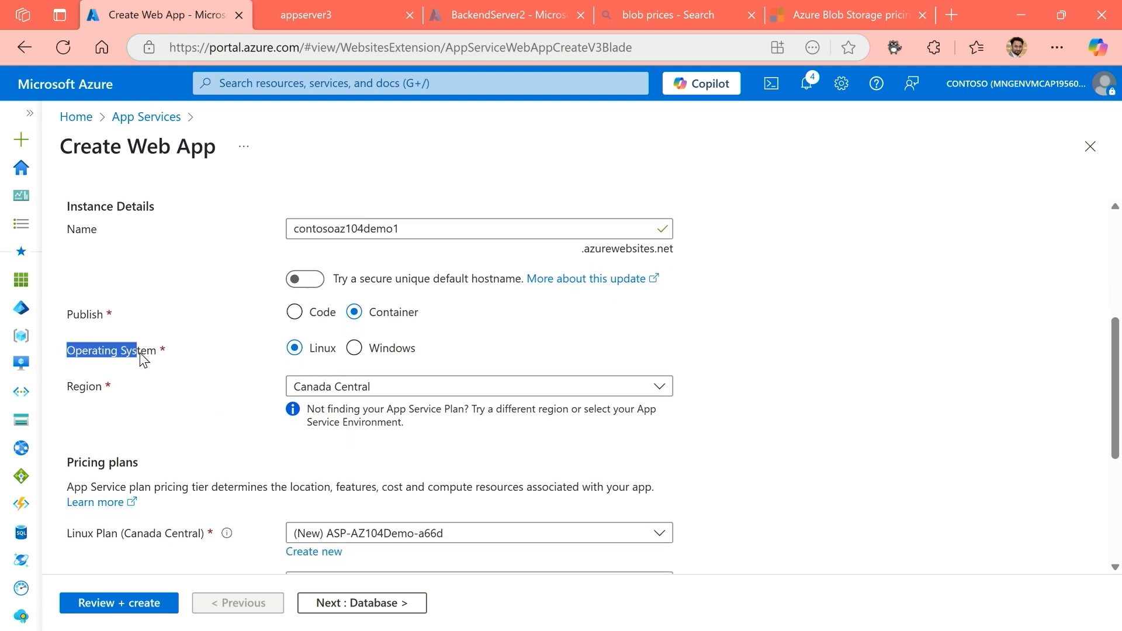
click(251, 405)
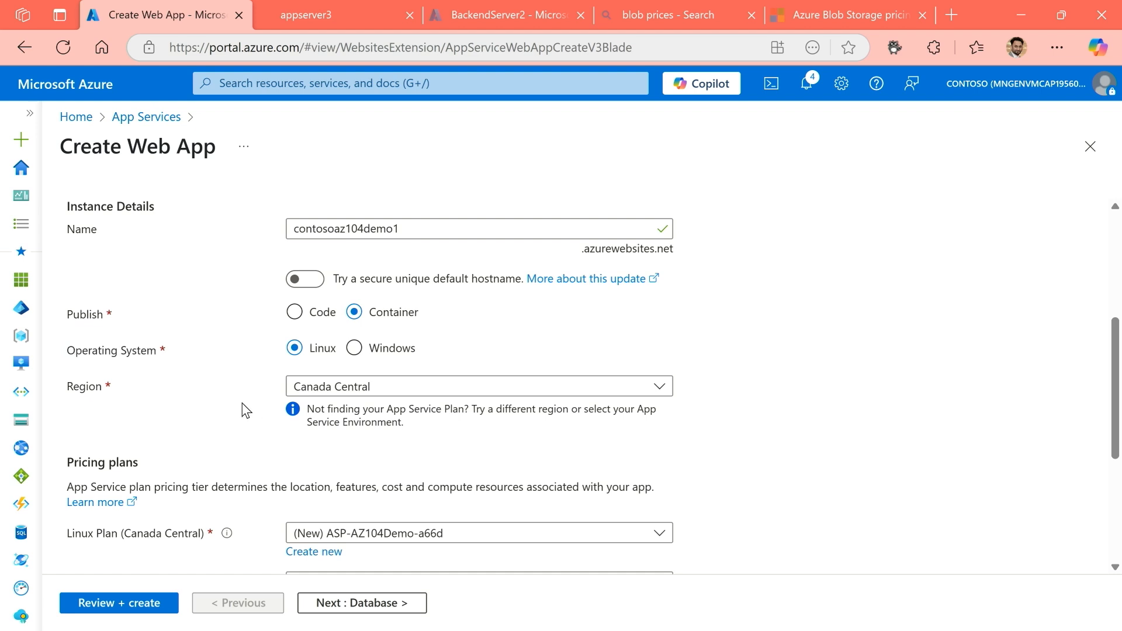
Choose Windows as the operating system and set the region to UK South.
click(354, 348)
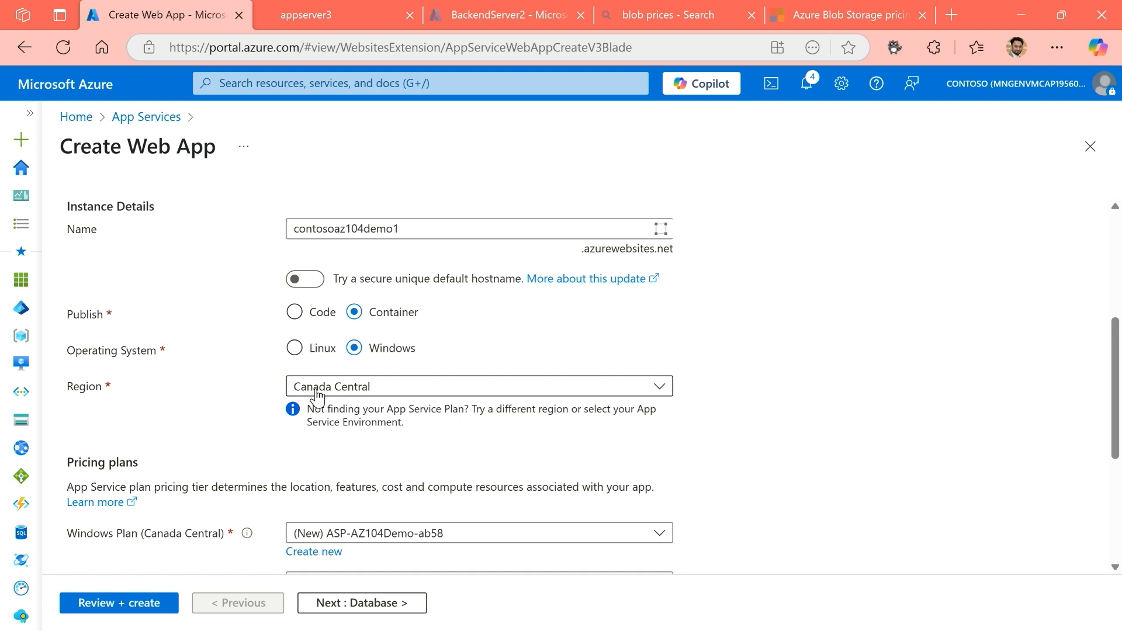
click(355, 393)
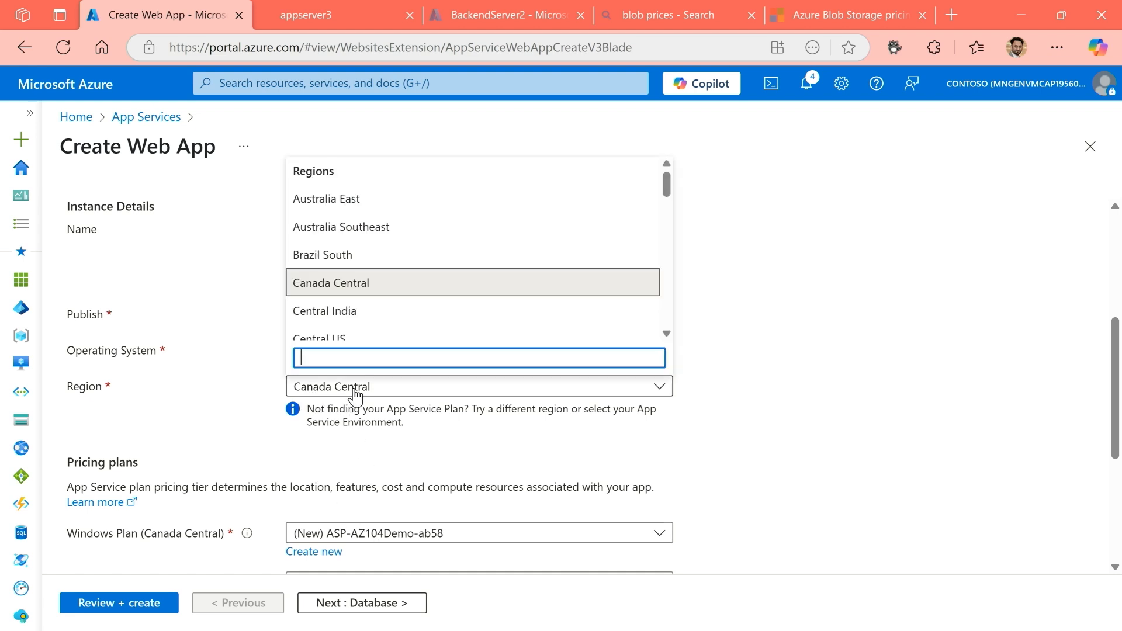
text(uk)
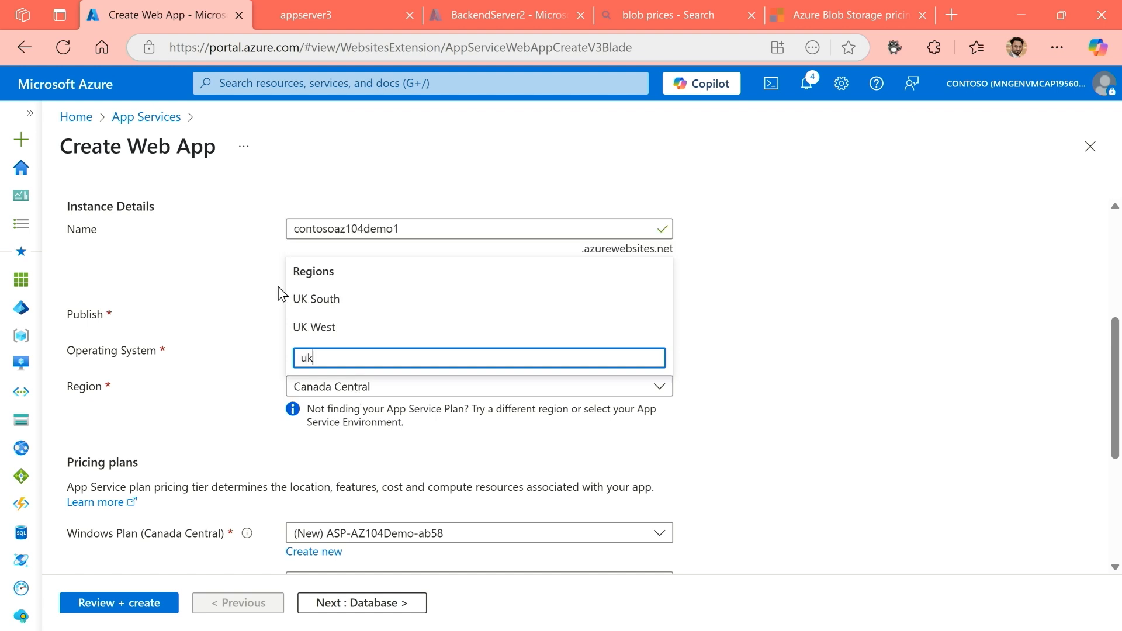
double_click(343, 308)
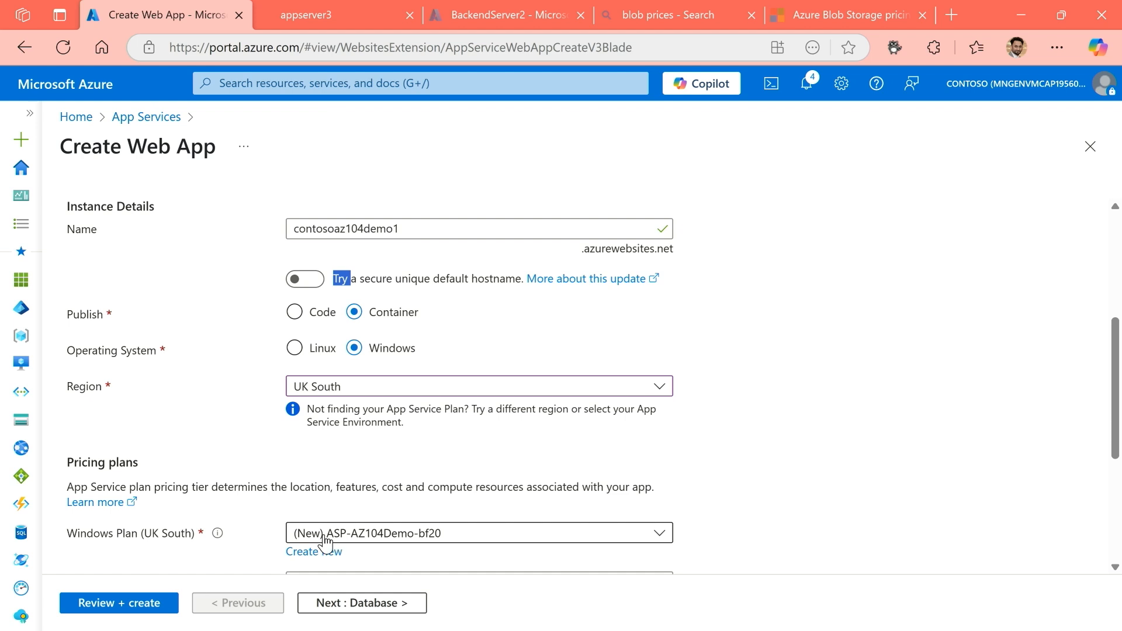
drag(346, 524, 401, 458)
drag(419, 349, 571, 319)
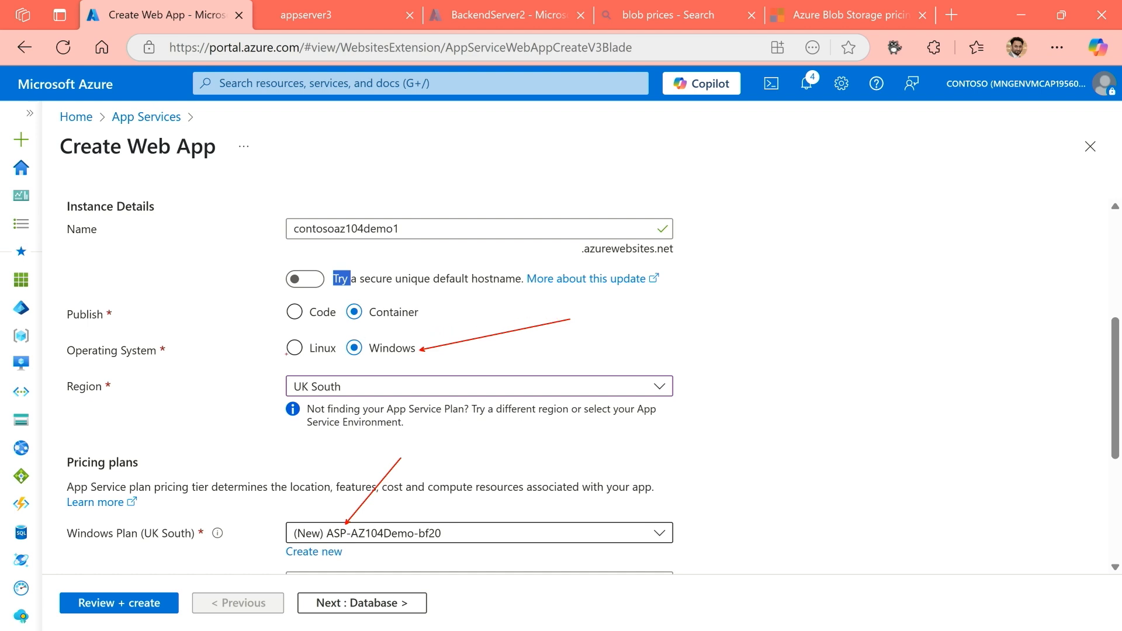
Switch the operating system to Linux and select the existing contosapps (P1v3) plan.
click(296, 350)
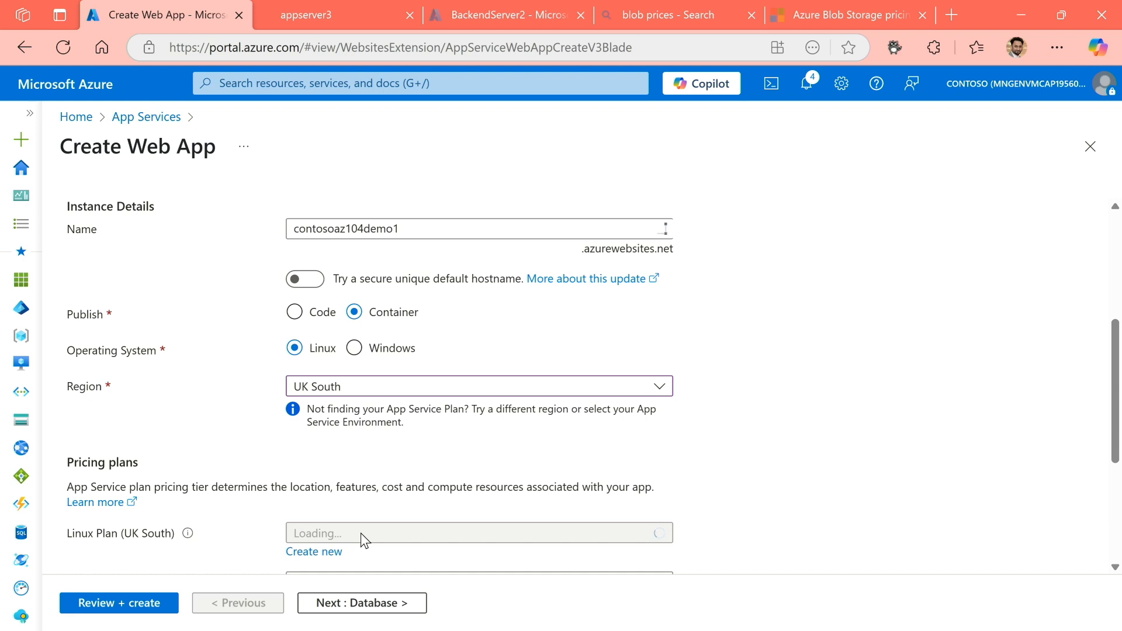
click(390, 536)
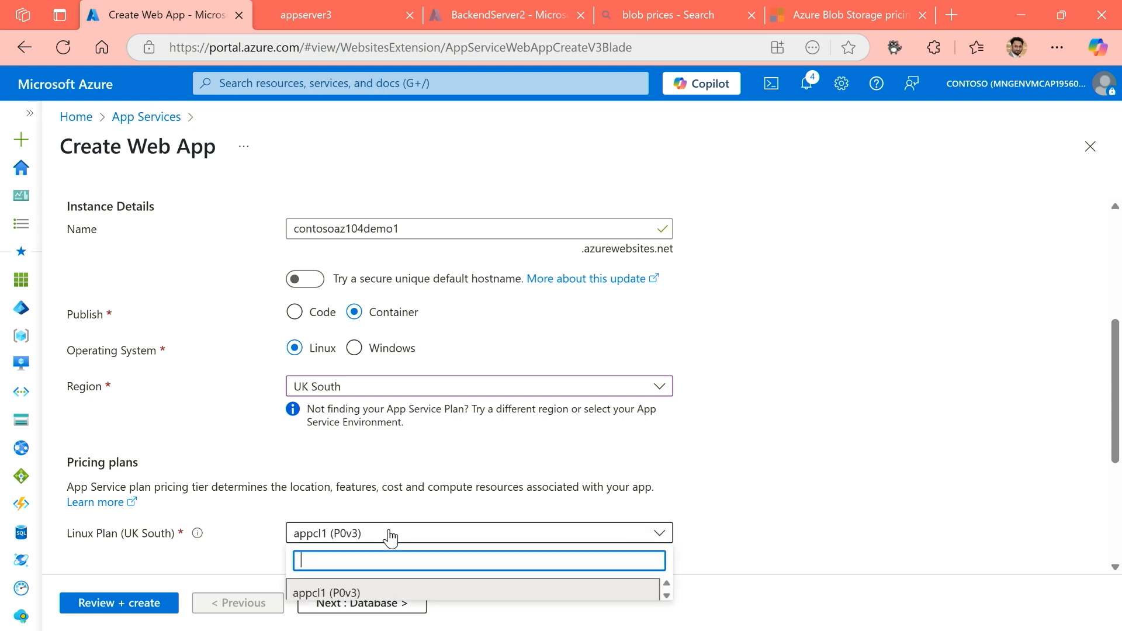
scroll(408, 532, down, 3)
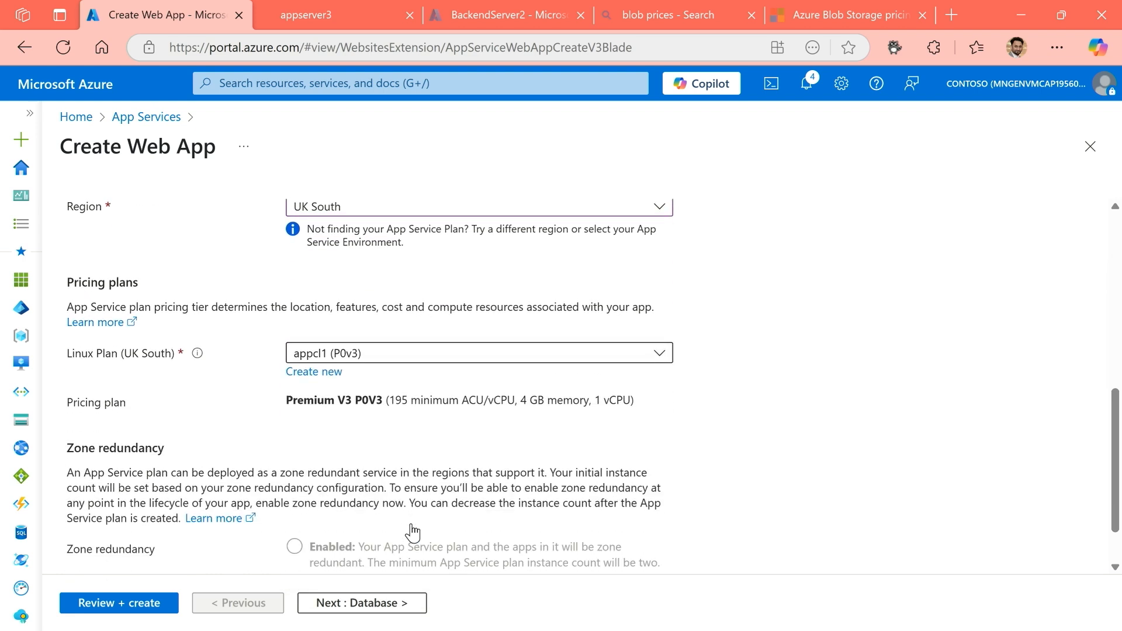
click(378, 354)
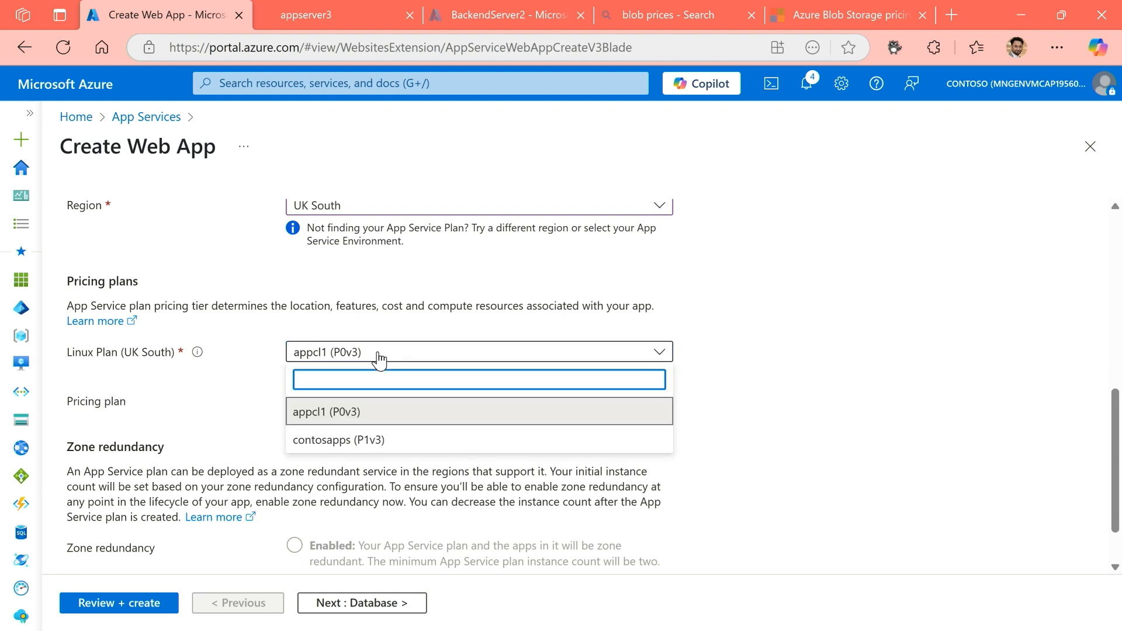
click(345, 439)
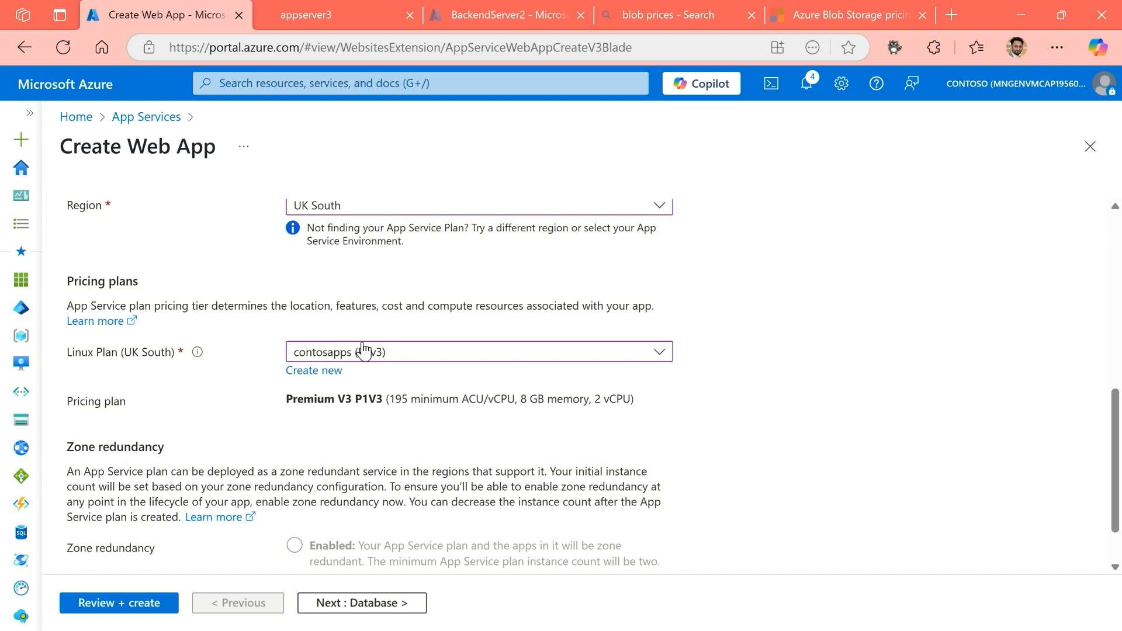
Examine the selected plan's pricing details and review the web app's basic settings.
scroll(389, 349, up, 2)
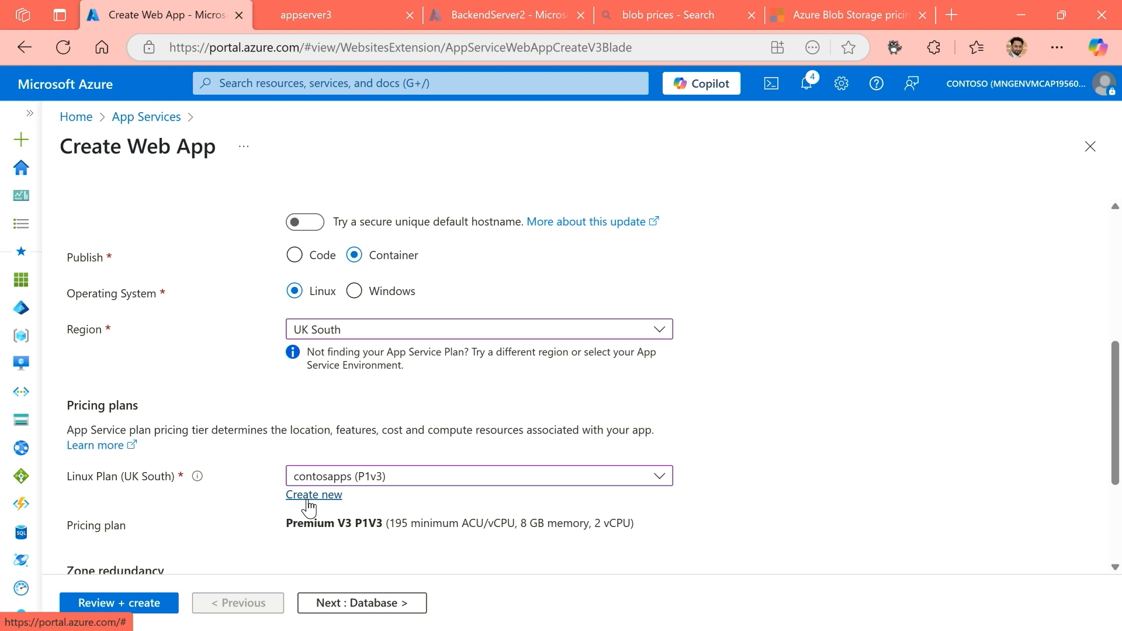
scroll(461, 503, down, 2)
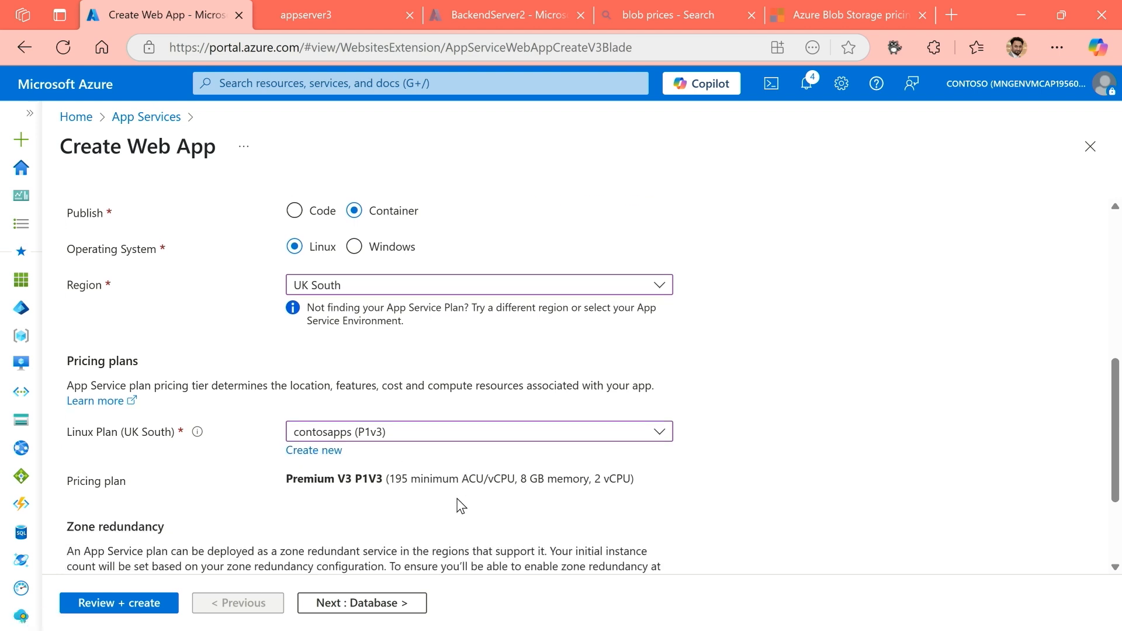
drag(345, 400, 644, 420)
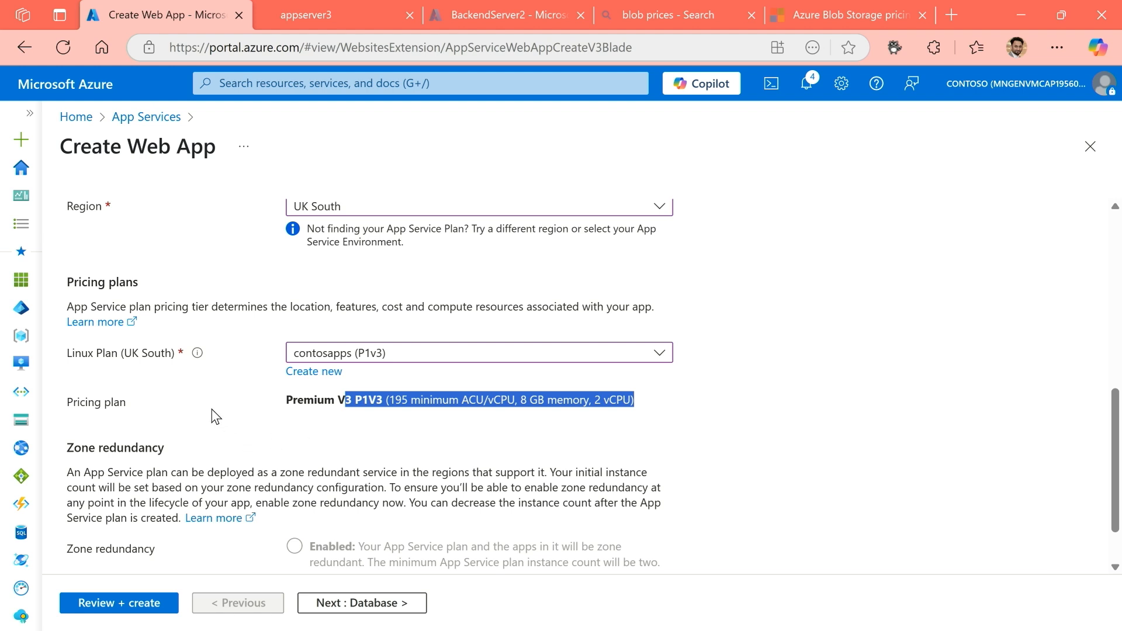
scroll(213, 410, down, 1)
scroll(212, 412, up, 2)
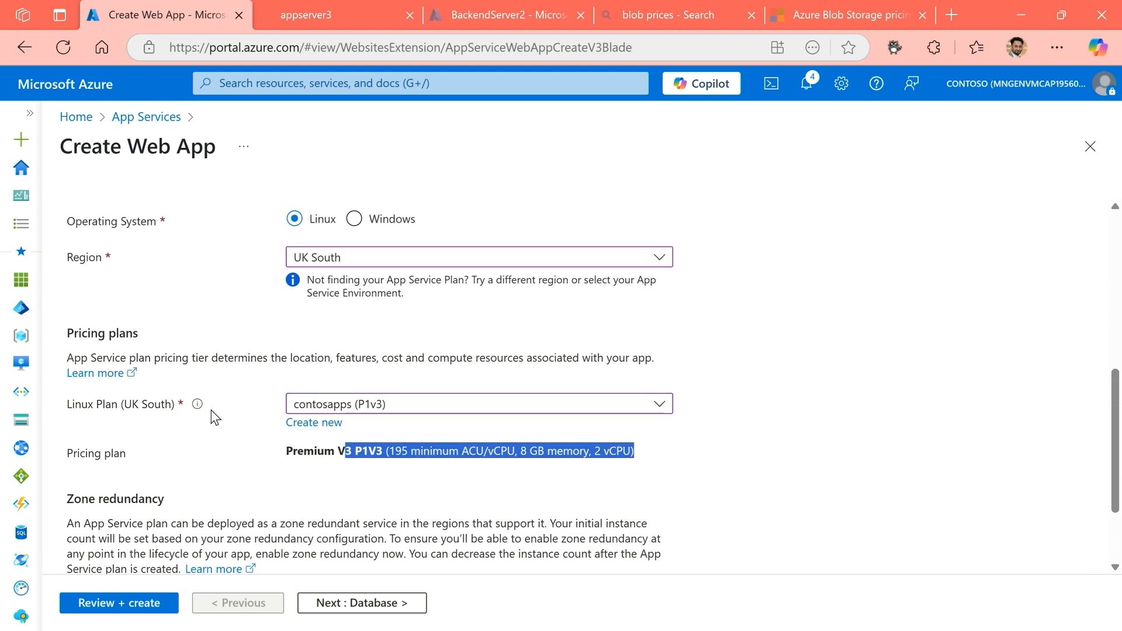
scroll(212, 416, up, 5)
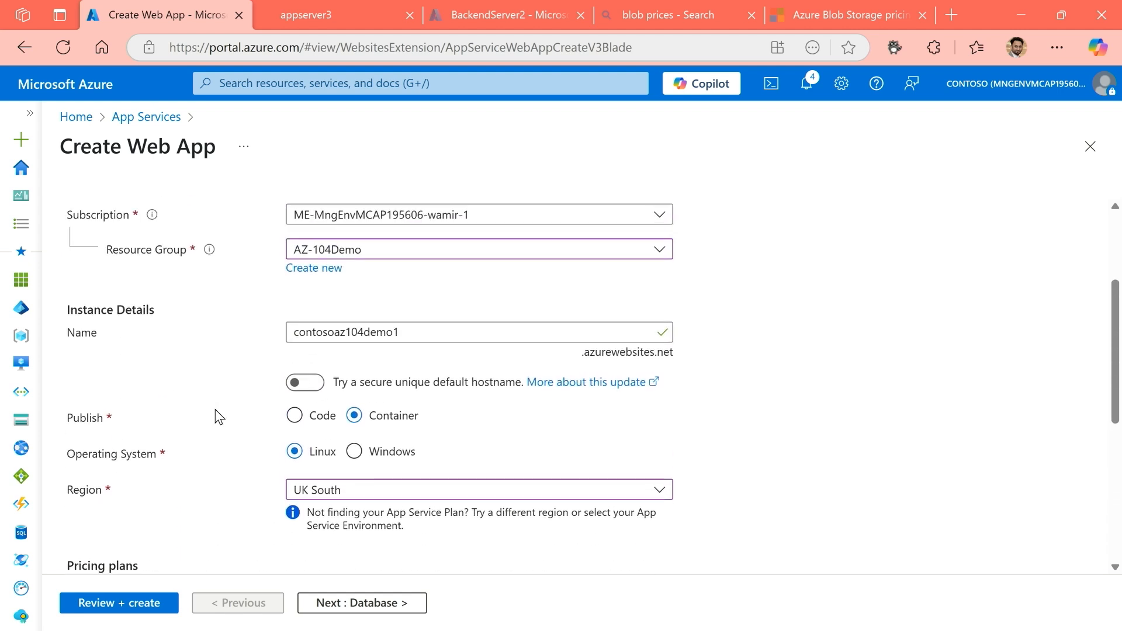
scroll(219, 416, up, 1)
scroll(219, 416, up, 1)
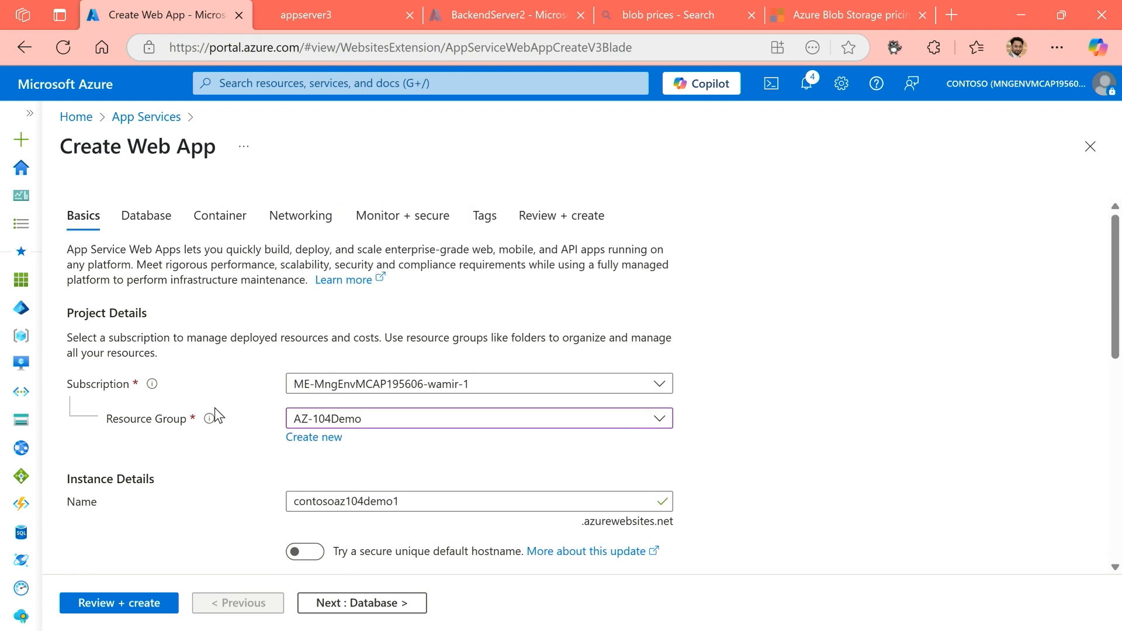
Set the container image source to Other container registries with Private access and examine the registry server URL.
click(238, 219)
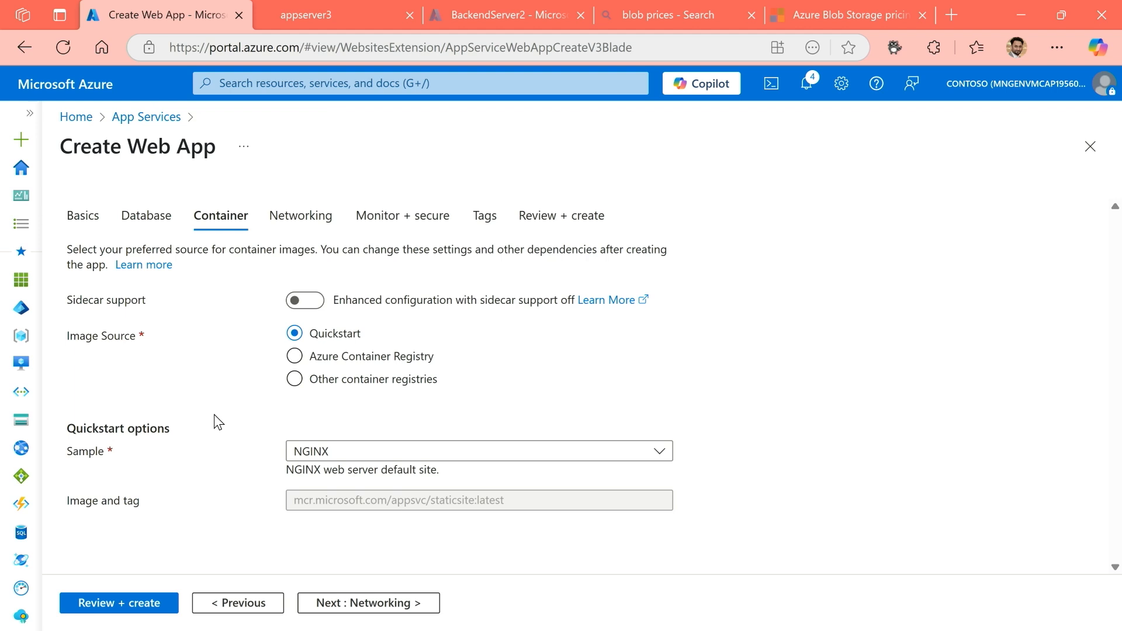
click(305, 386)
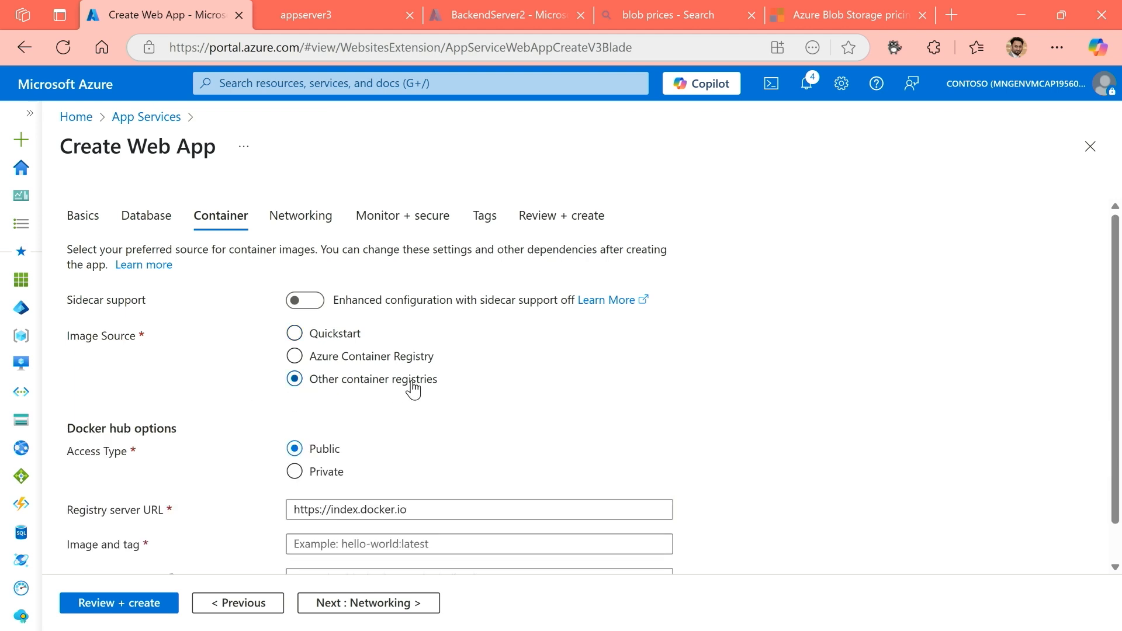
scroll(407, 425, down, 1)
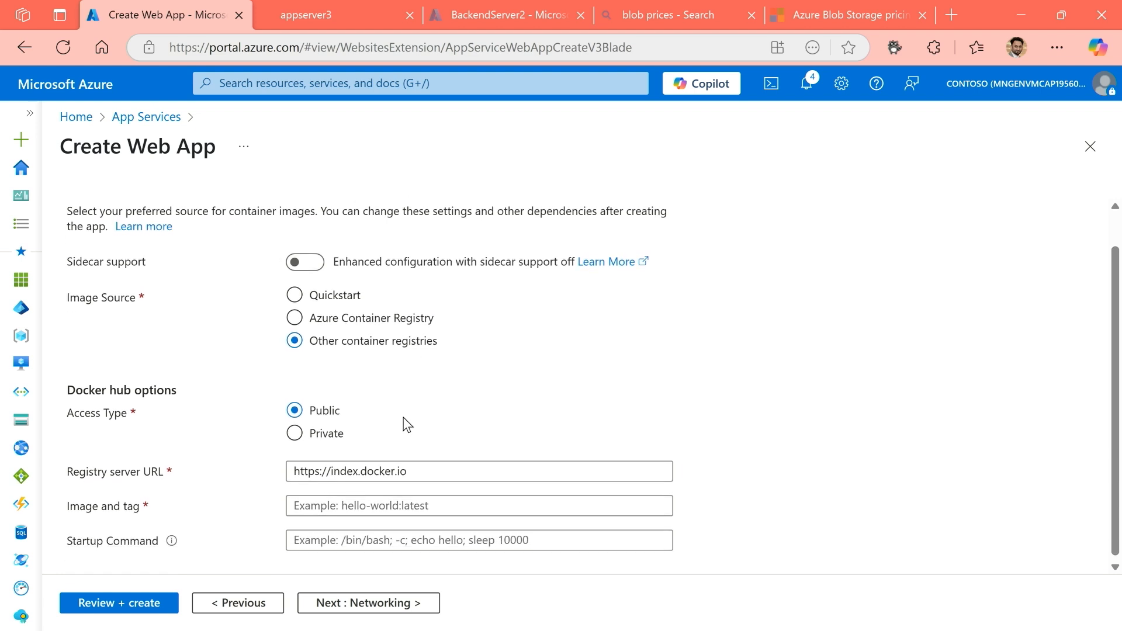
click(325, 430)
scroll(402, 457, down, 2)
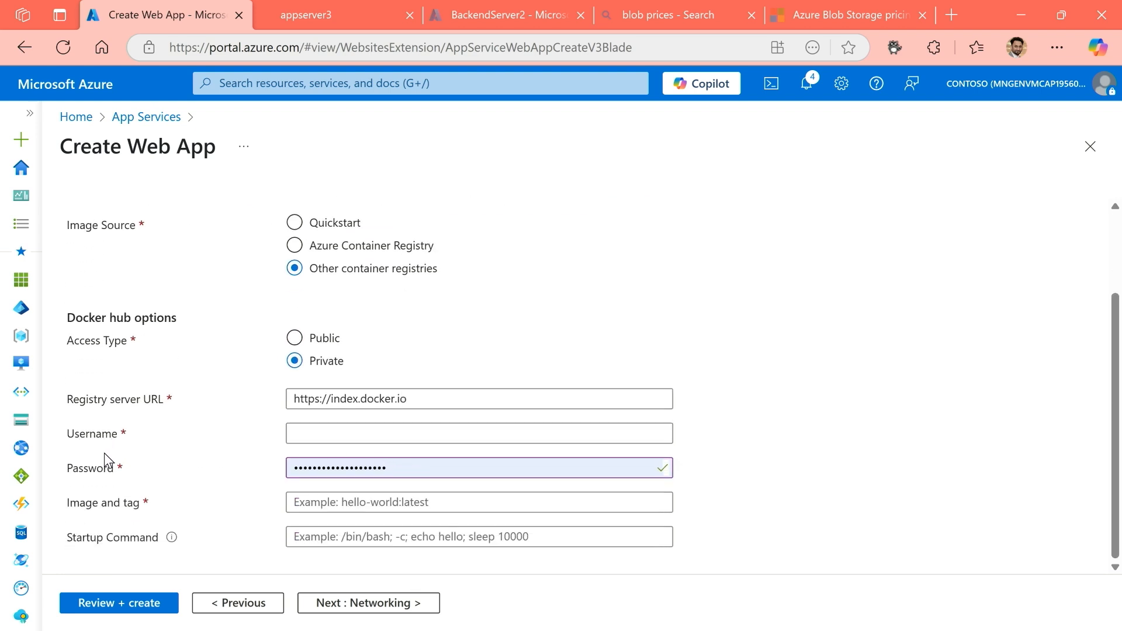
click(416, 398)
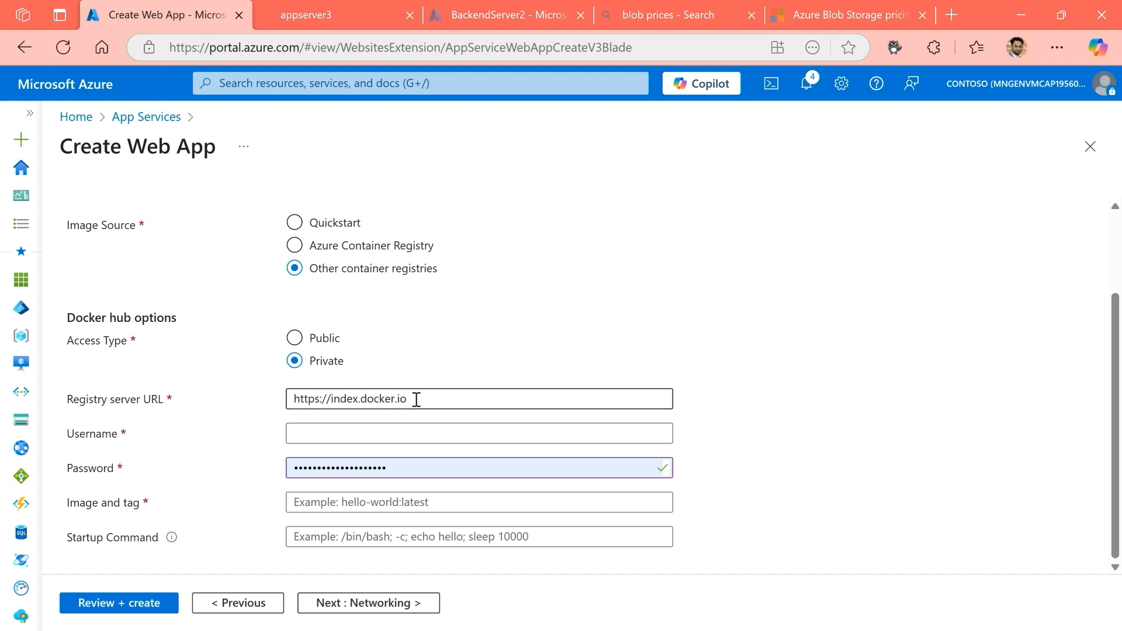
drag(416, 398, 234, 417)
click(234, 412)
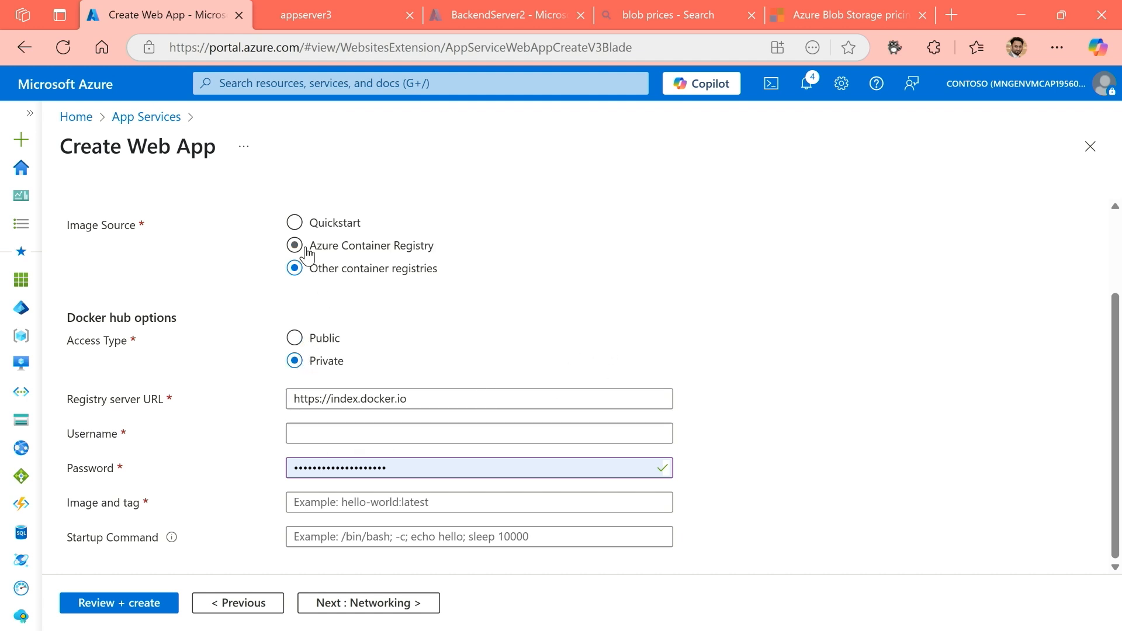
Set the Docker Hub access type to Public and return the image source to Quickstart.
click(294, 337)
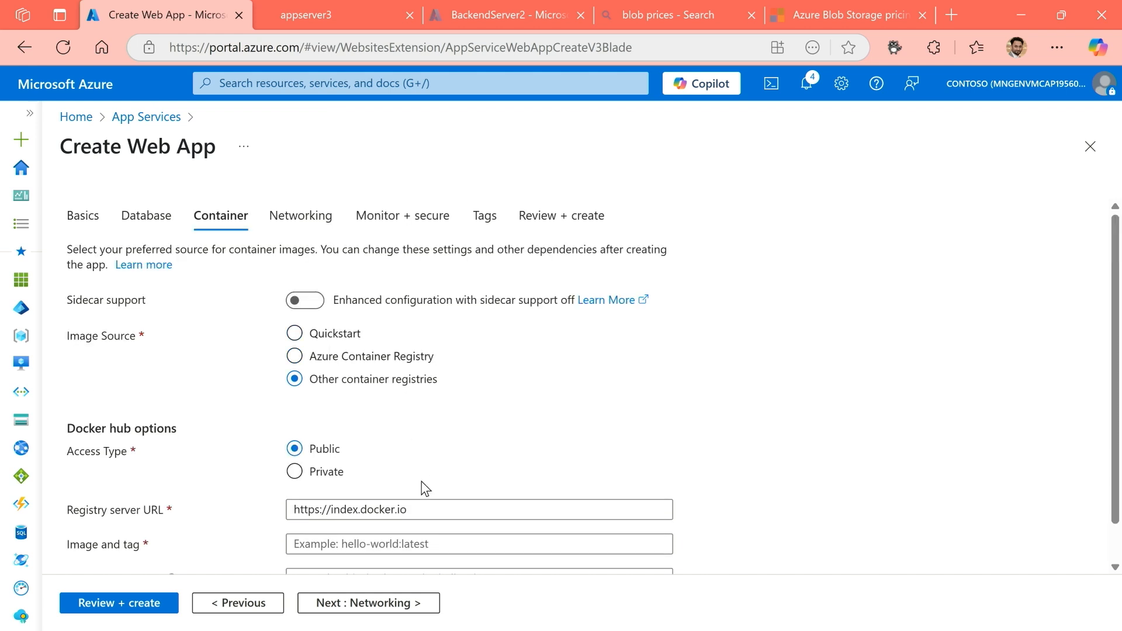
scroll(425, 489, down, 1)
click(344, 502)
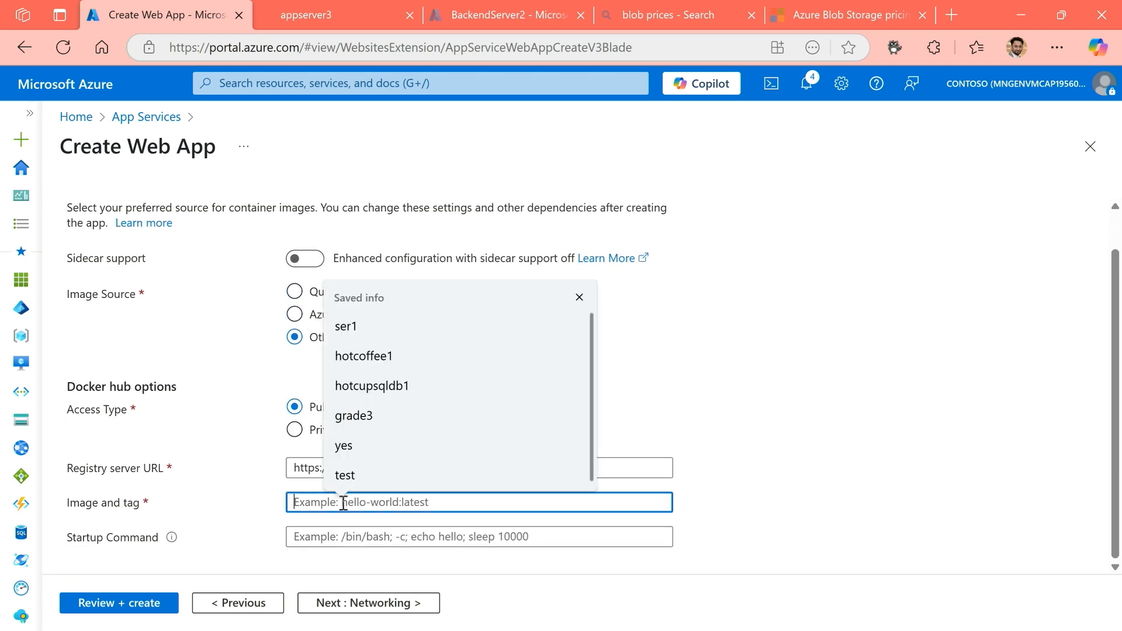
click(192, 469)
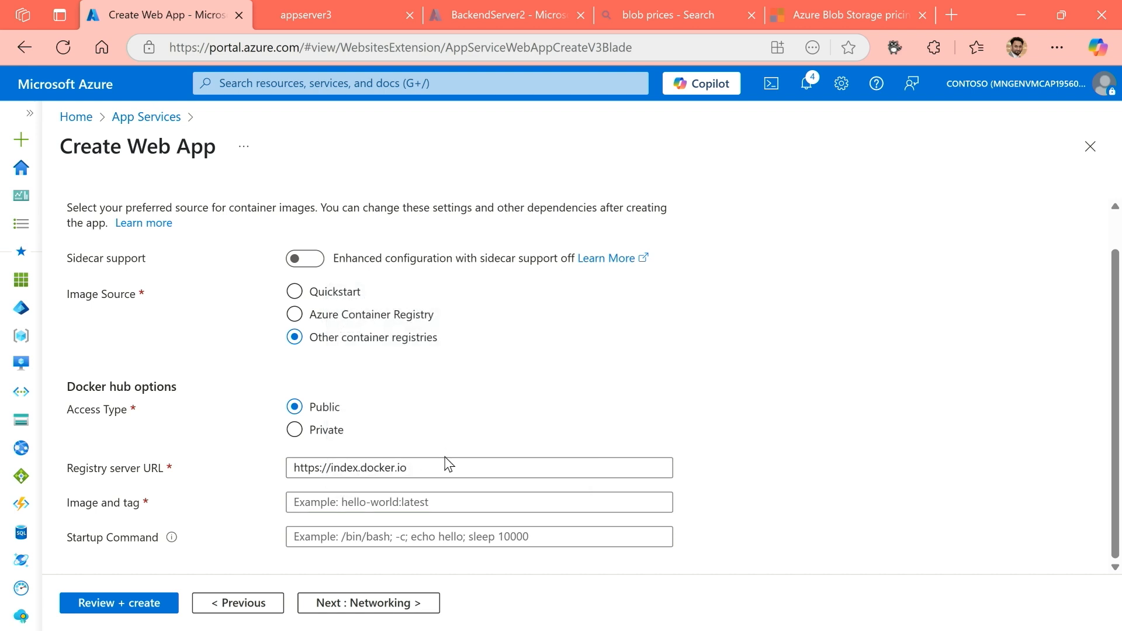
scroll(446, 458, up, 2)
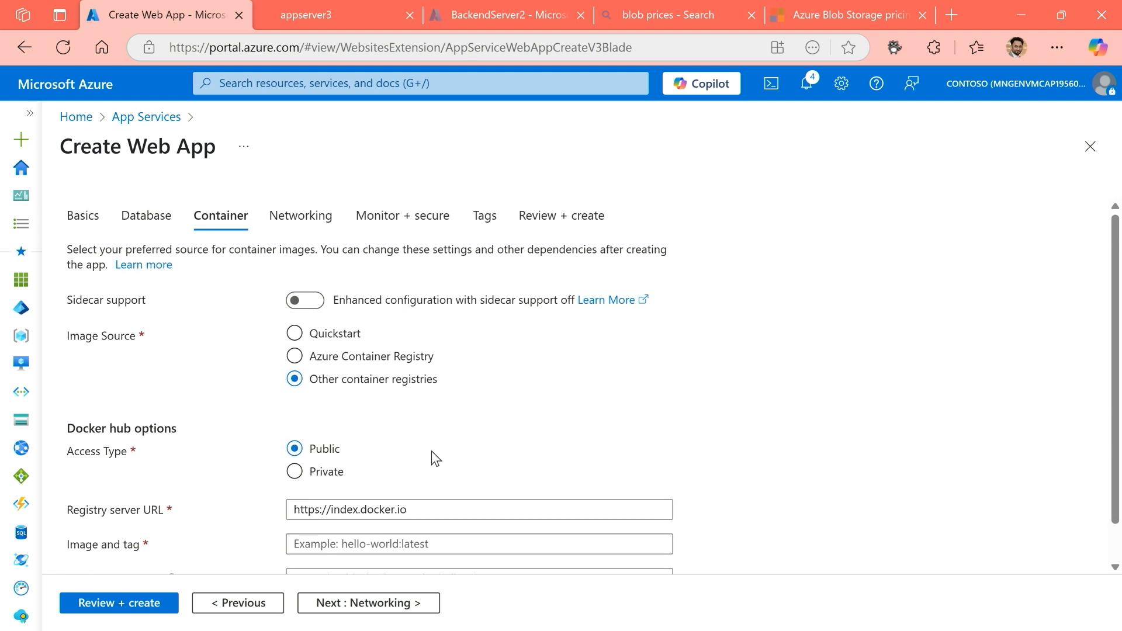
click(313, 340)
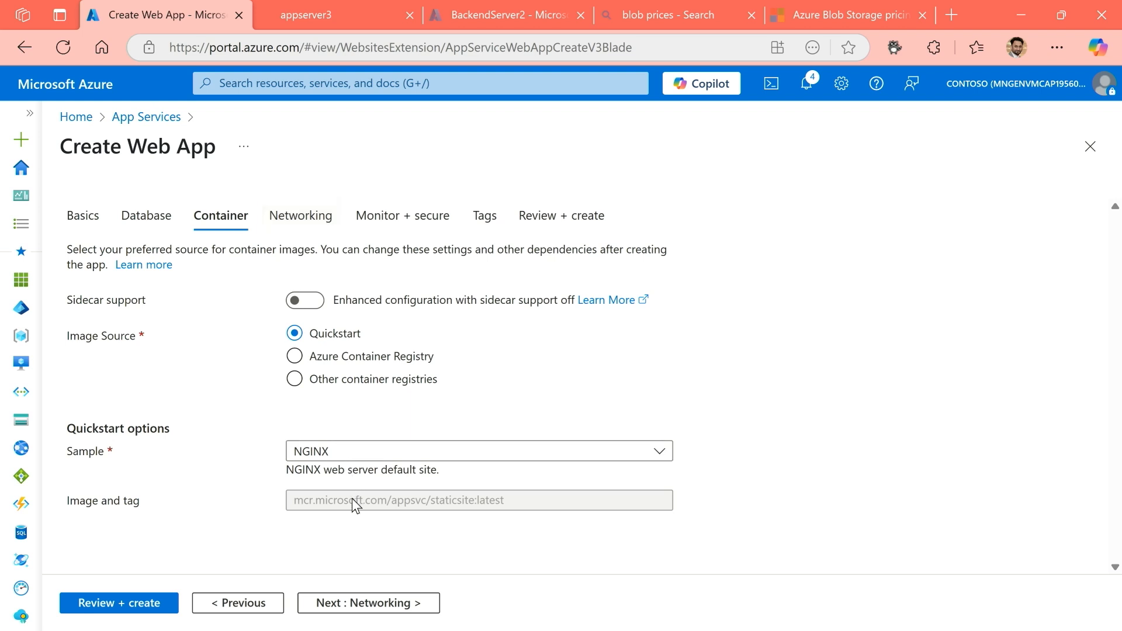
mouse_move(275, 486)
mouse_down()
mouse_move(325, 505)
mouse_move(246, 549)
mouse_up()
key(Escape)
Examine the web app's public access setting under networking and display its monitoring and security options.
click(309, 227)
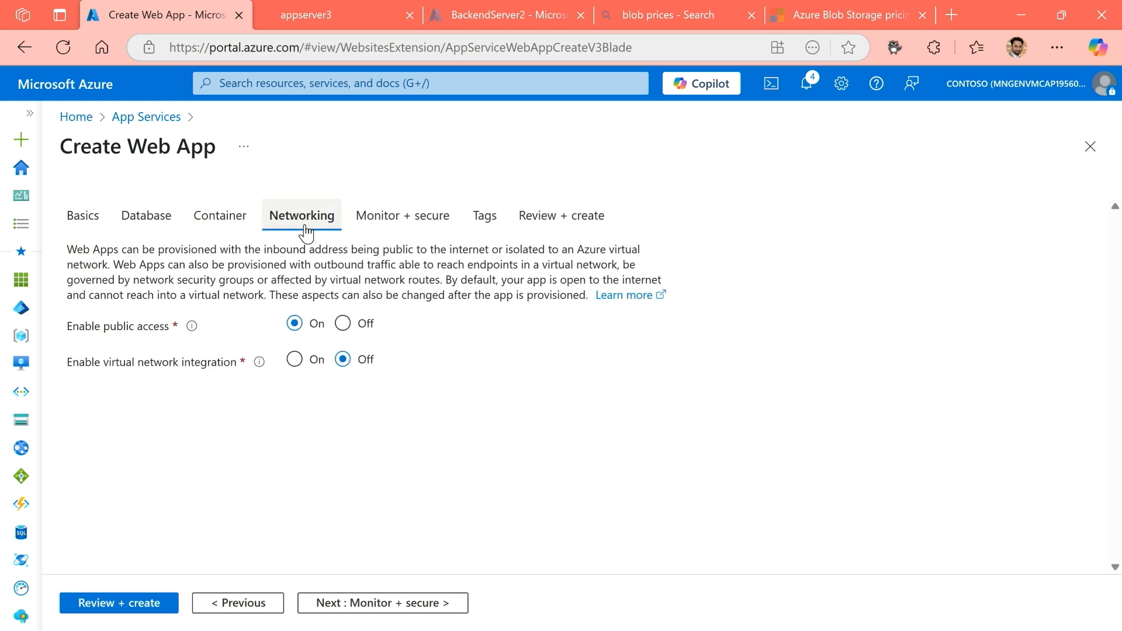
drag(67, 330, 178, 331)
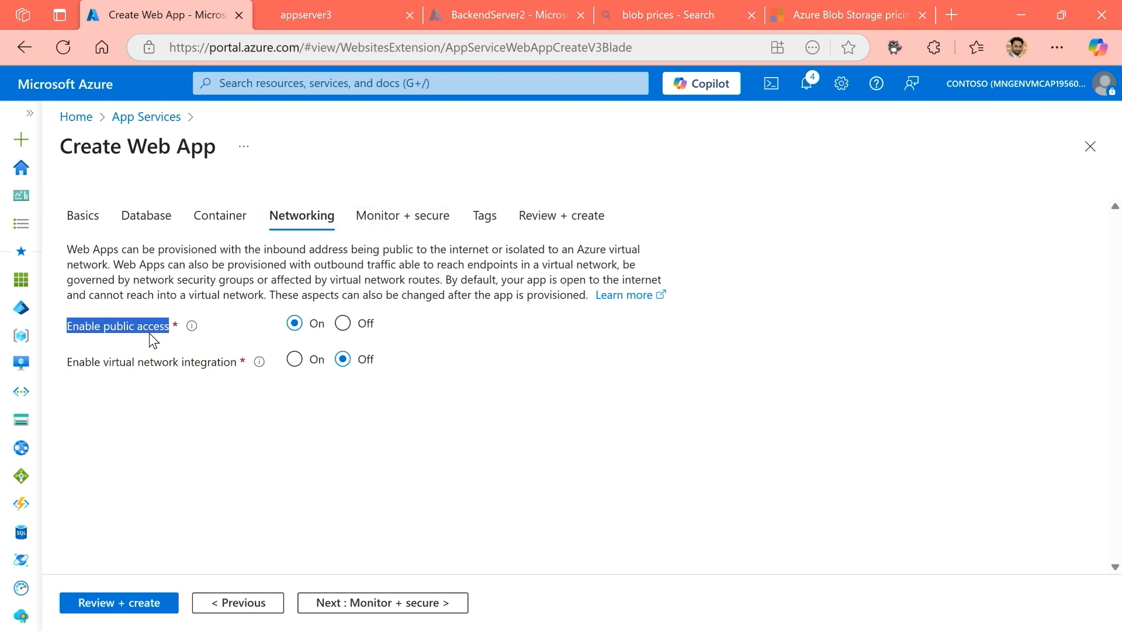
click(400, 224)
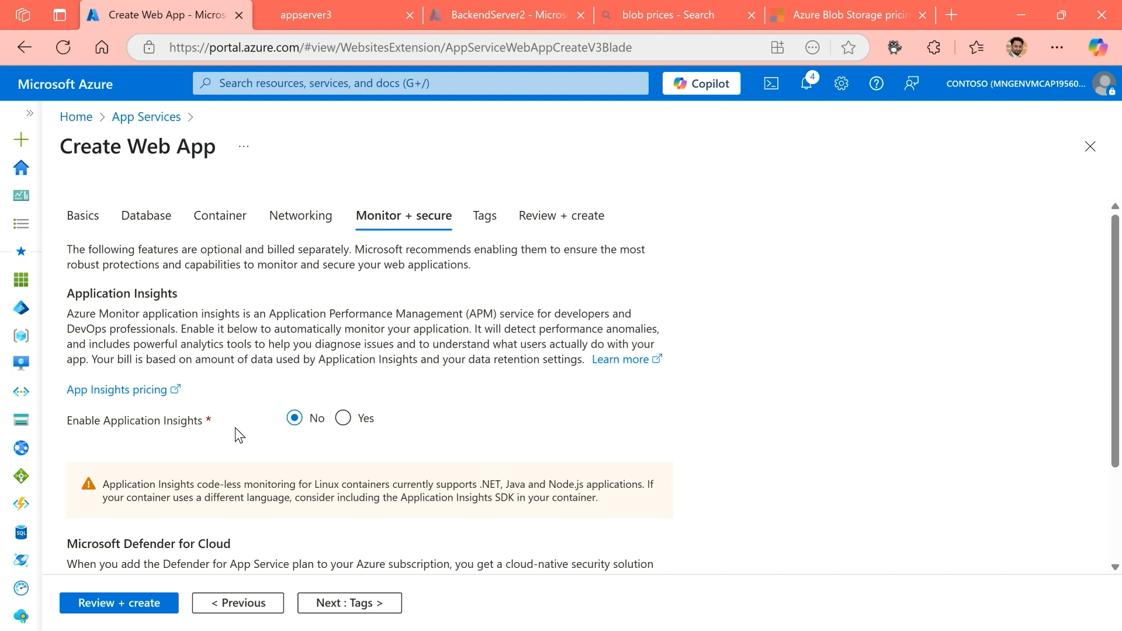
Review the monitoring and security options, create the contosoaz104demo1 web app, and open the deployed resource.
scroll(238, 428, down, 2)
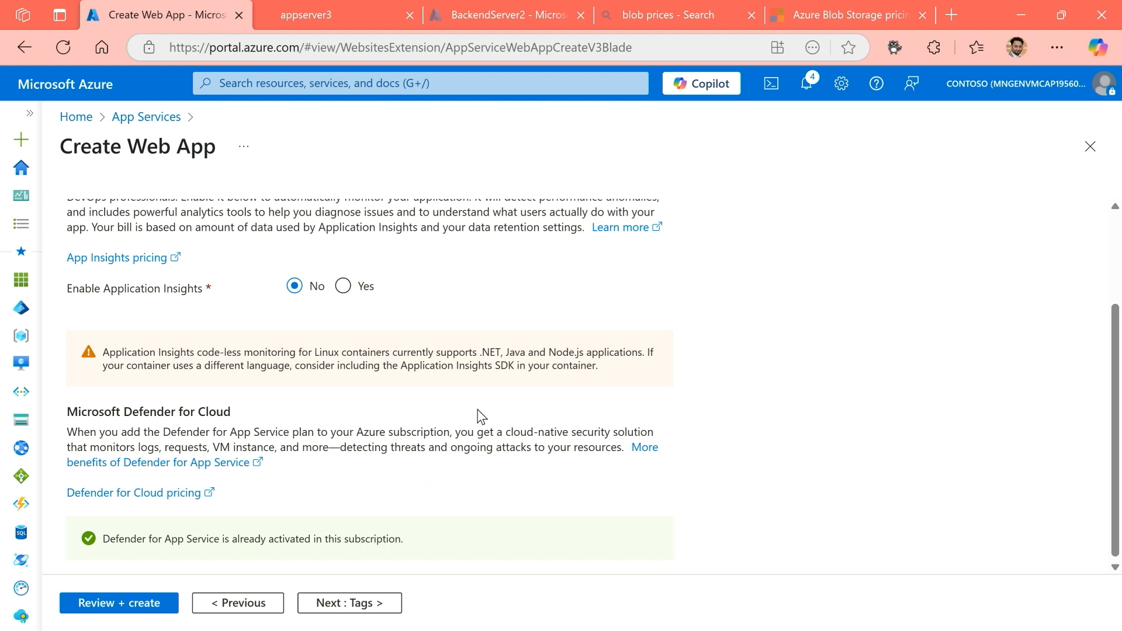
scroll(481, 416, up, 3)
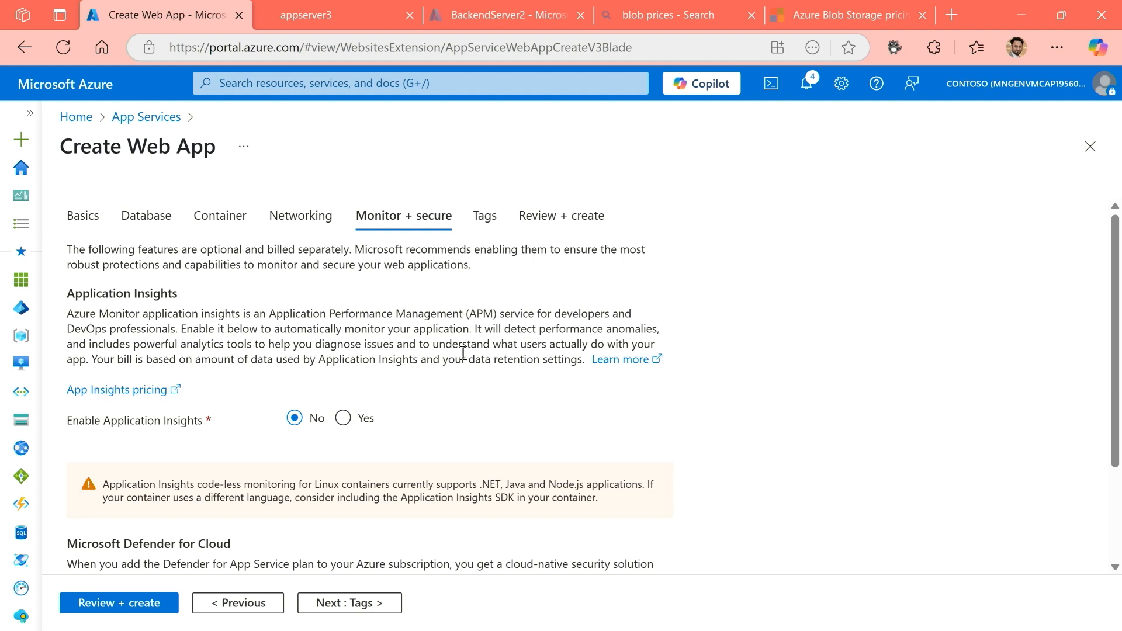
click(547, 229)
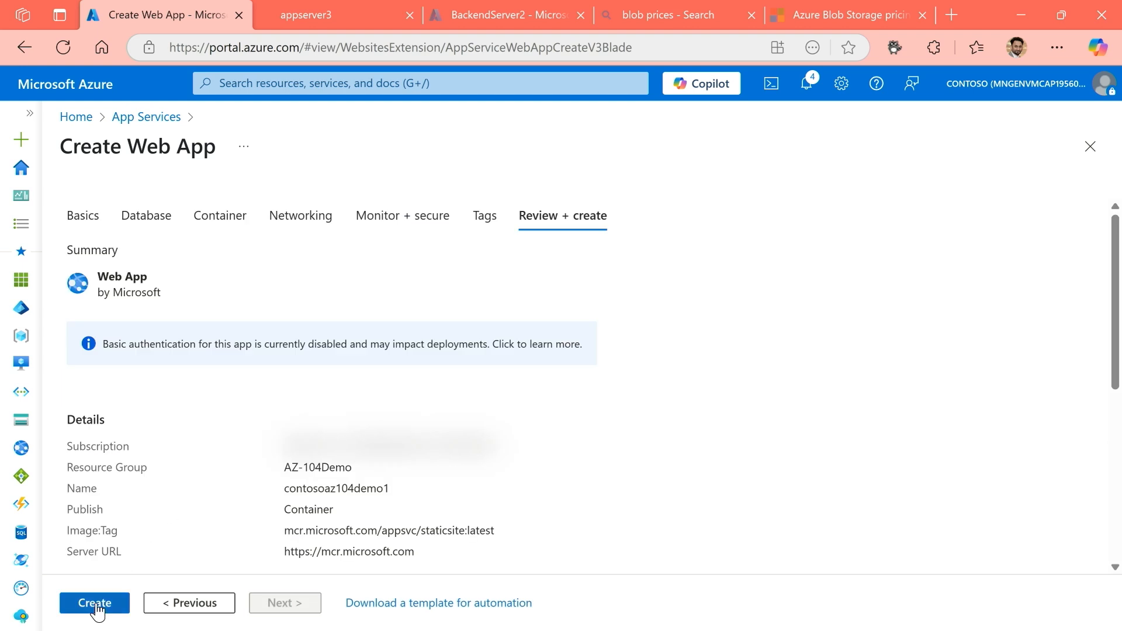
click(96, 604)
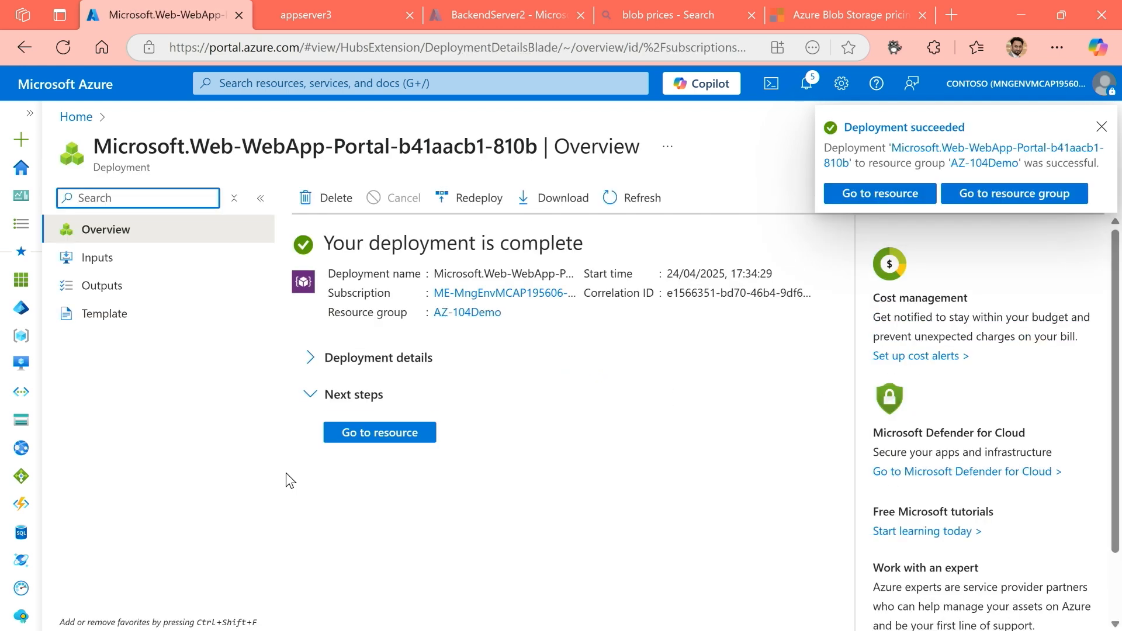
click(382, 435)
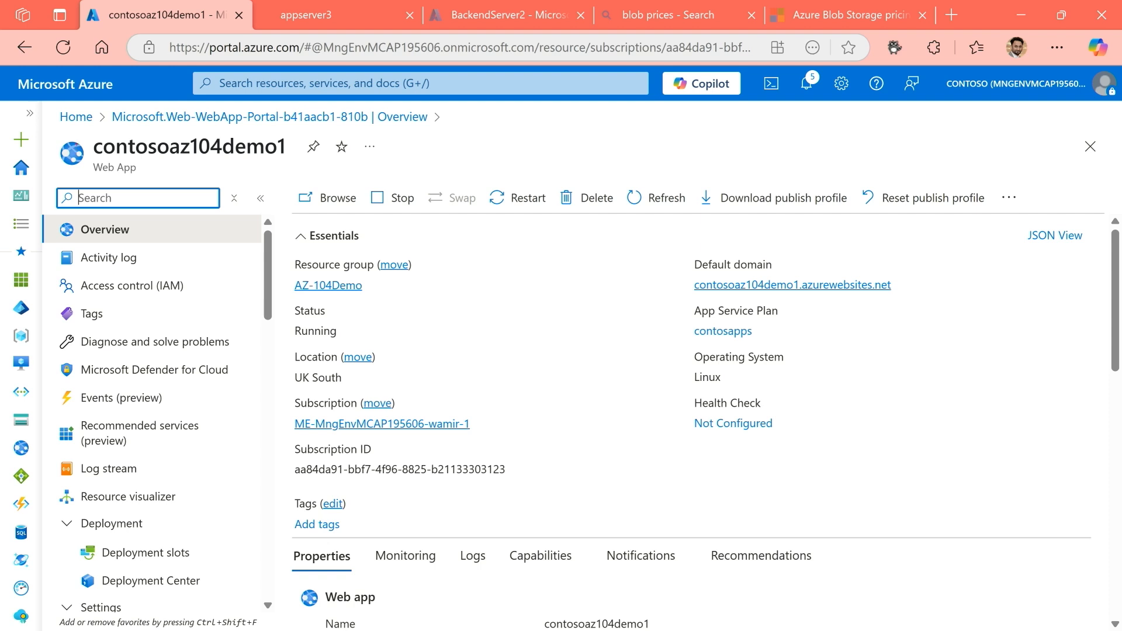
View the running site at the web app's default domain and return to the app's overview in the portal.
drag(44, 131, 301, 165)
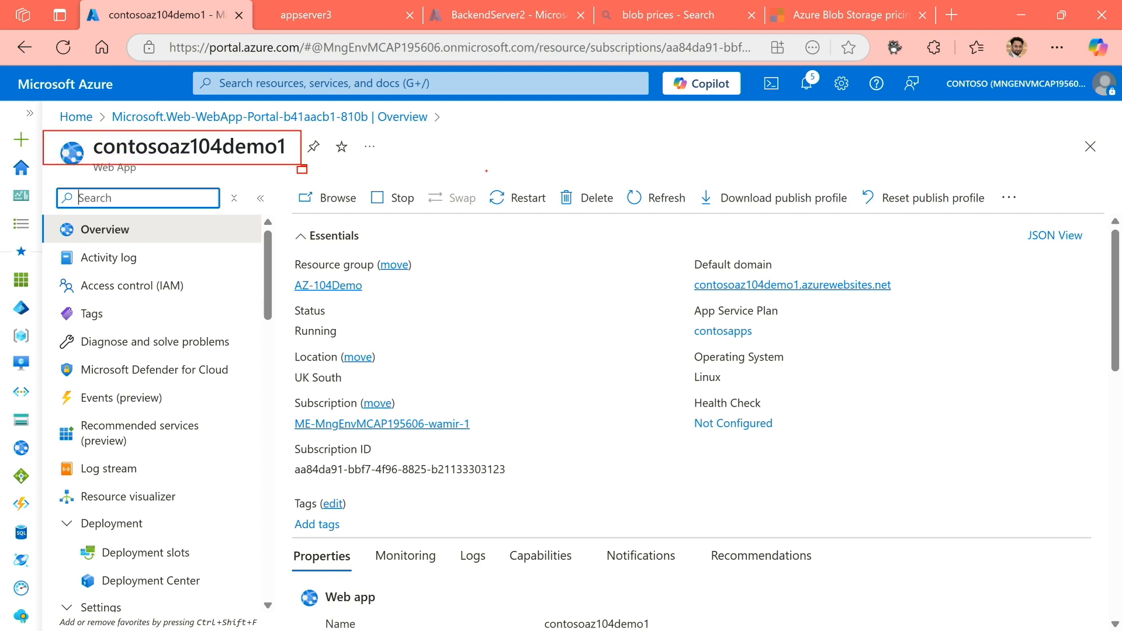
key(Escape)
drag(50, 131, 295, 184)
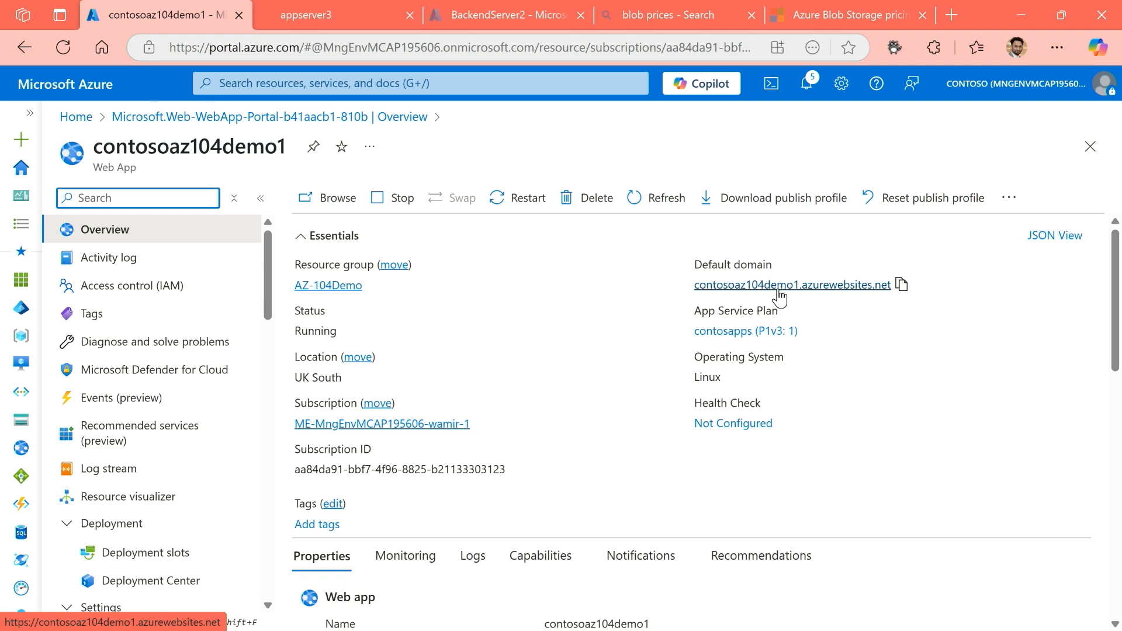
click(777, 291)
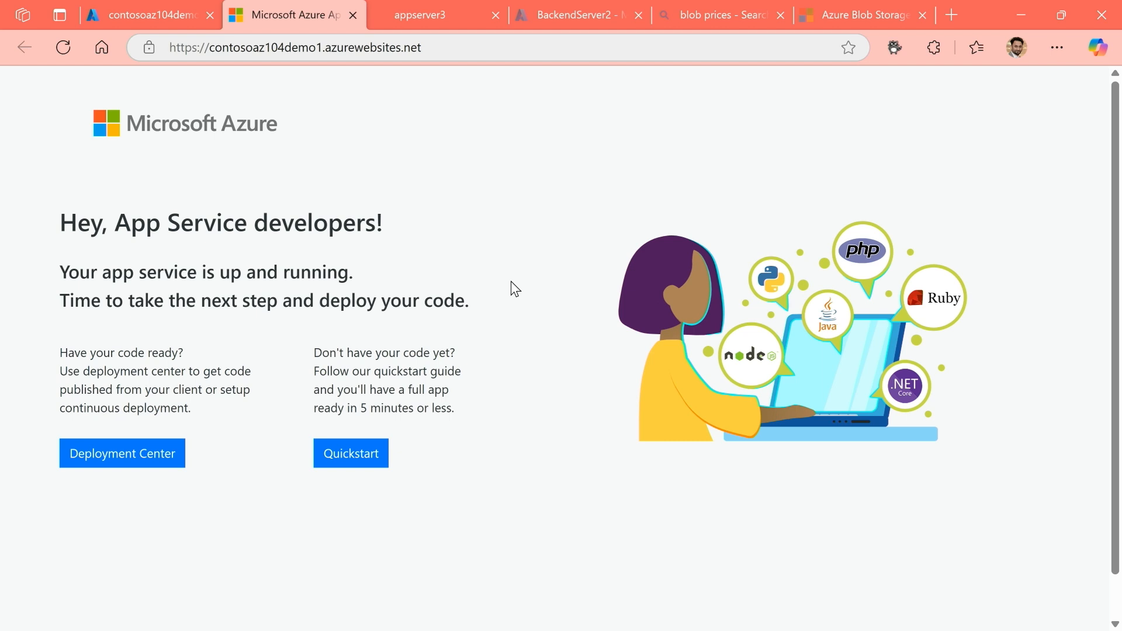
click(154, 20)
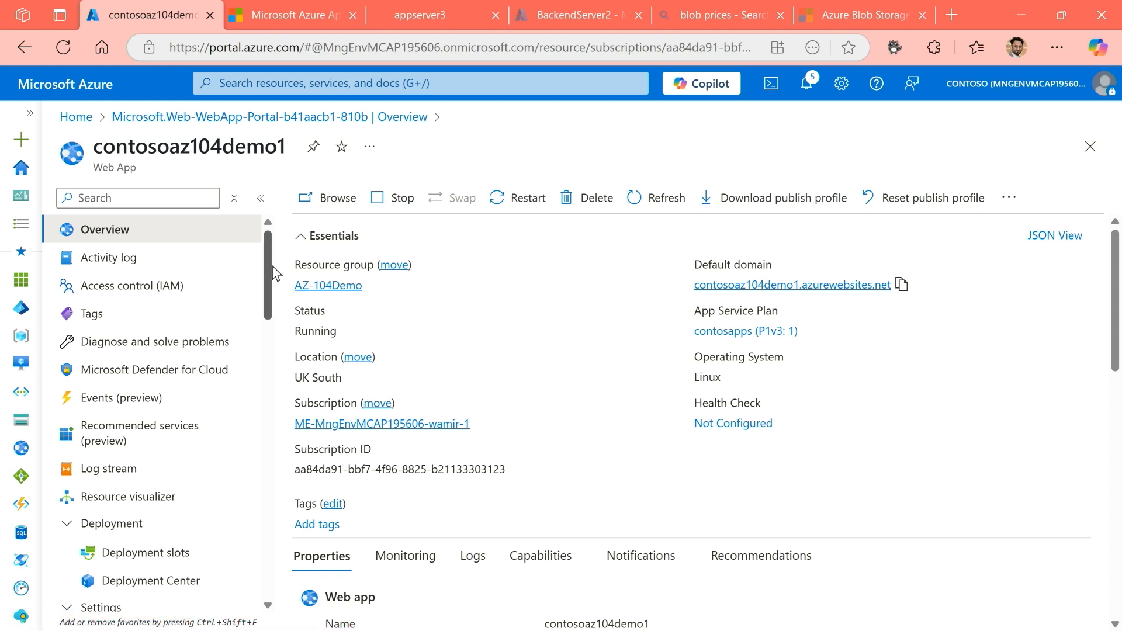
Locate the scale up and scale out options for the App Service plan among the web app's settings.
drag(266, 270, 258, 377)
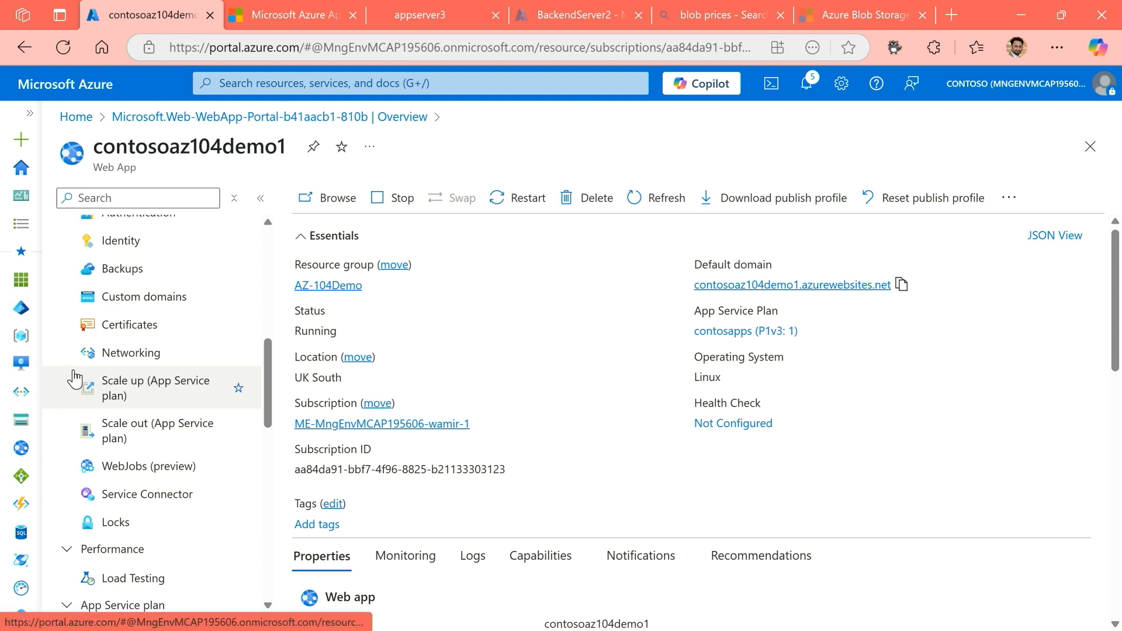
mouse_move(64, 372)
mouse_down()
mouse_move(179, 394)
mouse_move(99, 298)
mouse_up()
drag(88, 290, 38, 280)
key(ctrl+z)
key(ctrl+z)
key(ctrl+z)
key(ctrl+z)
drag(59, 367, 143, 400)
key(ctrl+z)
drag(50, 365, 250, 460)
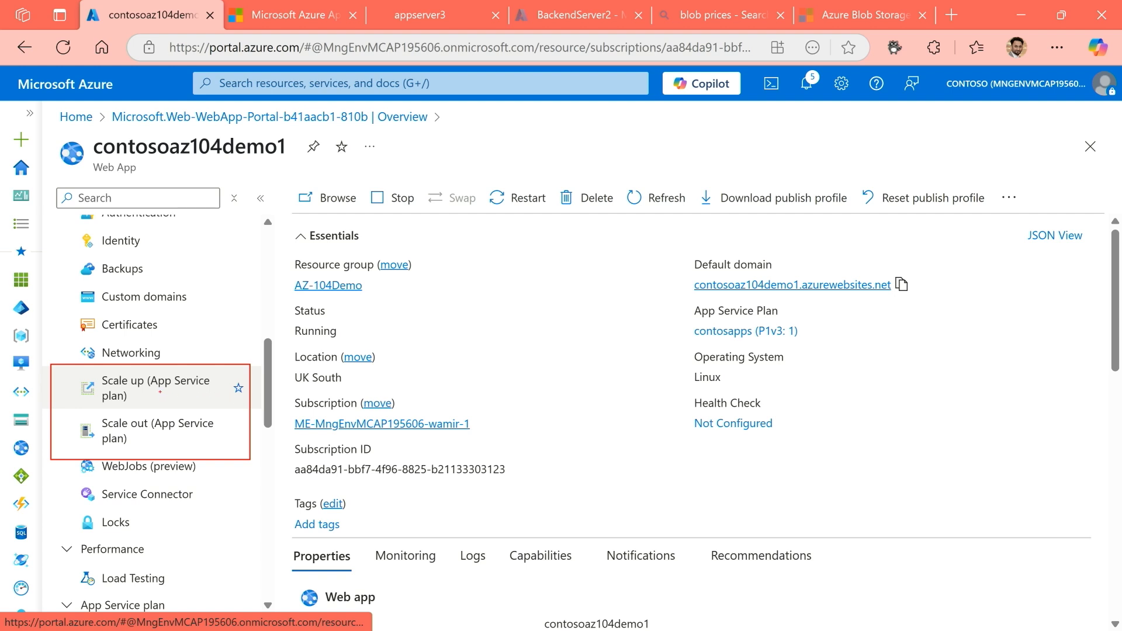
drag(174, 392, 219, 392)
drag(108, 403, 119, 403)
key(Escape)
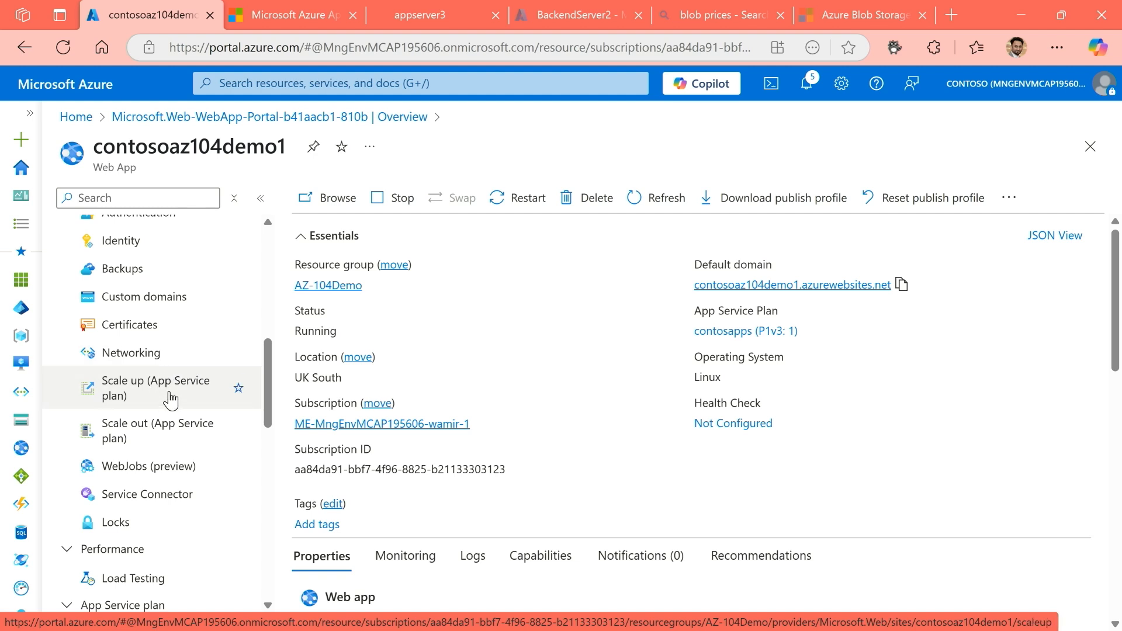
Examine the web app's custom domains settings and compare the listed default domain with the running site's address.
click(135, 303)
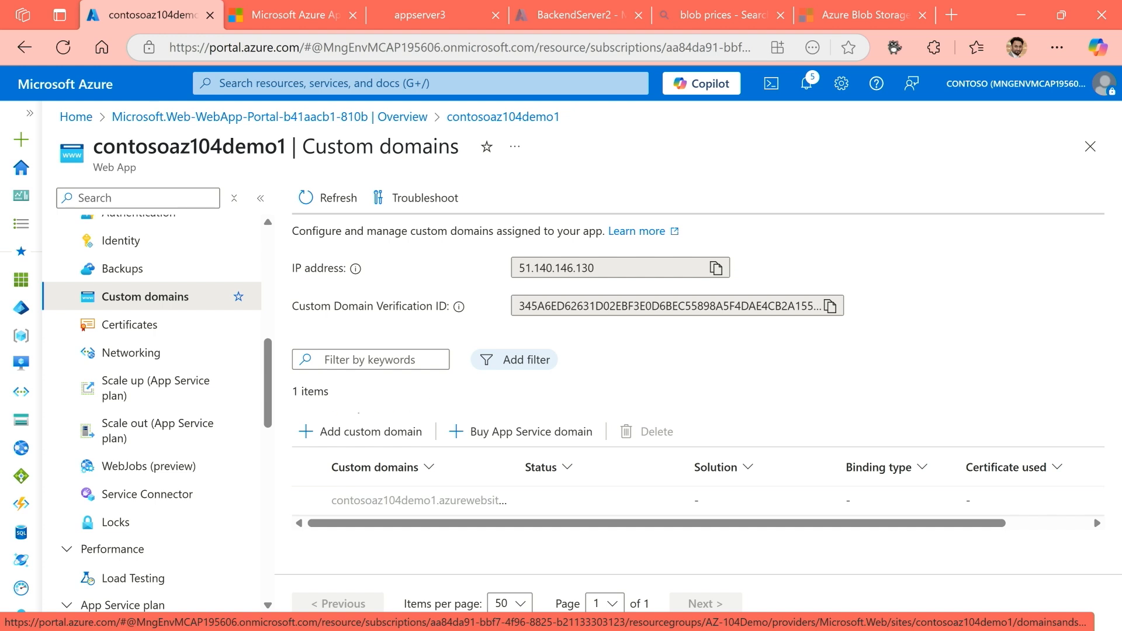
mouse_move(446, 412)
mouse_down()
mouse_move(507, 442)
mouse_move(600, 445)
mouse_up()
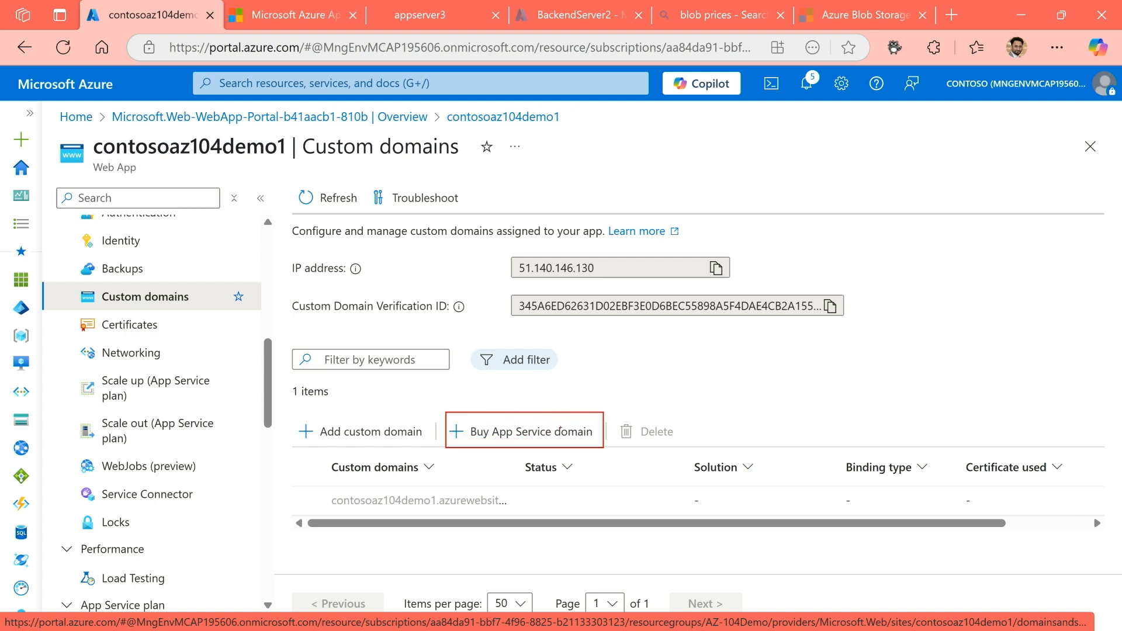
drag(543, 422, 599, 368)
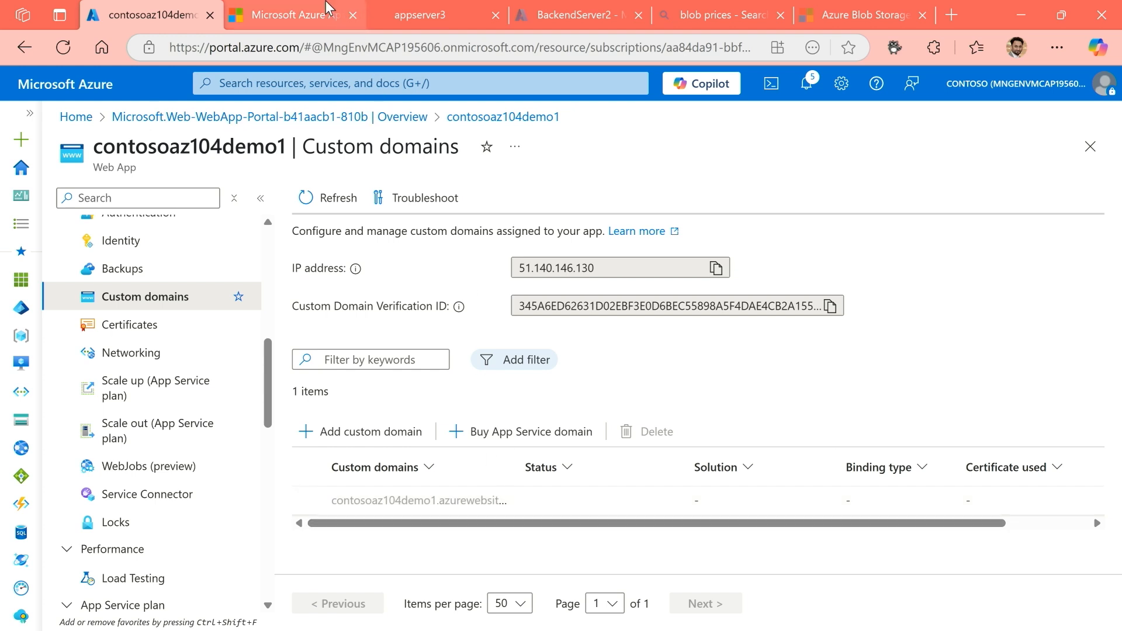
click(301, 15)
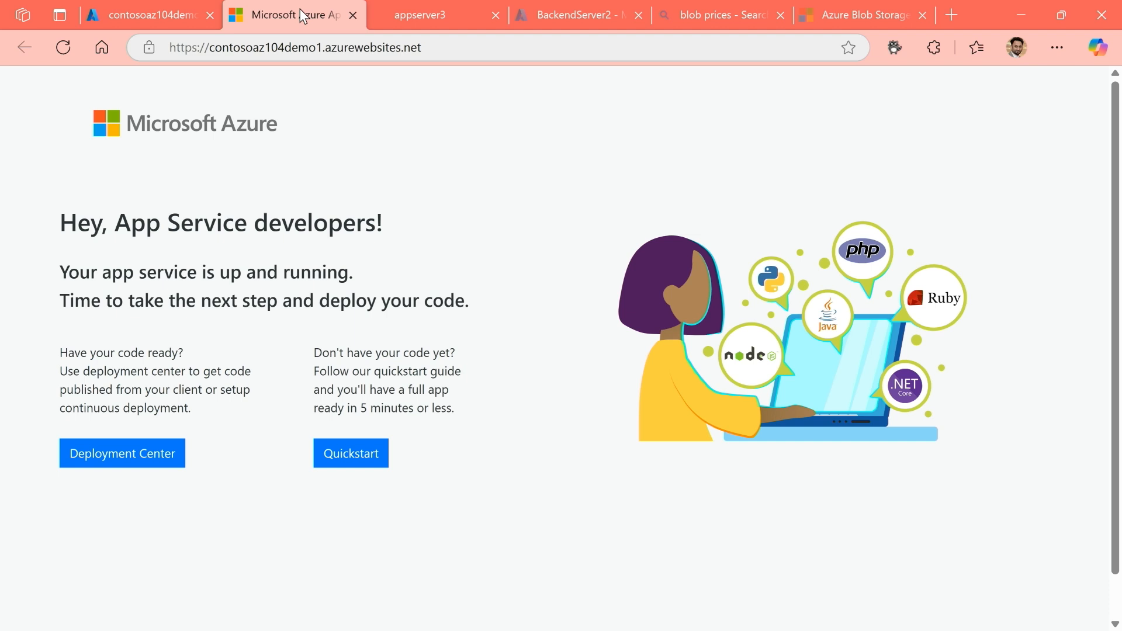
click(154, 15)
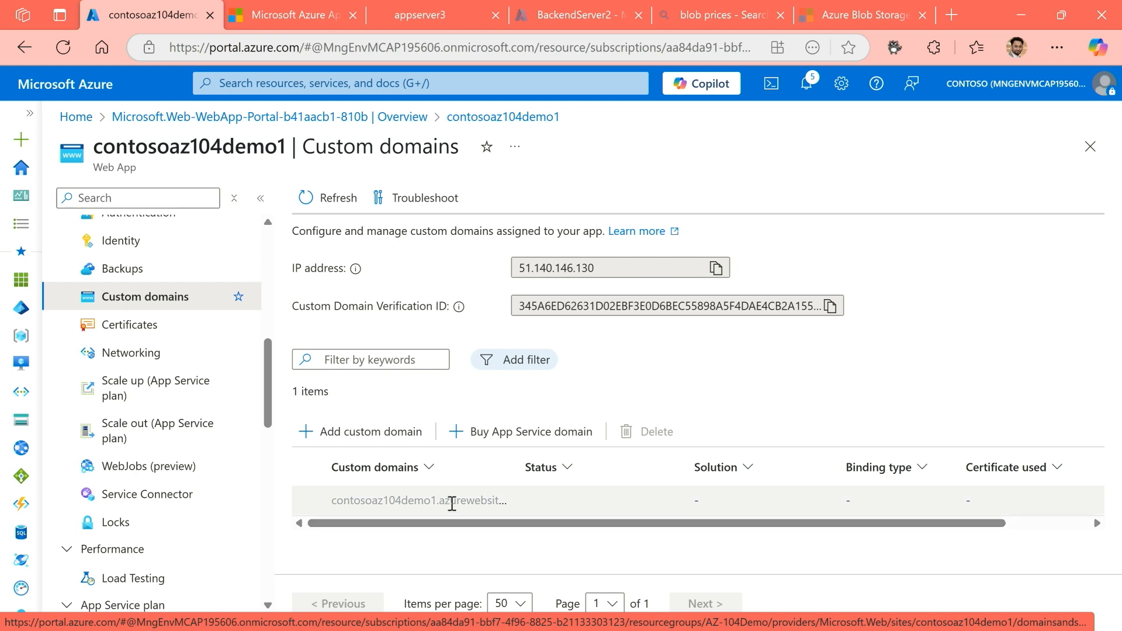
drag(437, 500, 522, 512)
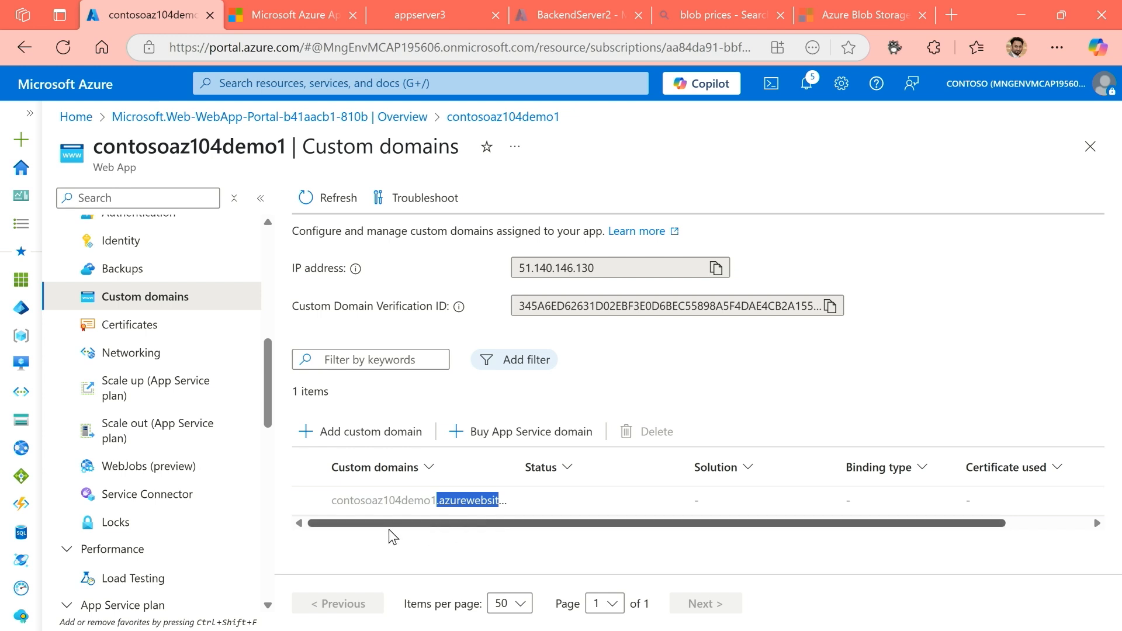
drag(336, 505, 433, 500)
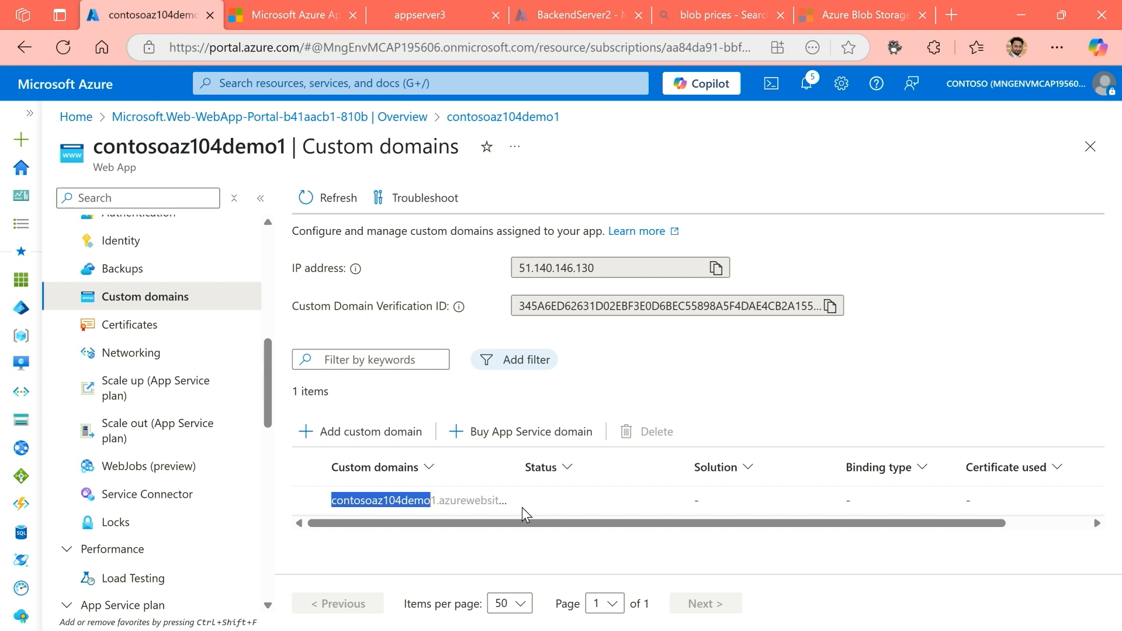
click(474, 541)
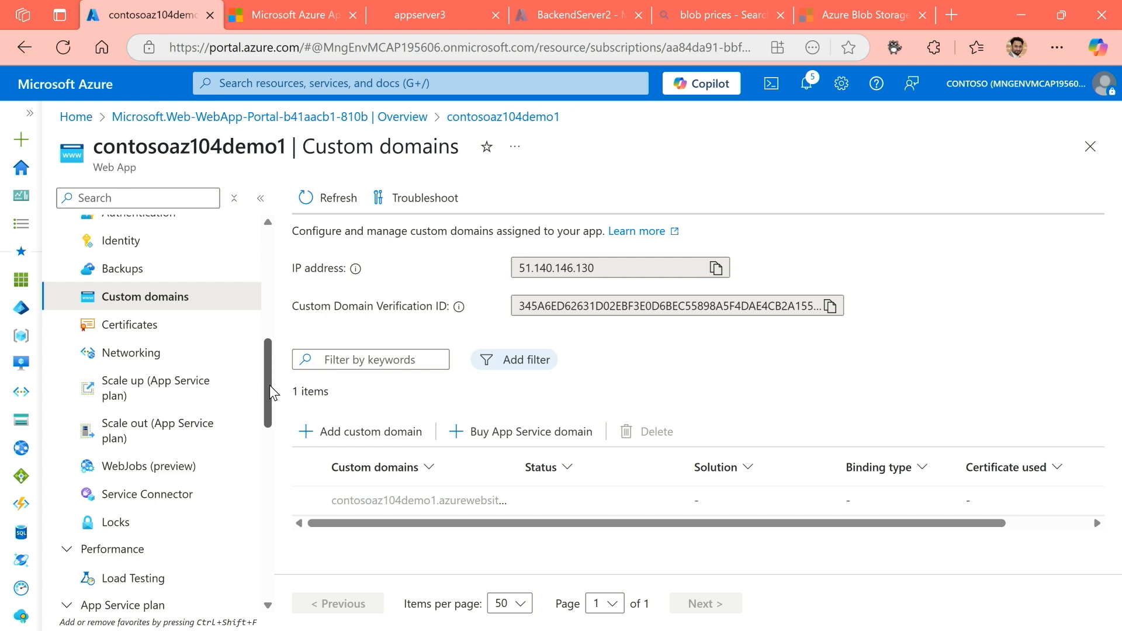
Start adding an identity provider in the web app's authentication settings and examine the available providers.
drag(270, 386, 274, 368)
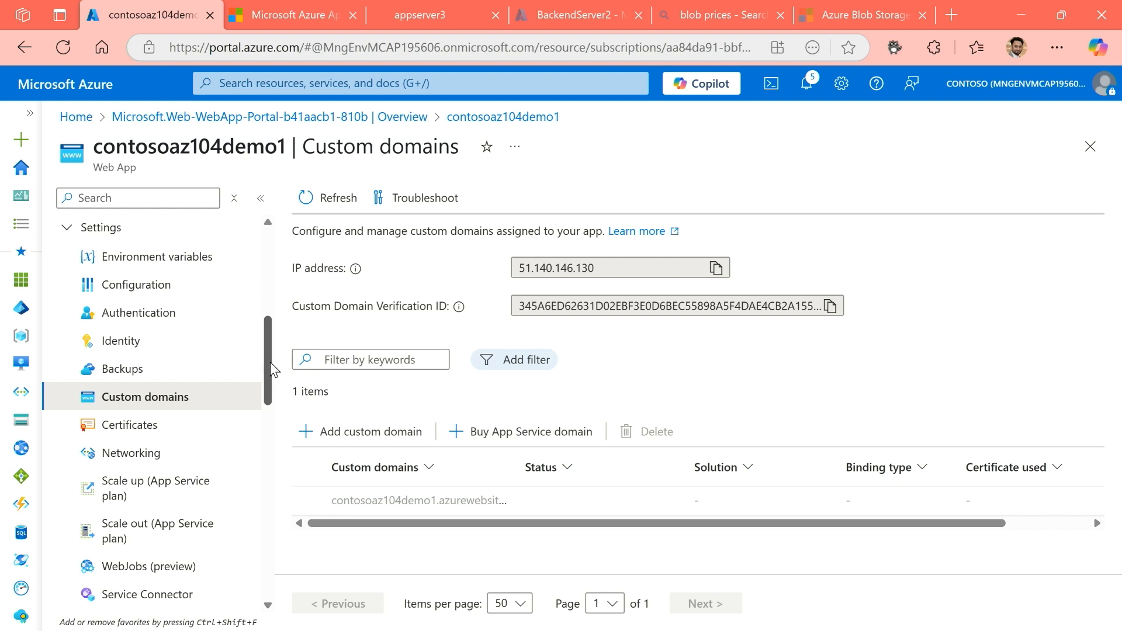
click(143, 321)
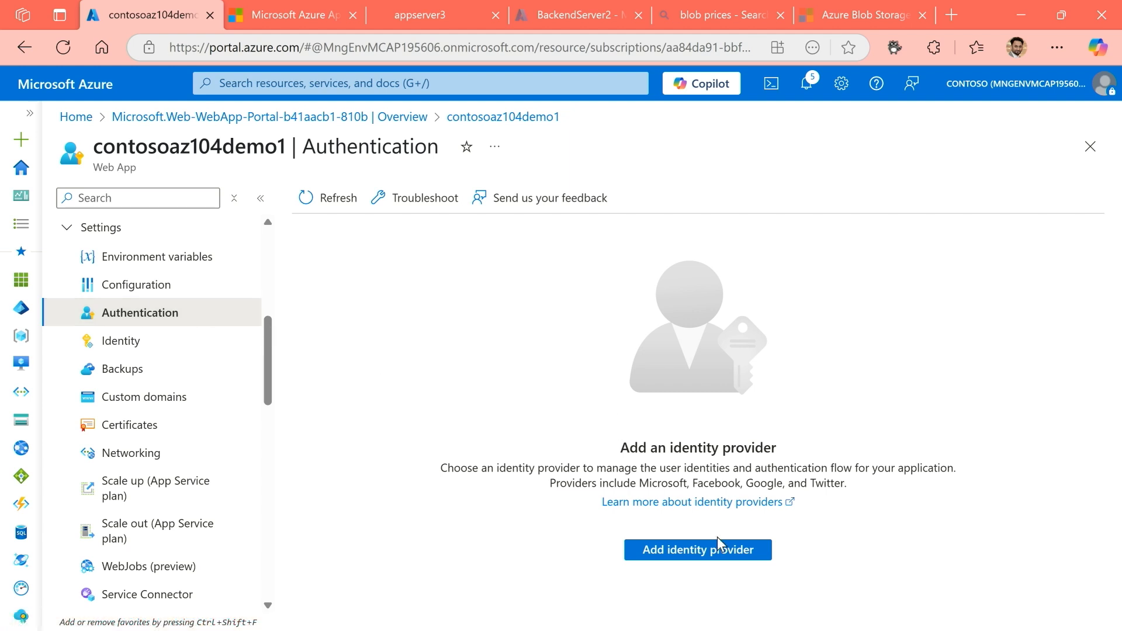
click(692, 558)
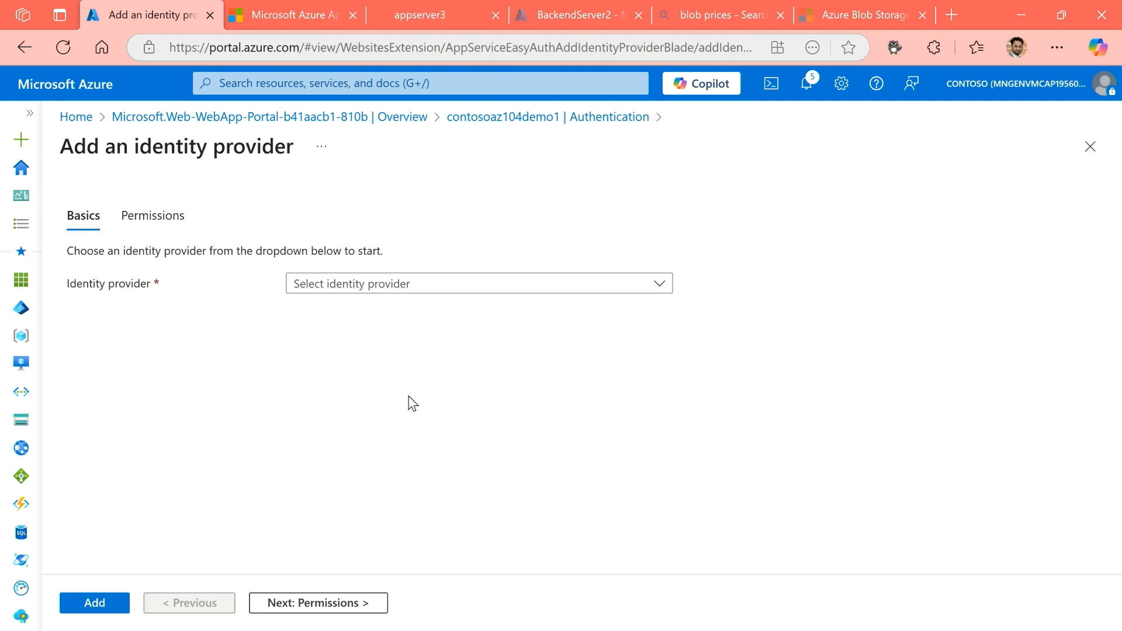
click(367, 286)
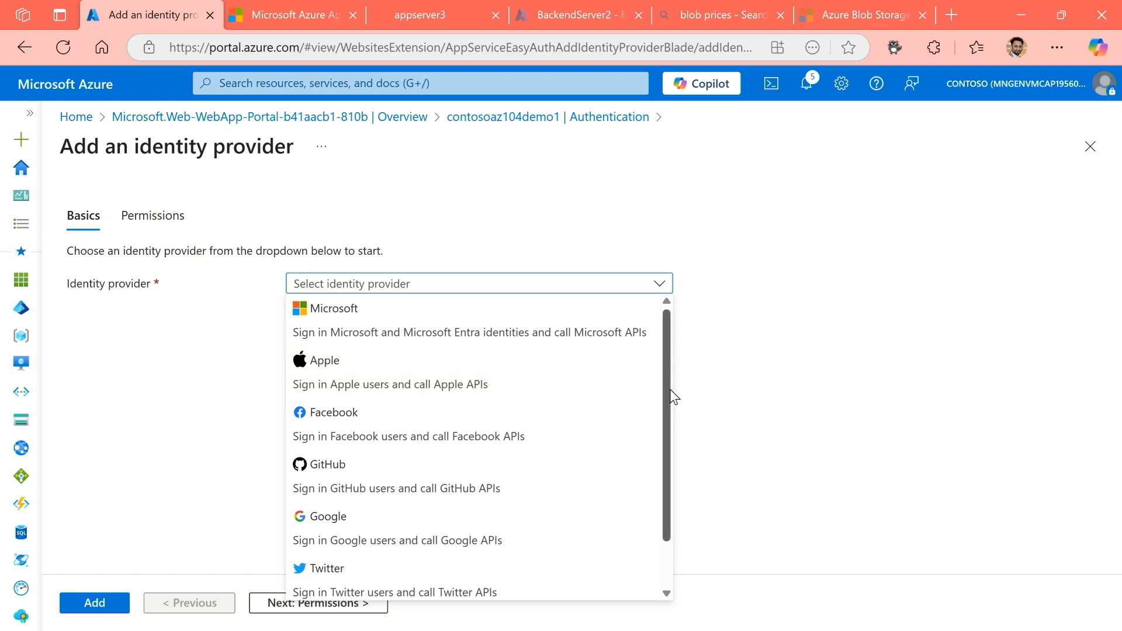
drag(669, 390, 667, 445)
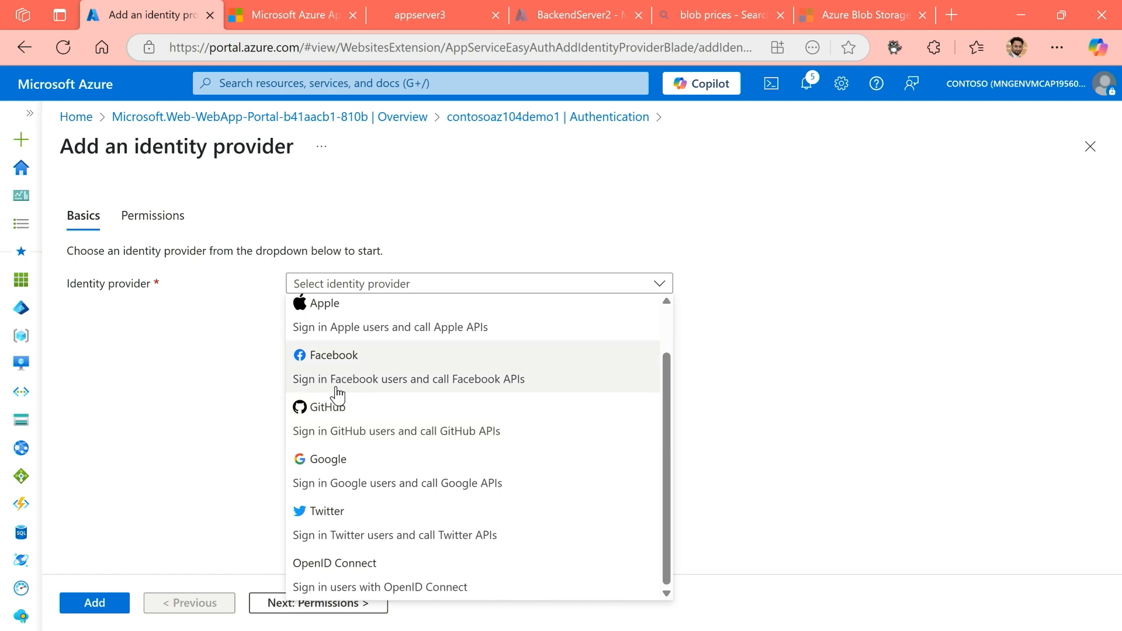
Choose Facebook as the identity provider, examine its registration and authentication settings, and discard the unsaved edits.
click(337, 365)
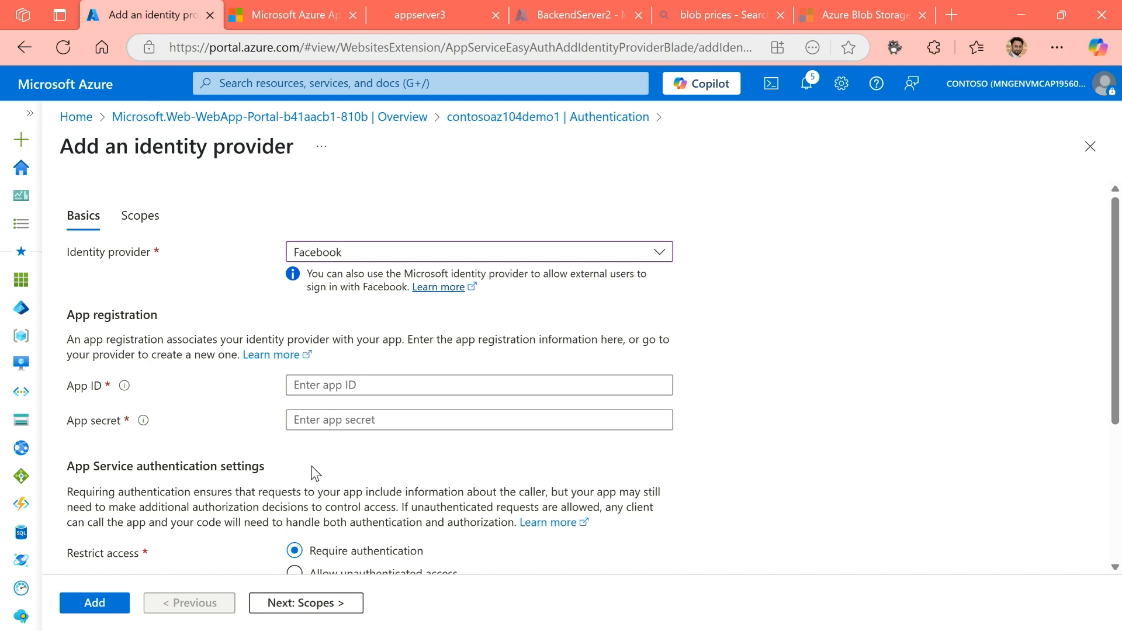
scroll(392, 470, down, 4)
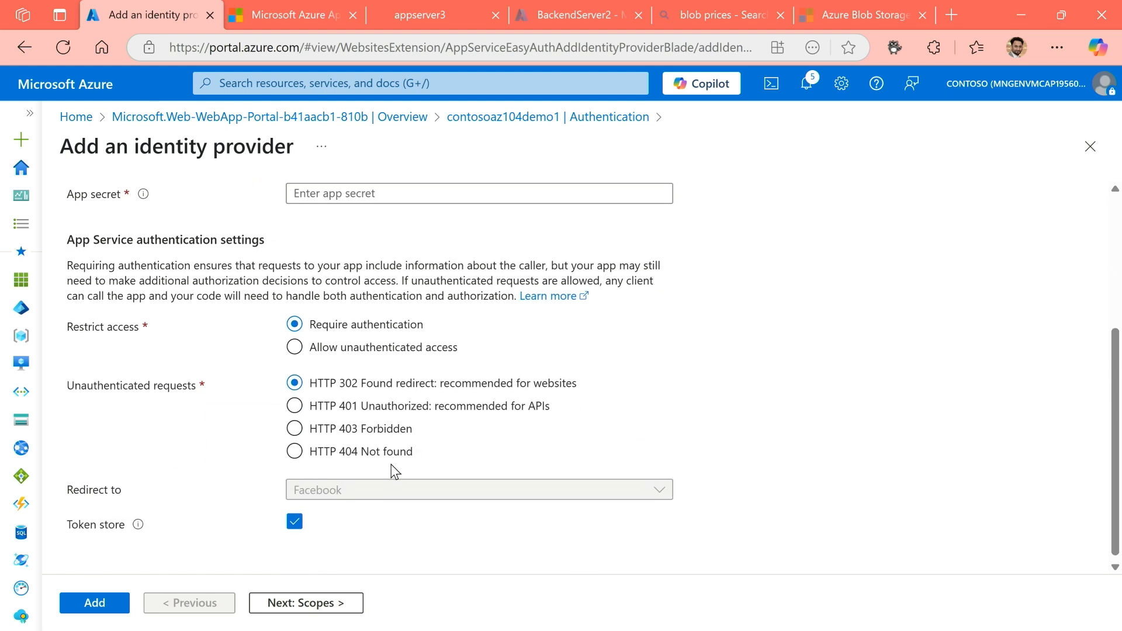
scroll(395, 470, up, 4)
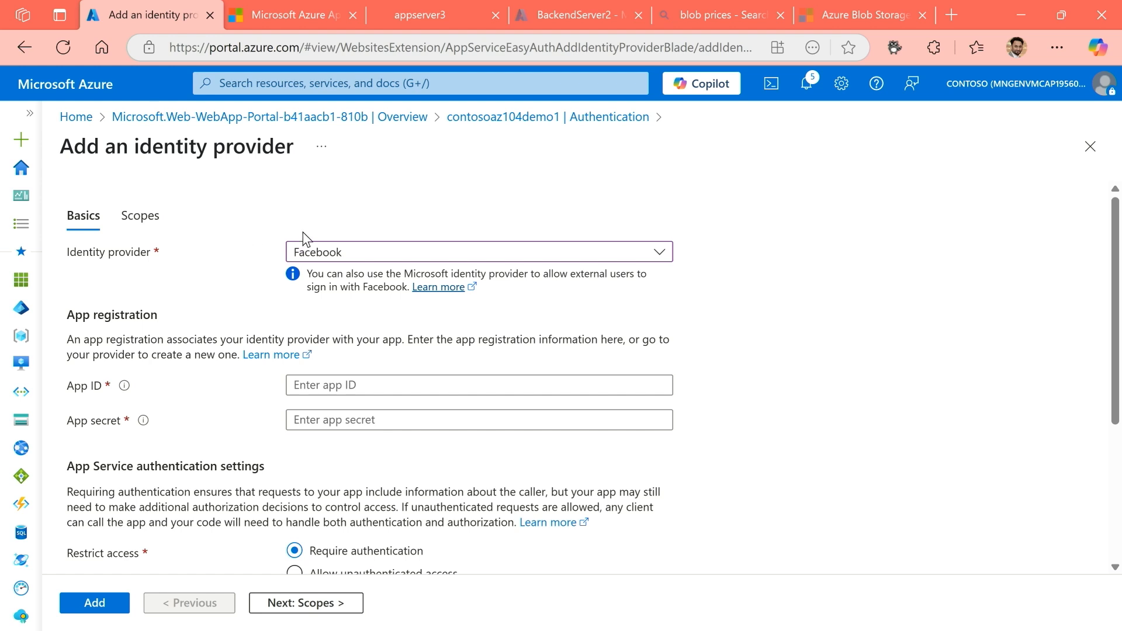
click(630, 120)
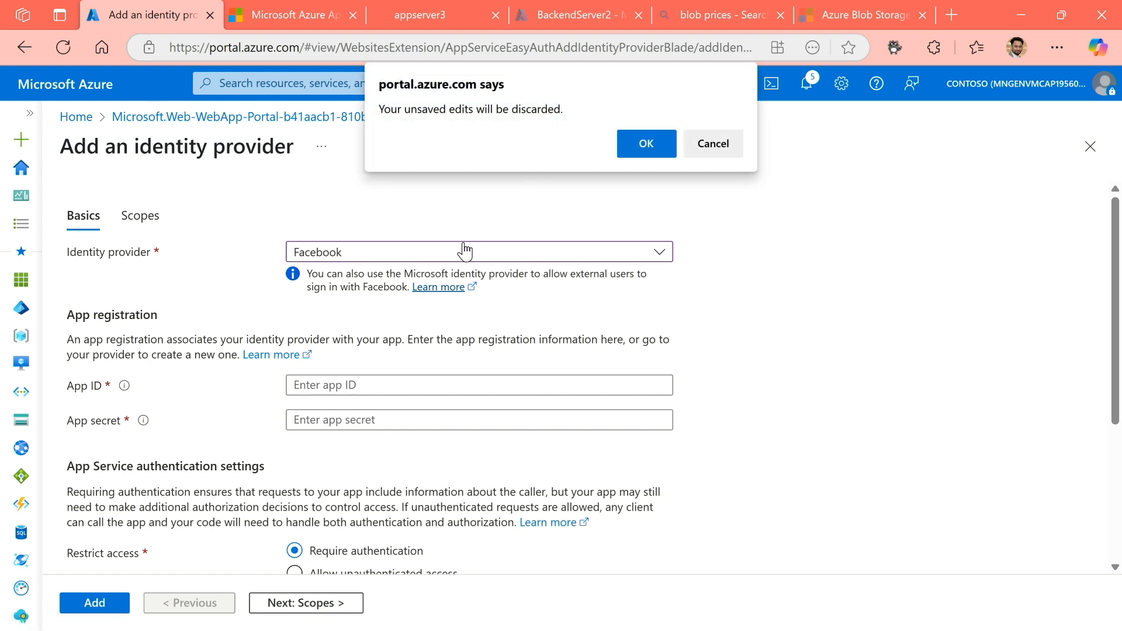
click(643, 146)
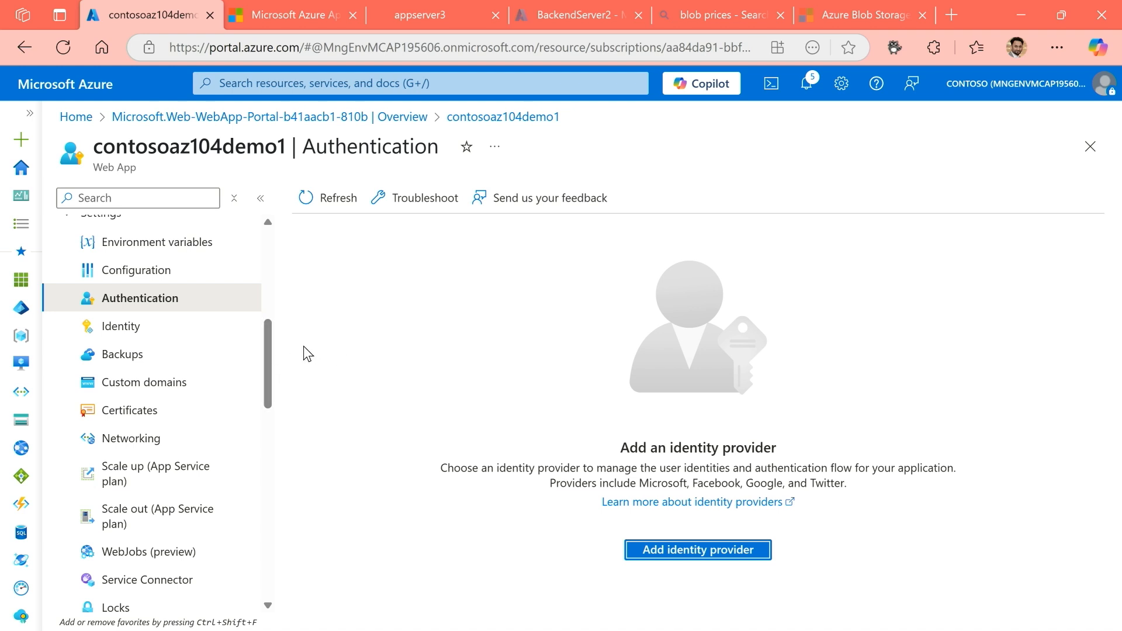
Open the deployment slots page of the contosoaz104demo1 web app.
scroll(274, 350, down, 1)
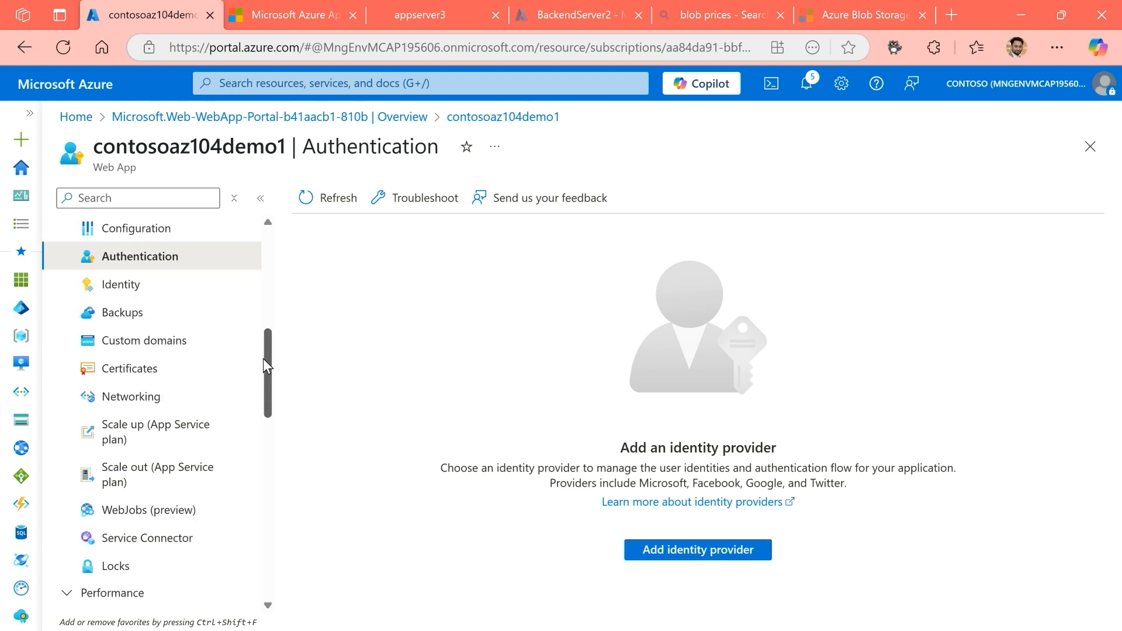
drag(270, 363, 272, 325)
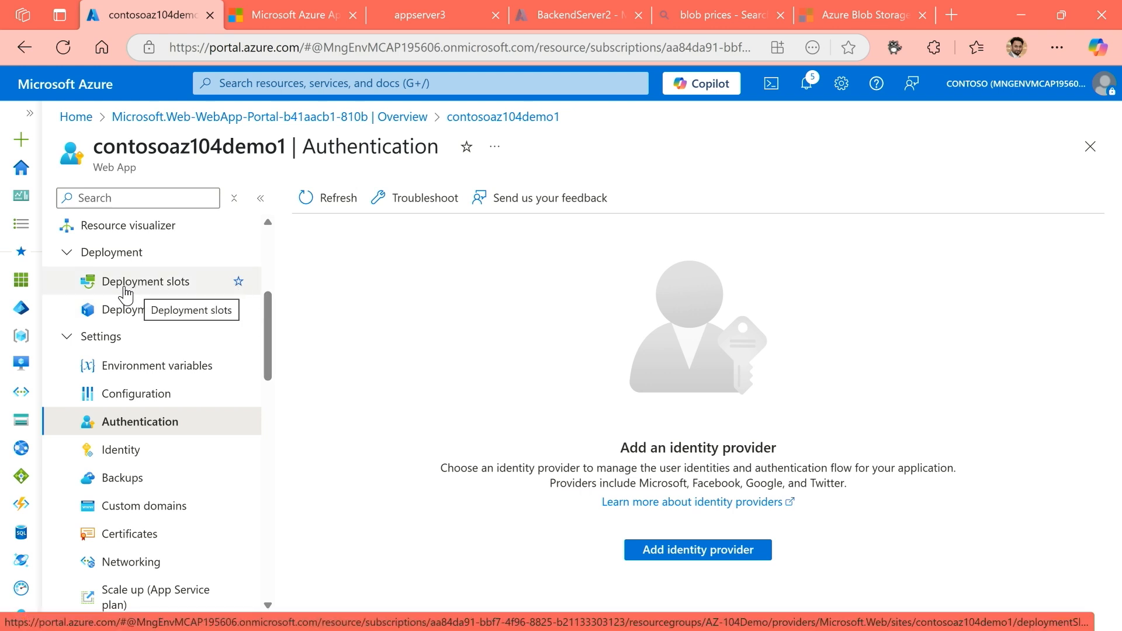
click(126, 295)
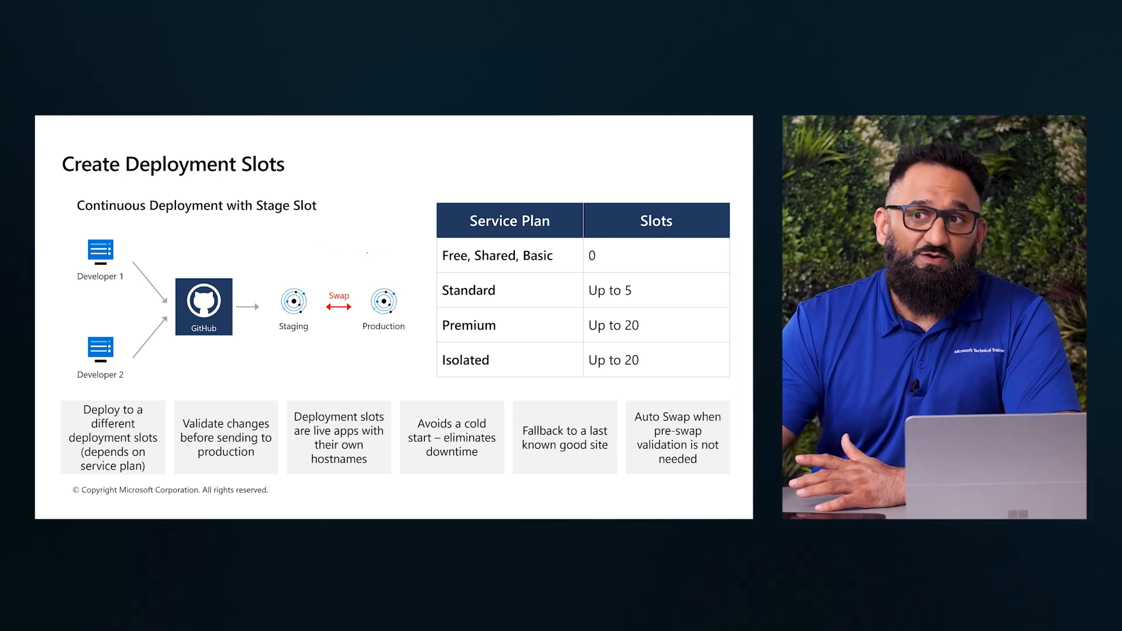
drag(381, 250, 381, 272)
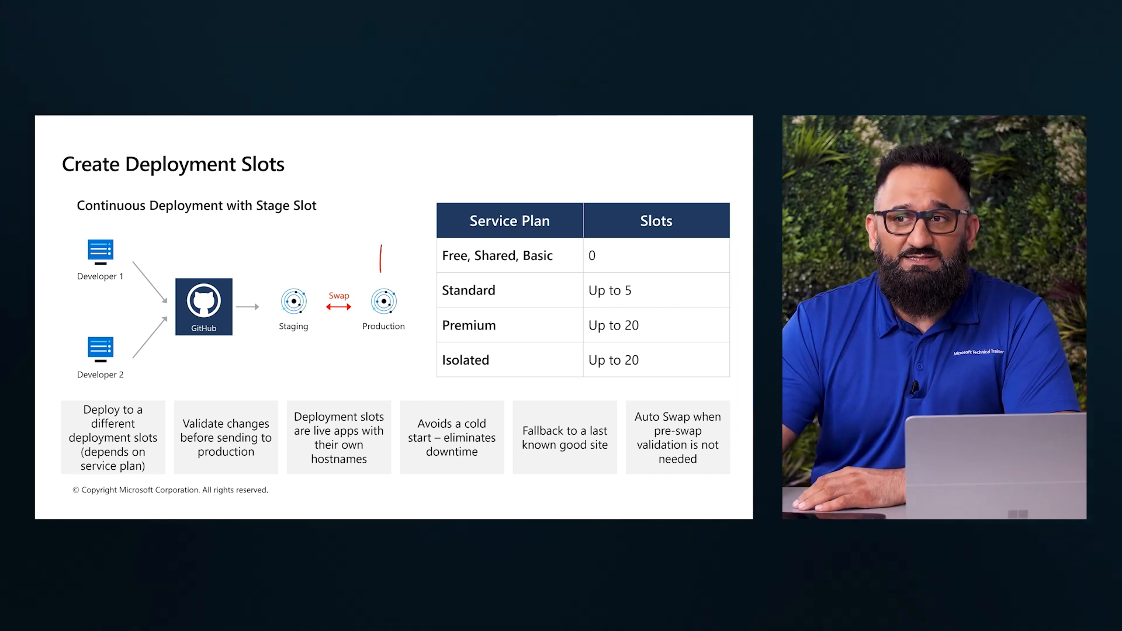
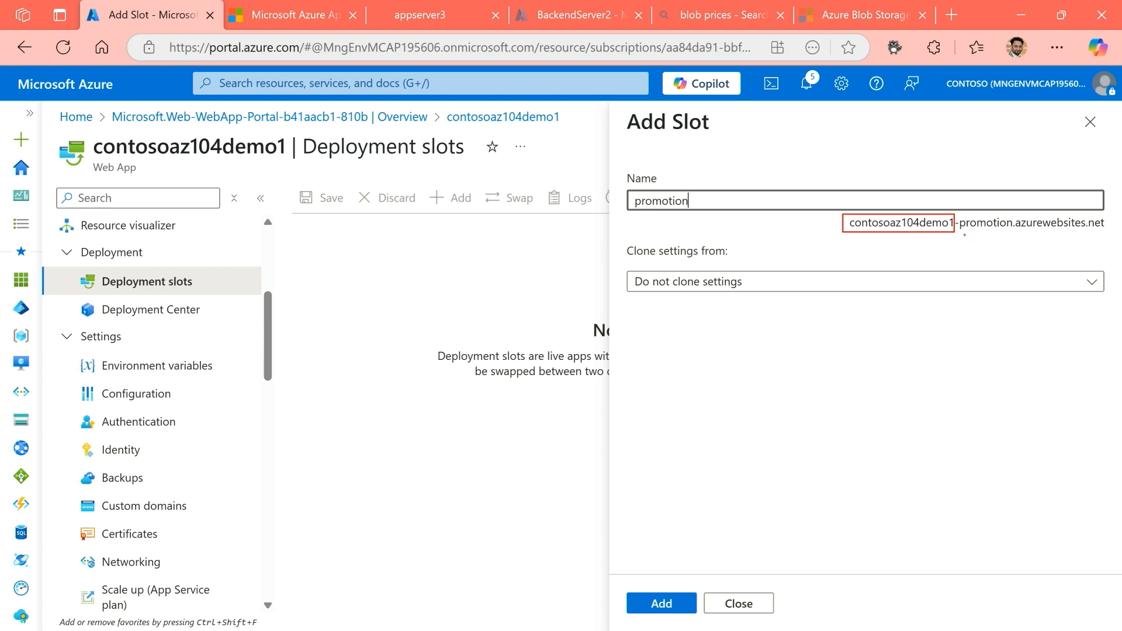
Add a deployment slot named promotion to the web app without cloning any settings.
drag(964, 234, 1081, 232)
drag(985, 240, 980, 290)
mouse_move(979, 258)
mouse_down()
mouse_move(935, 258)
mouse_move(931, 240)
mouse_up()
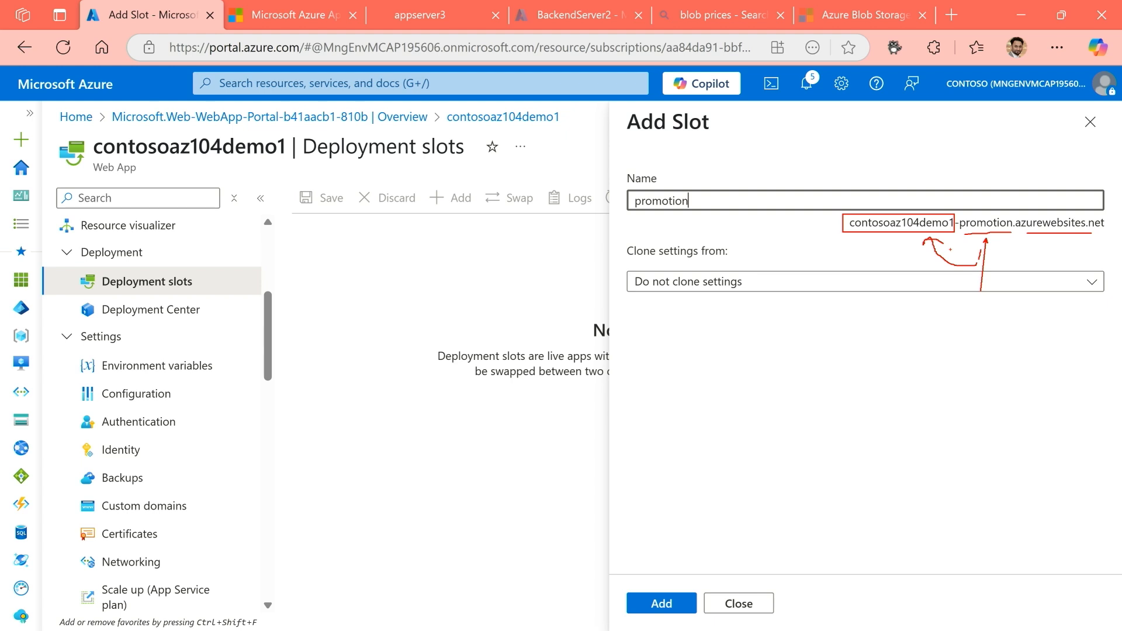
key(Escape)
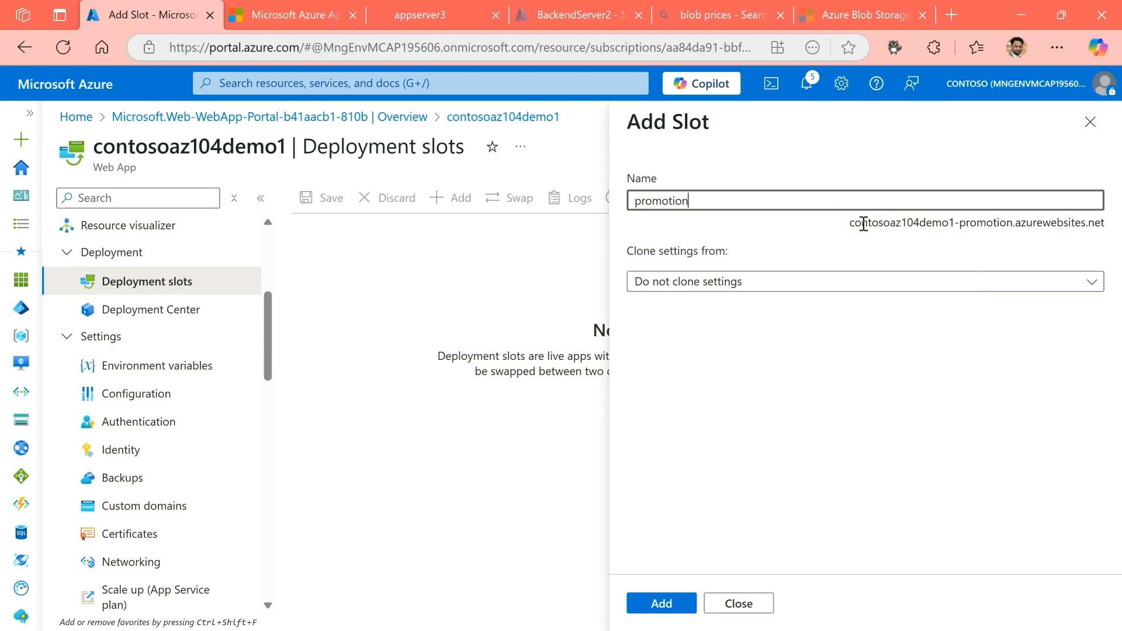
click(712, 285)
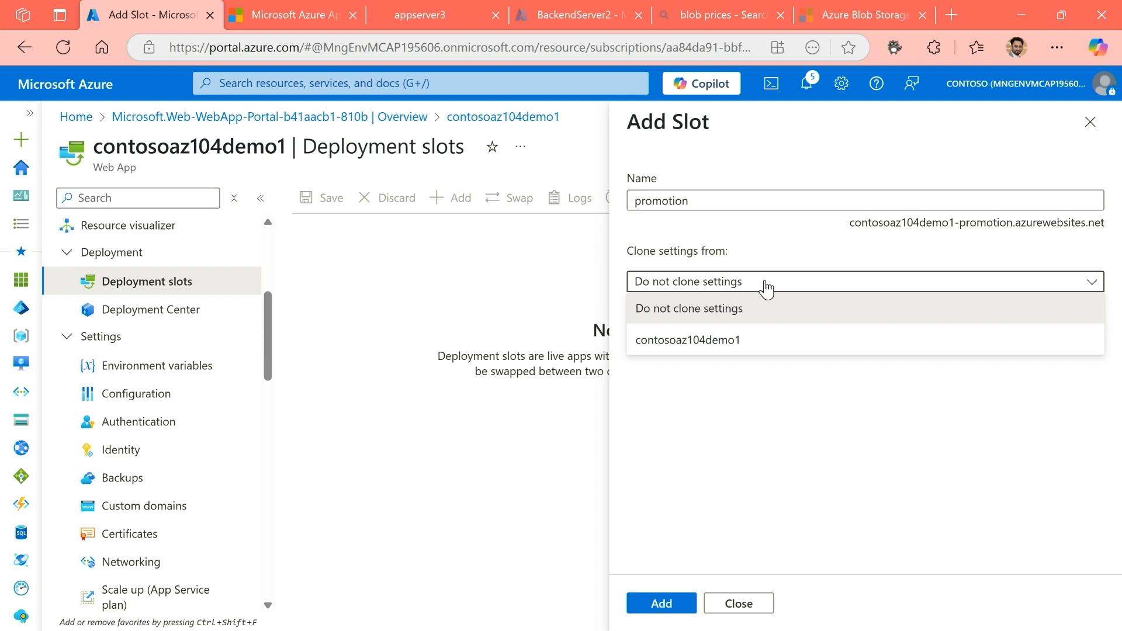
click(790, 258)
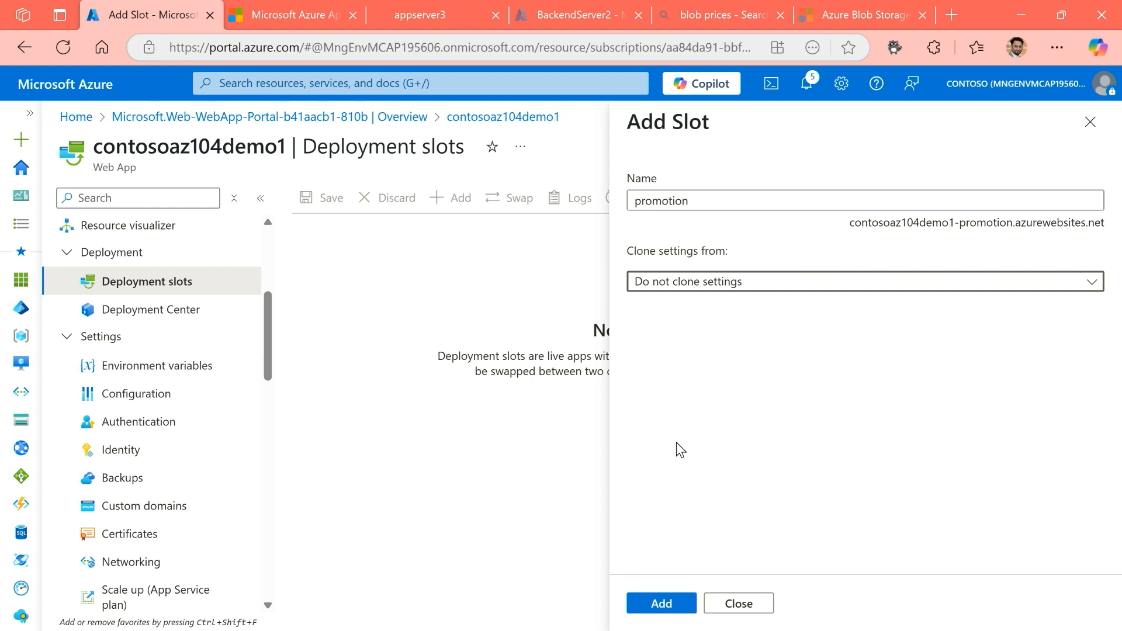
click(672, 605)
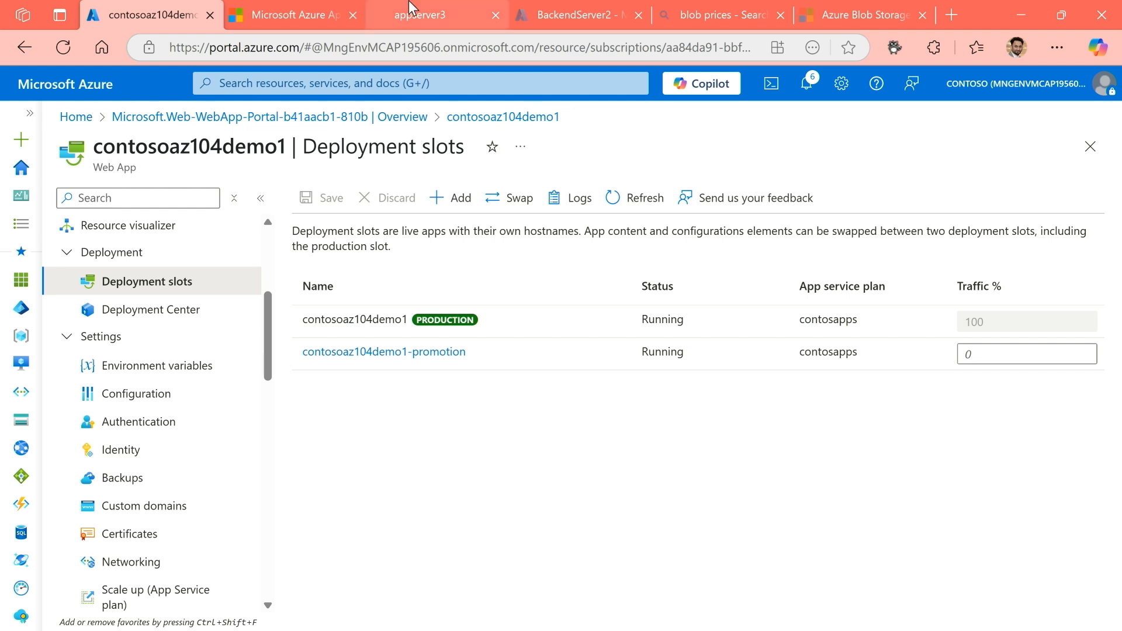
Close the browser pages for appserver3, blob prices, Azure Blob Storage and the App Service welcome site.
click(496, 15)
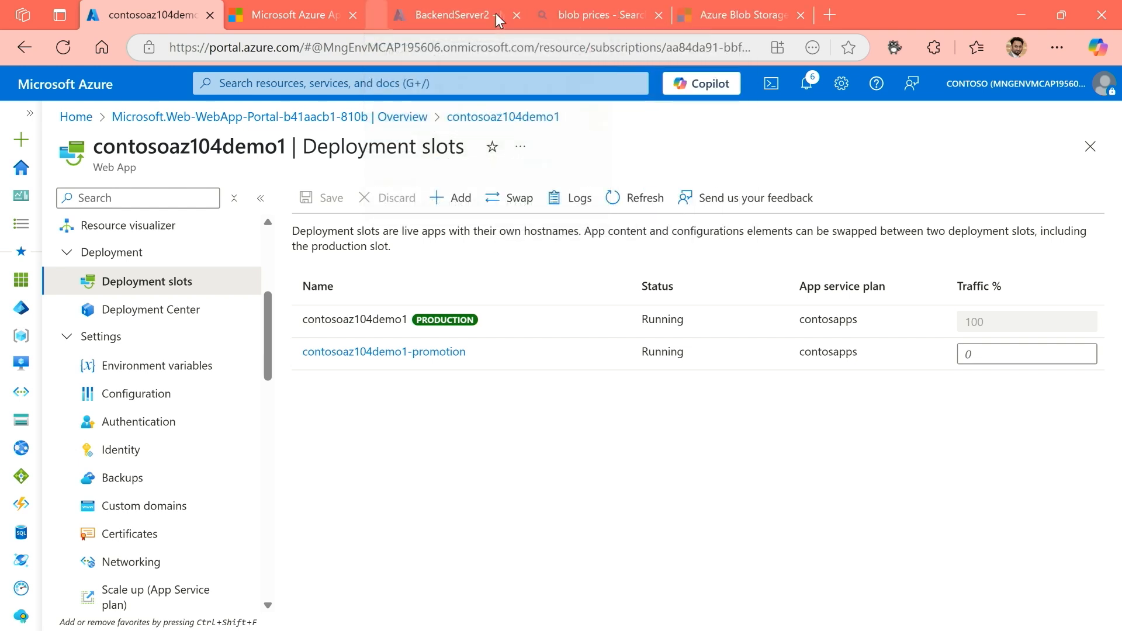
click(638, 15)
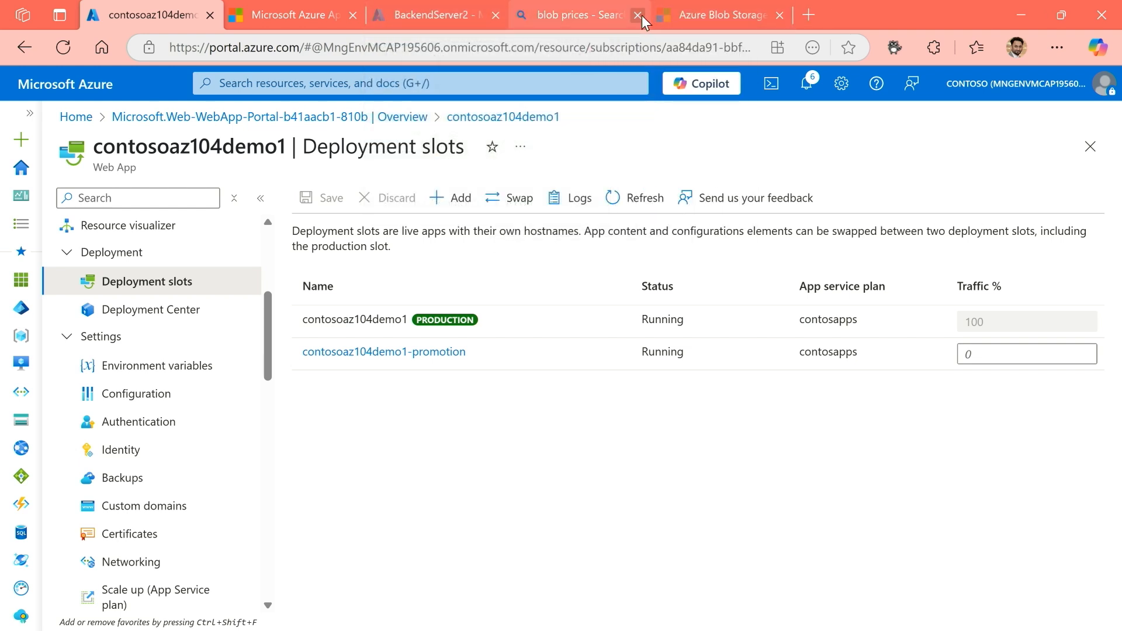
click(638, 15)
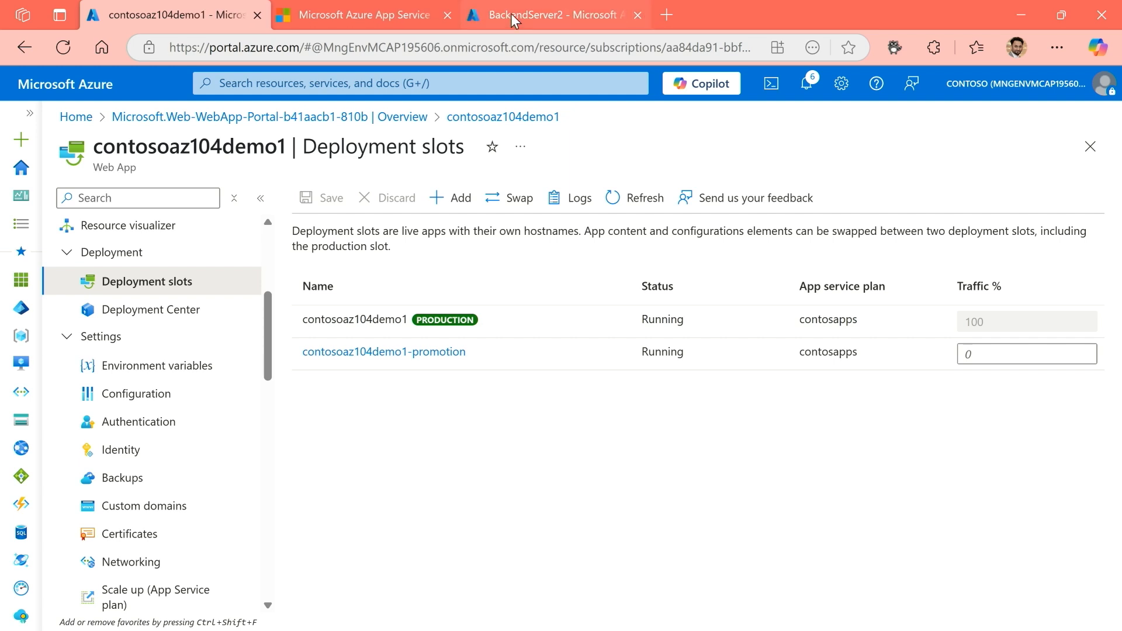
click(446, 14)
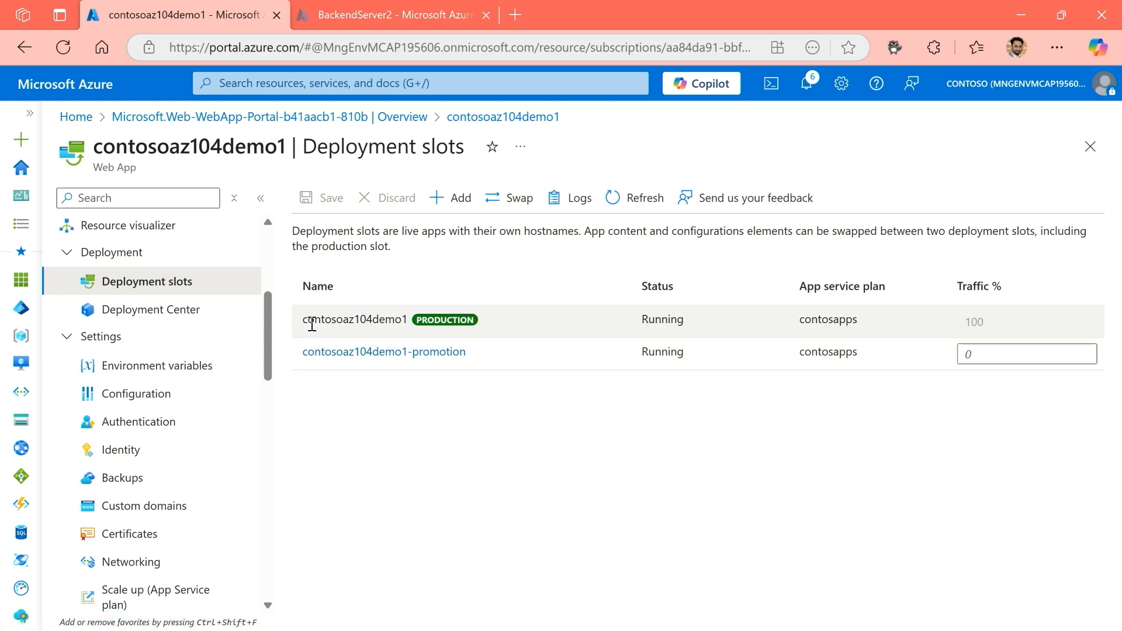
Try assigning 2% of the traffic to the contosoaz104demo1-promotion slot, and clear the value again.
drag(306, 323, 412, 322)
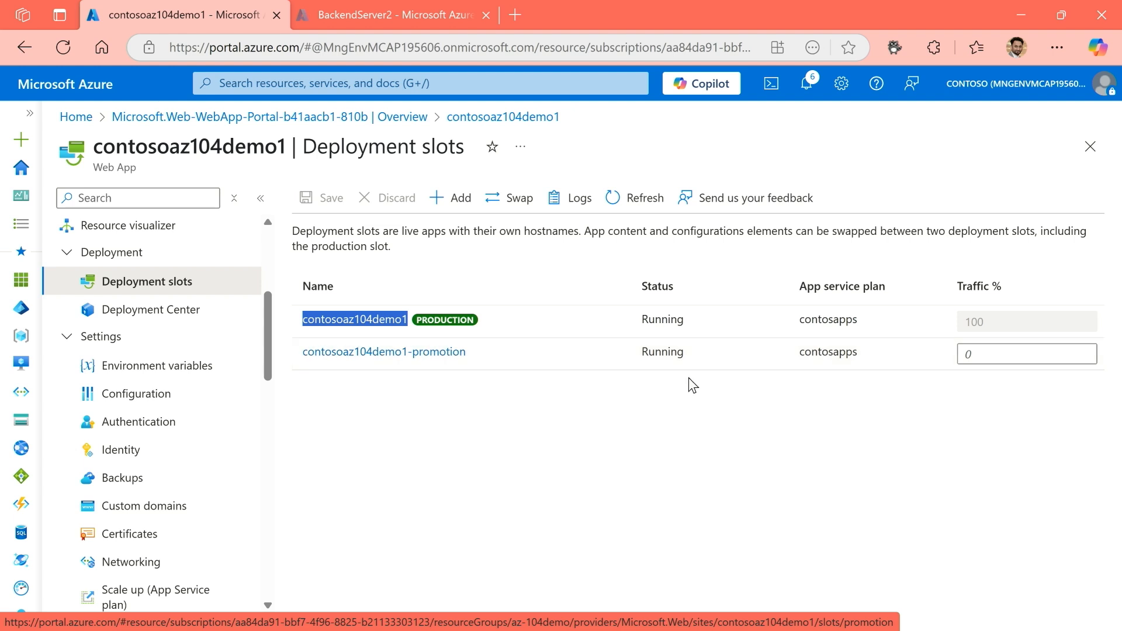
click(960, 353)
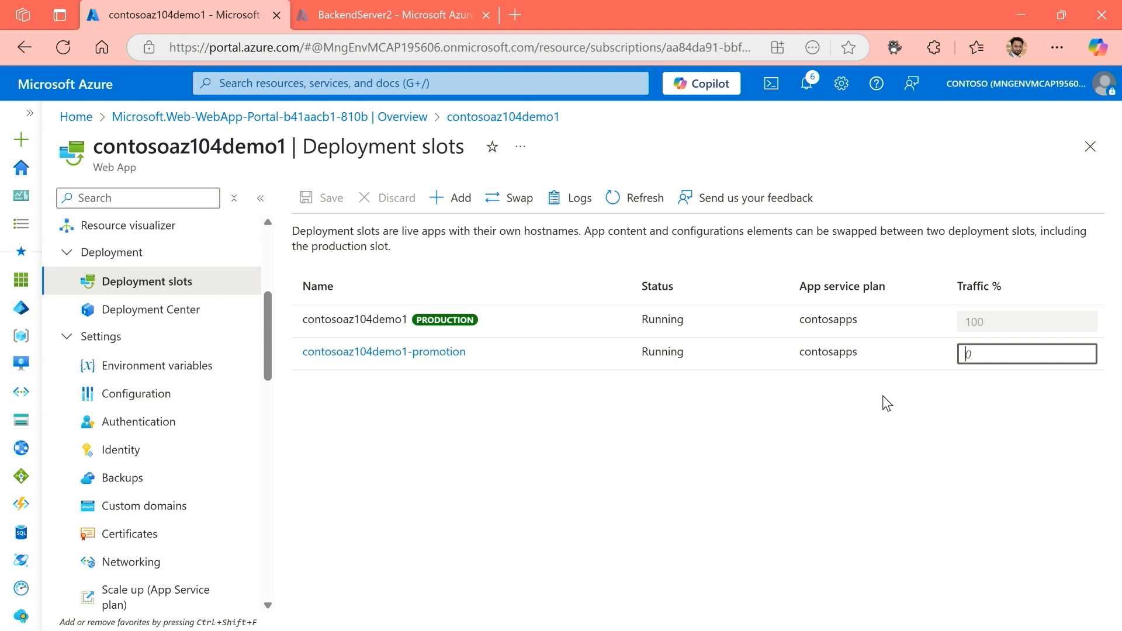
text(2)
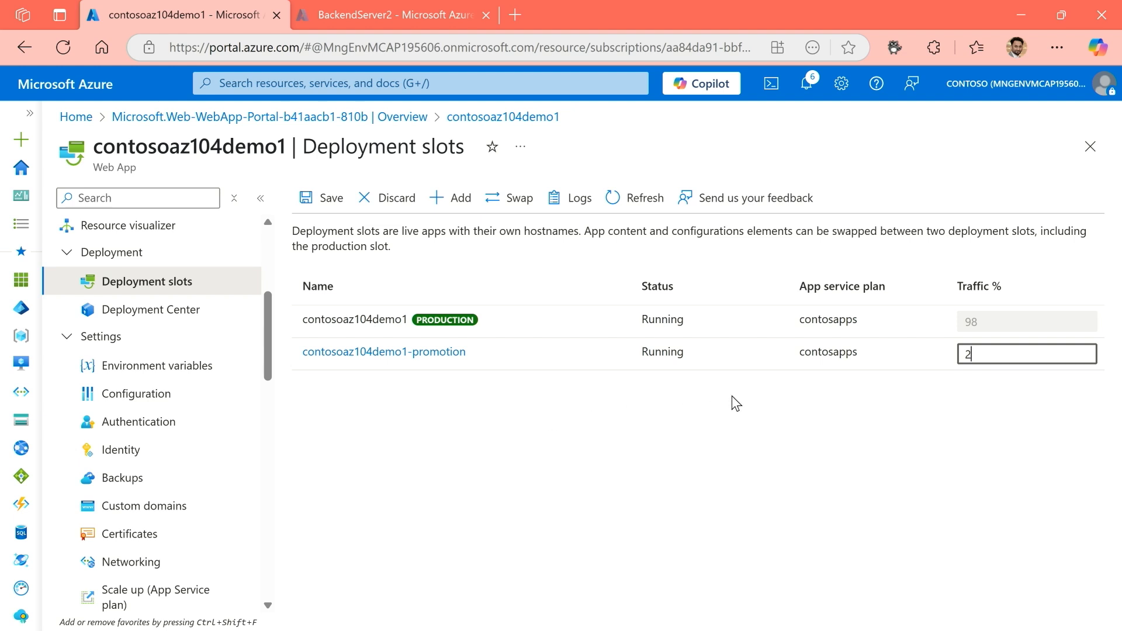
double_click(979, 353)
key(BackSpace)
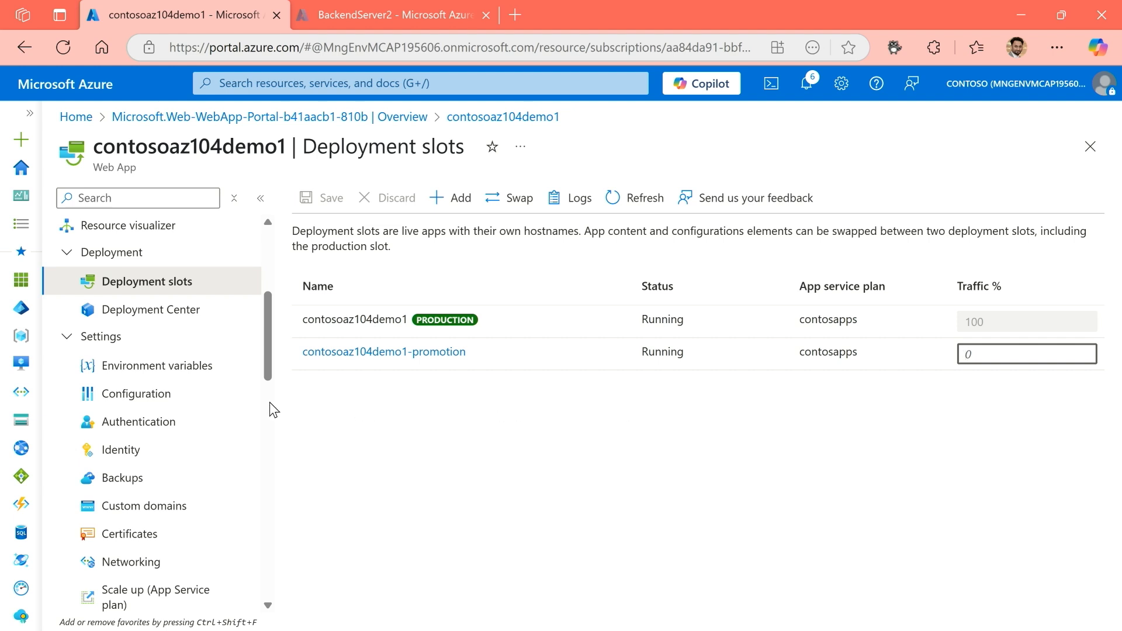
Return to the web app's overview and open the production site from its default domain.
scroll(269, 327, up, 3)
scroll(275, 300, up, 2)
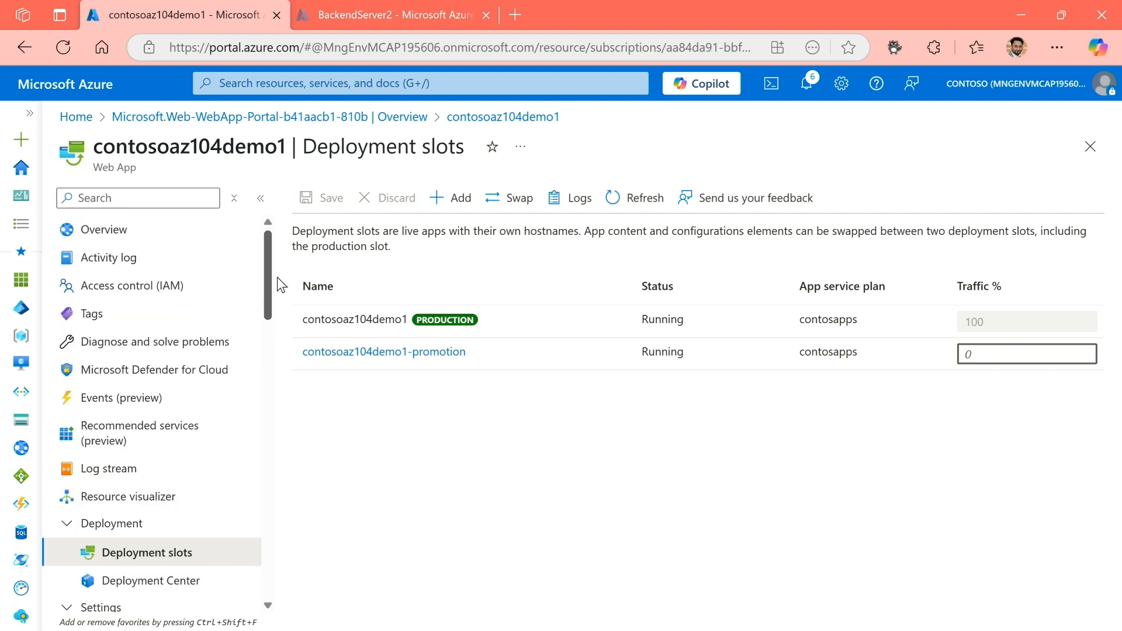
click(137, 240)
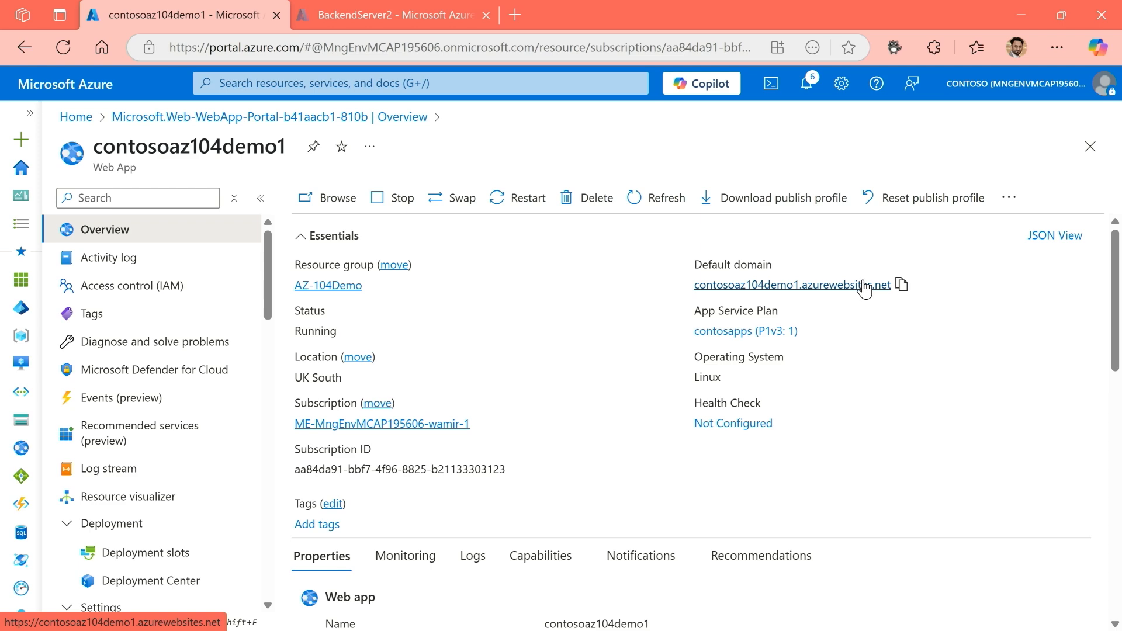
click(865, 286)
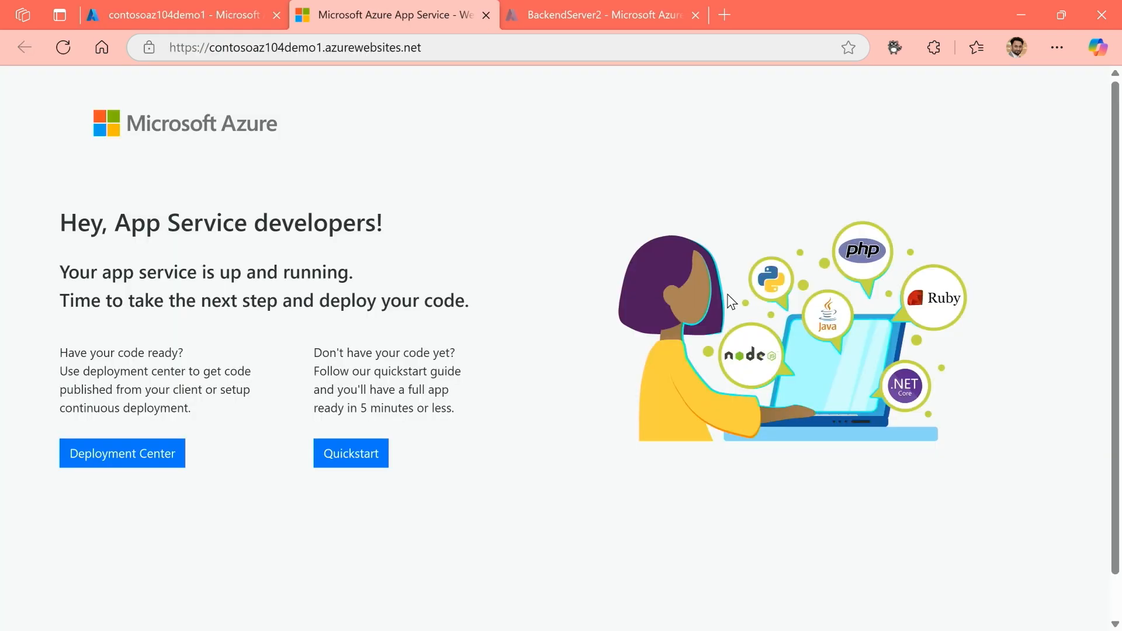
Open the contosoaz104demo1-promotion slot from the deployment slots list and launch its site from the default domain.
click(177, 13)
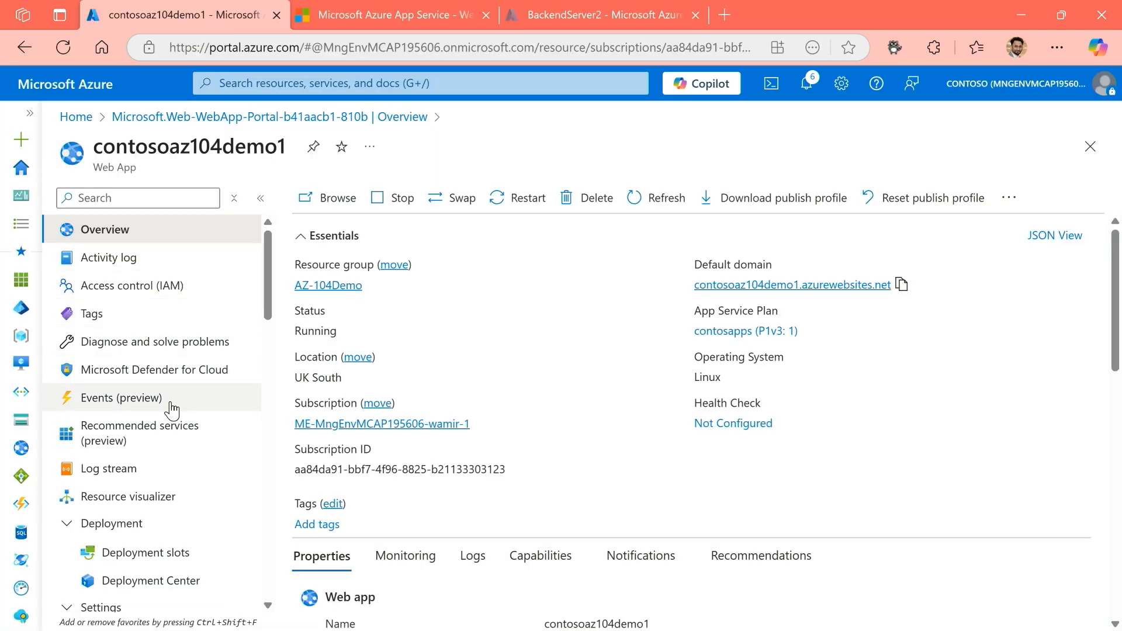
click(166, 552)
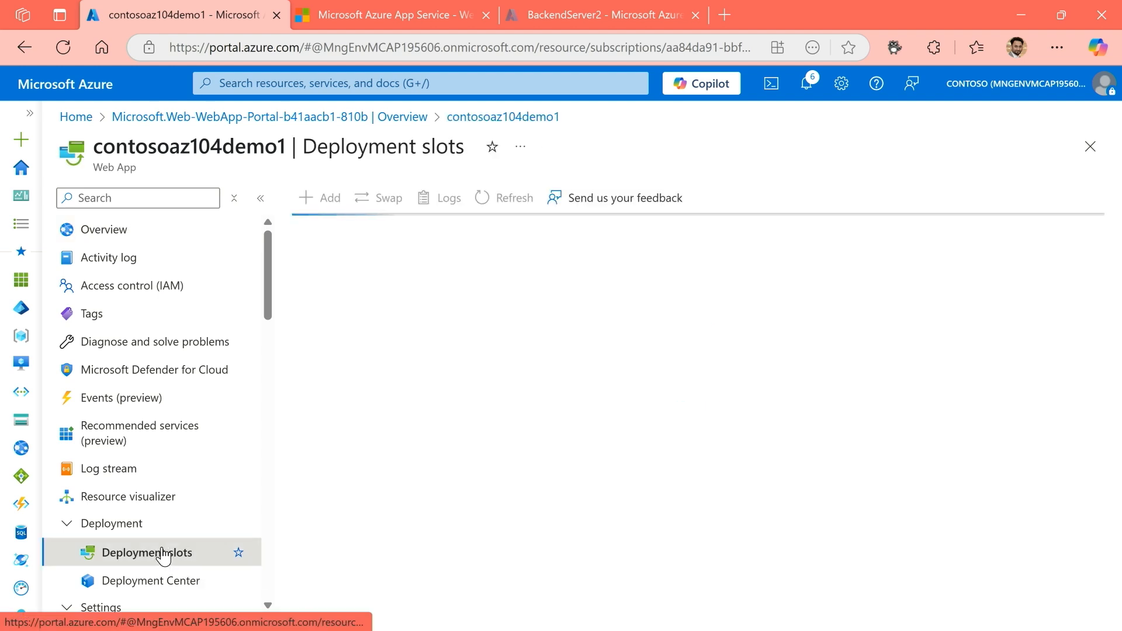
click(407, 354)
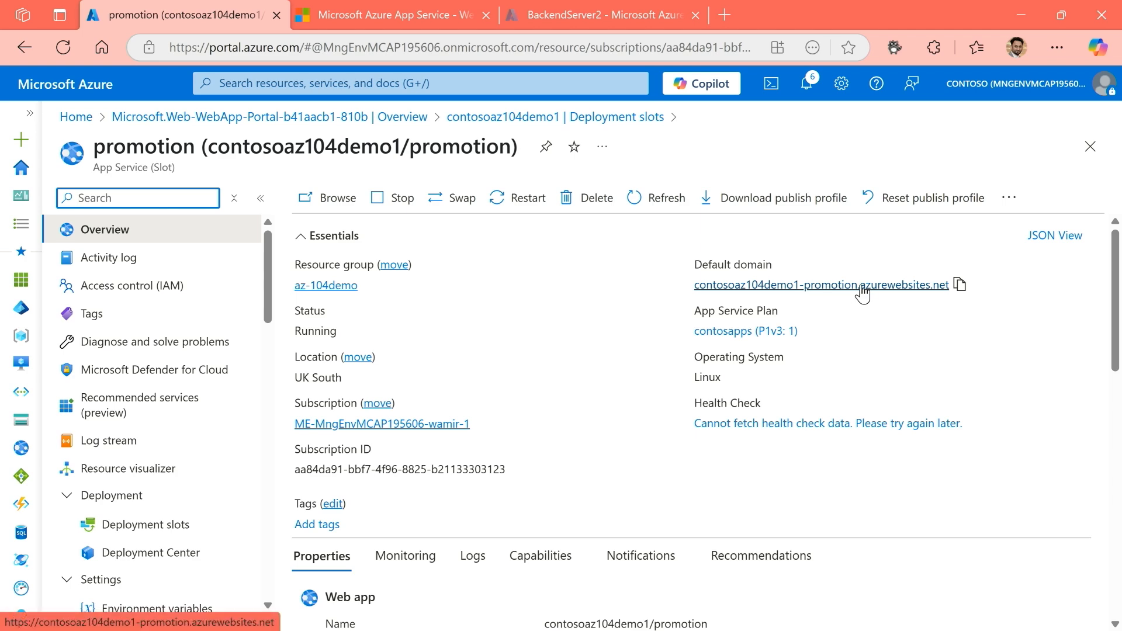
click(861, 285)
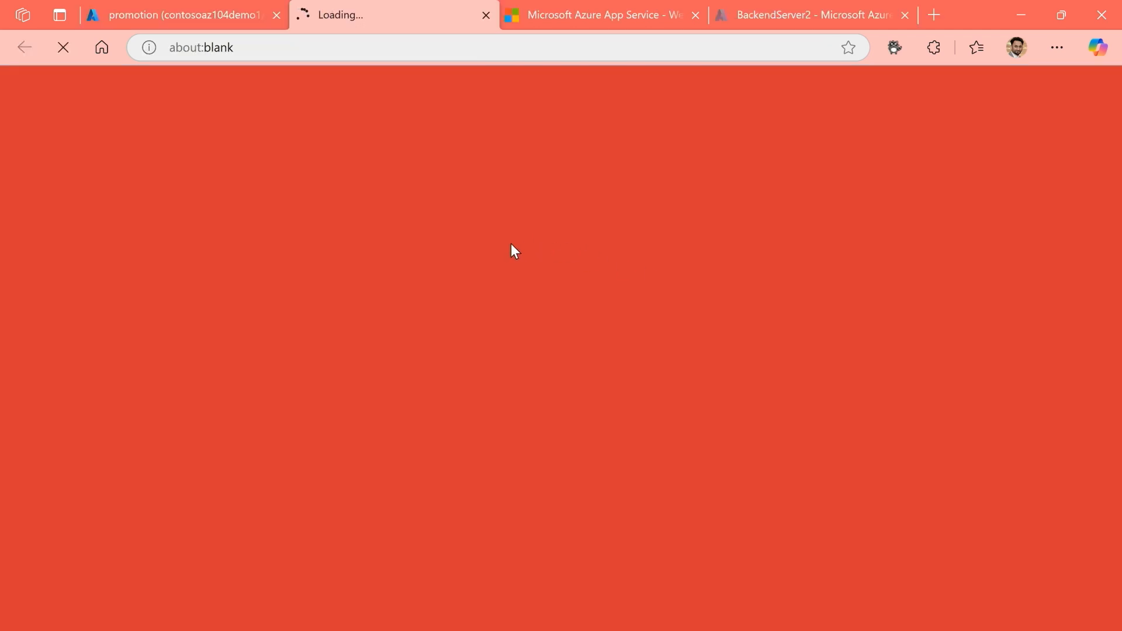
Place the production site's page before the promotion slot's page and compare the two sites' content and addresses.
drag(576, 21, 409, 21)
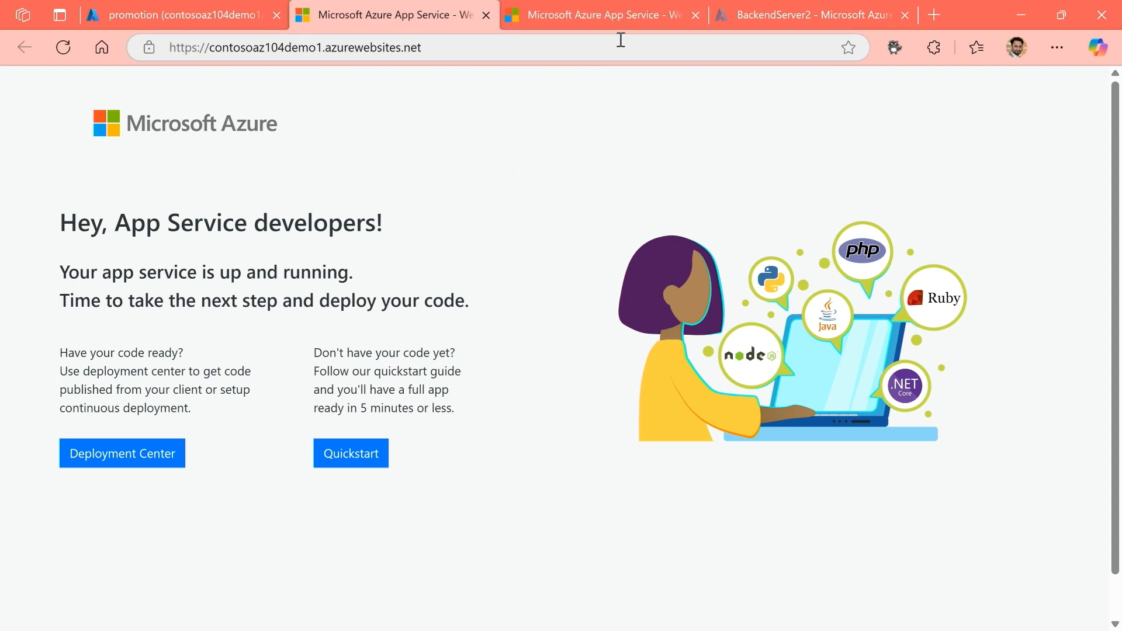
click(615, 17)
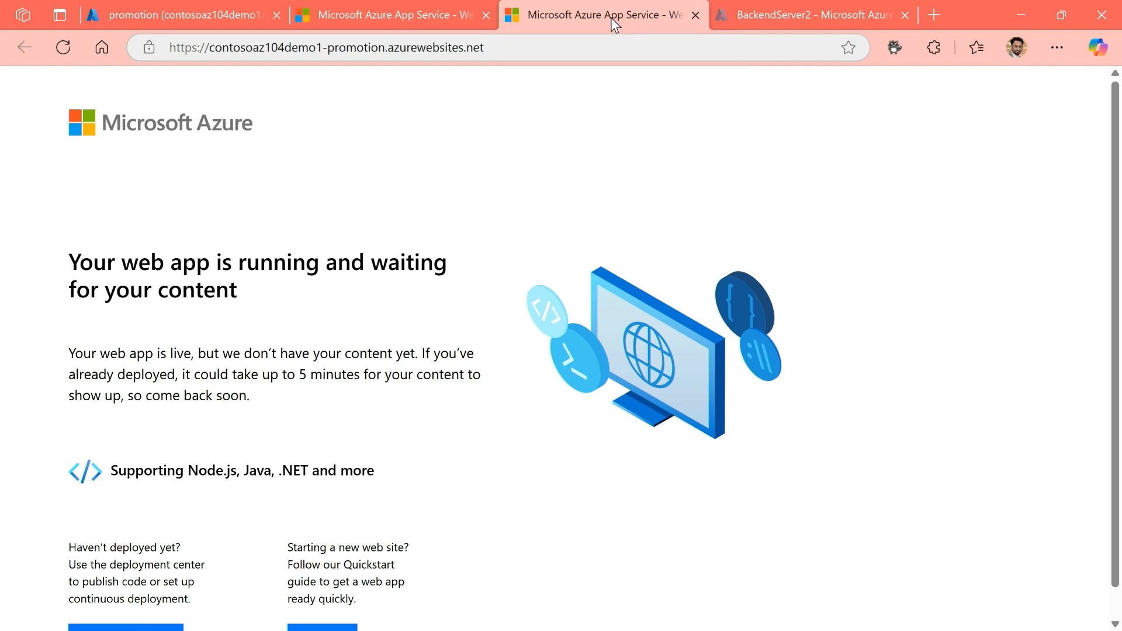
click(430, 8)
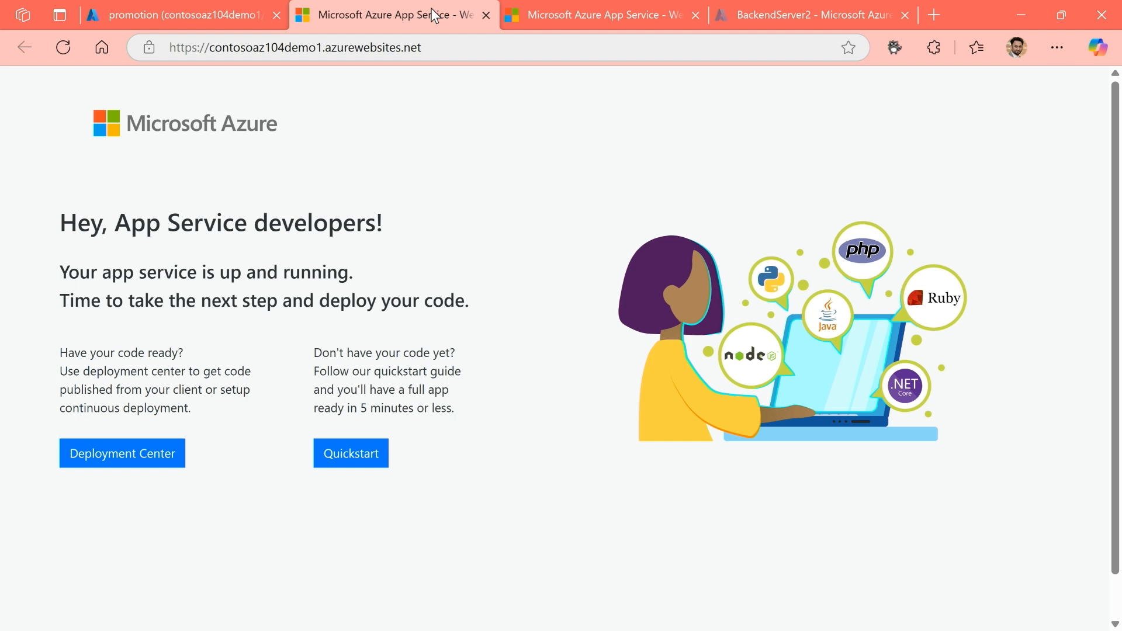
click(584, 15)
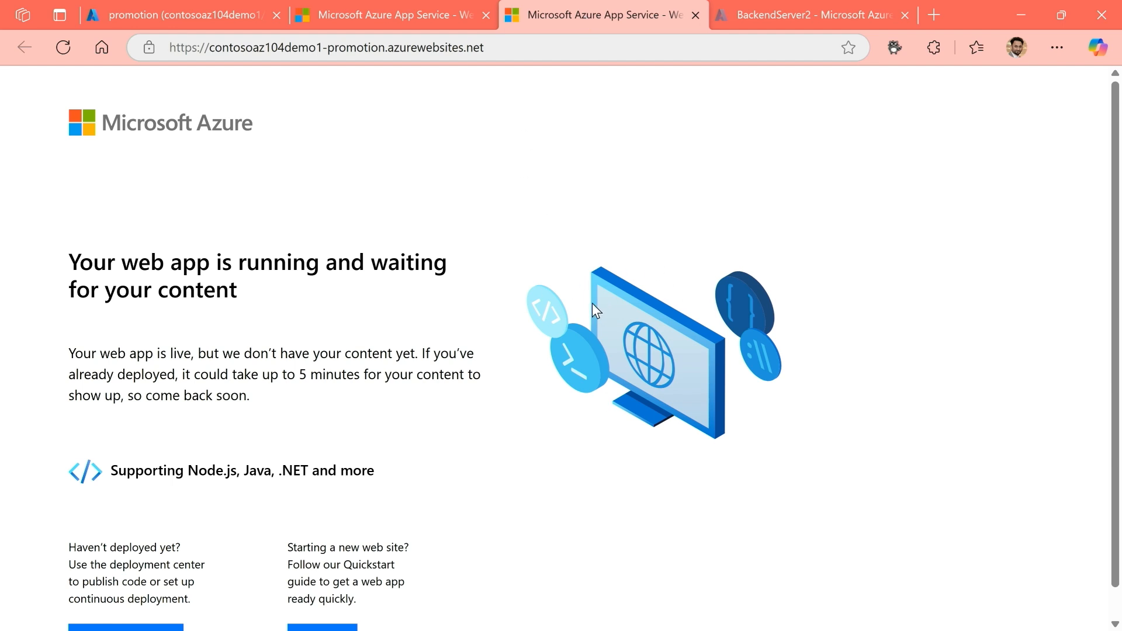
click(339, 15)
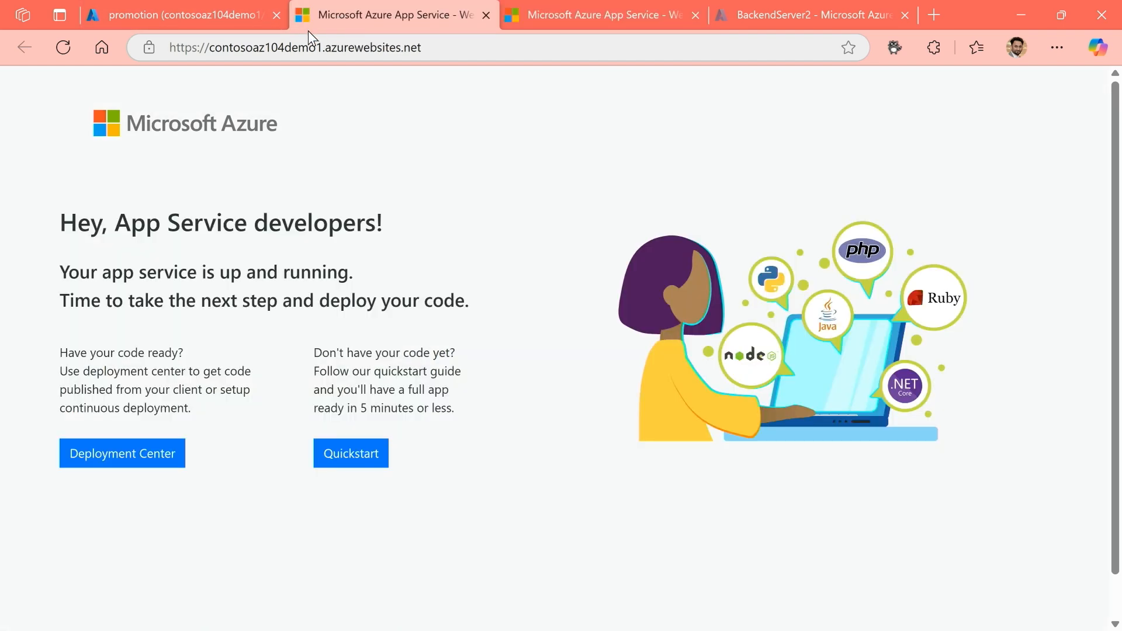
click(560, 17)
drag(327, 46, 389, 52)
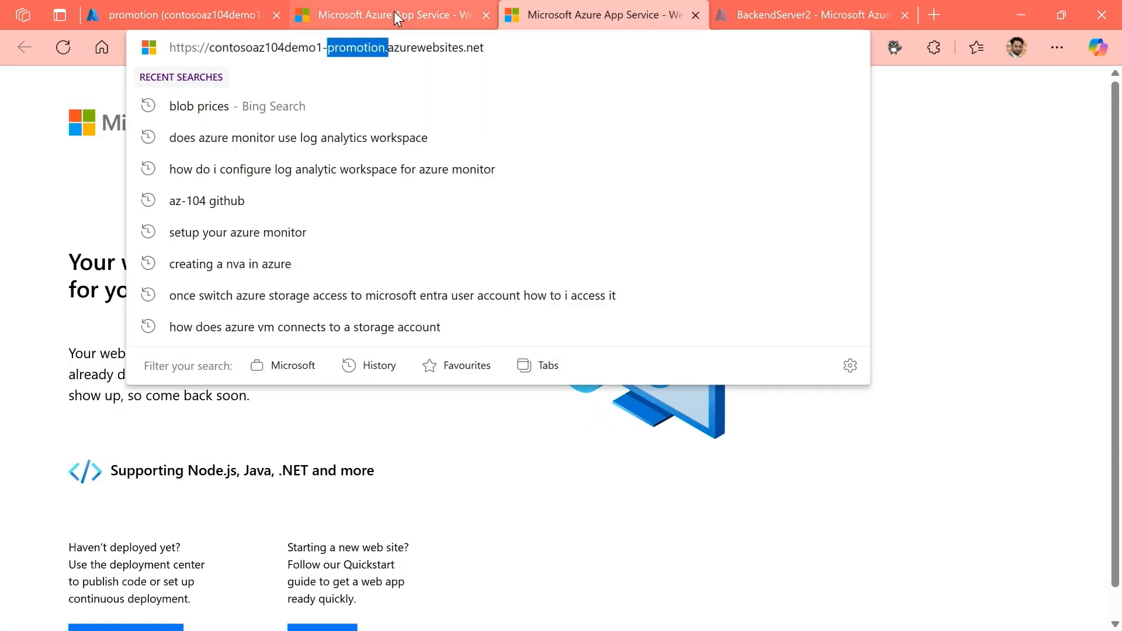
click(394, 11)
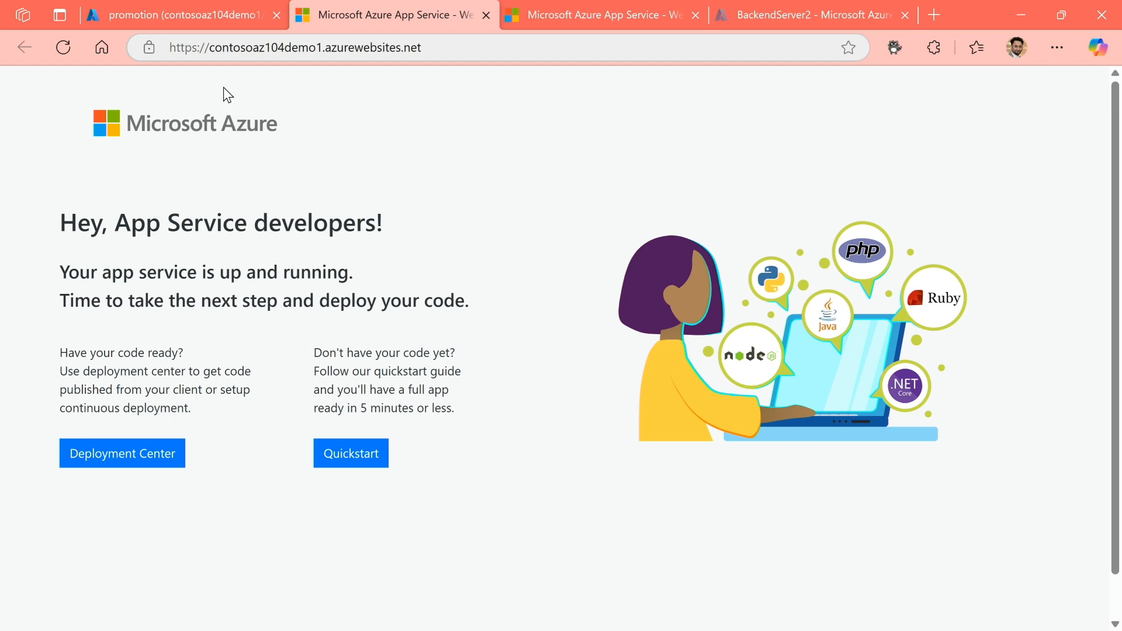
Swap the contosoaz104demo1-promotion slot as source with the contosoaz104demo1 production slot as target.
click(194, 12)
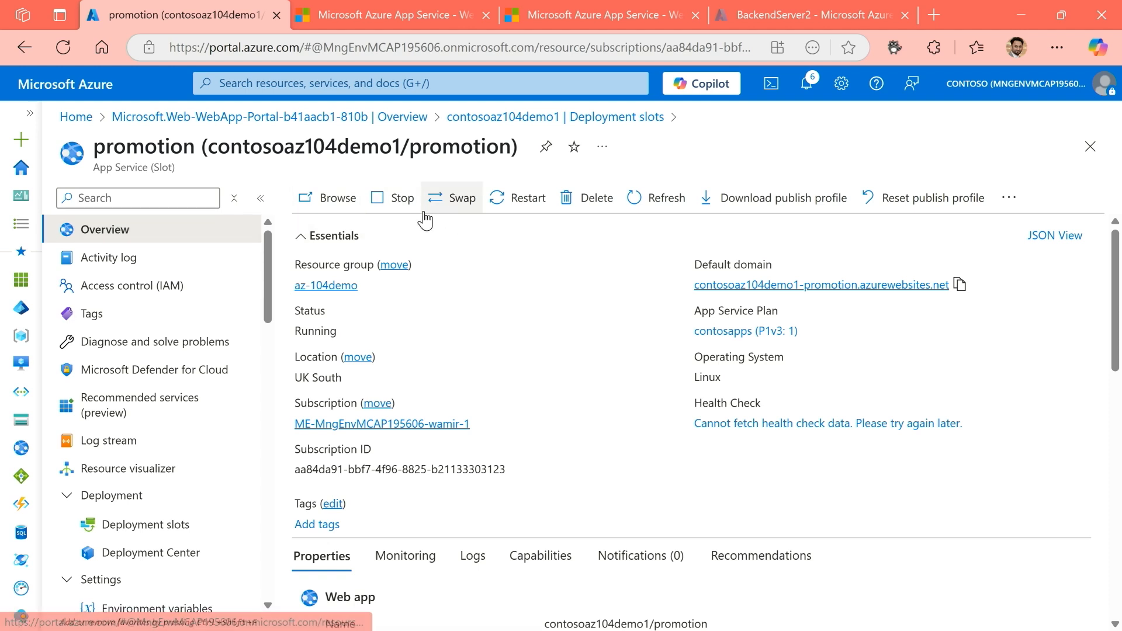
click(142, 533)
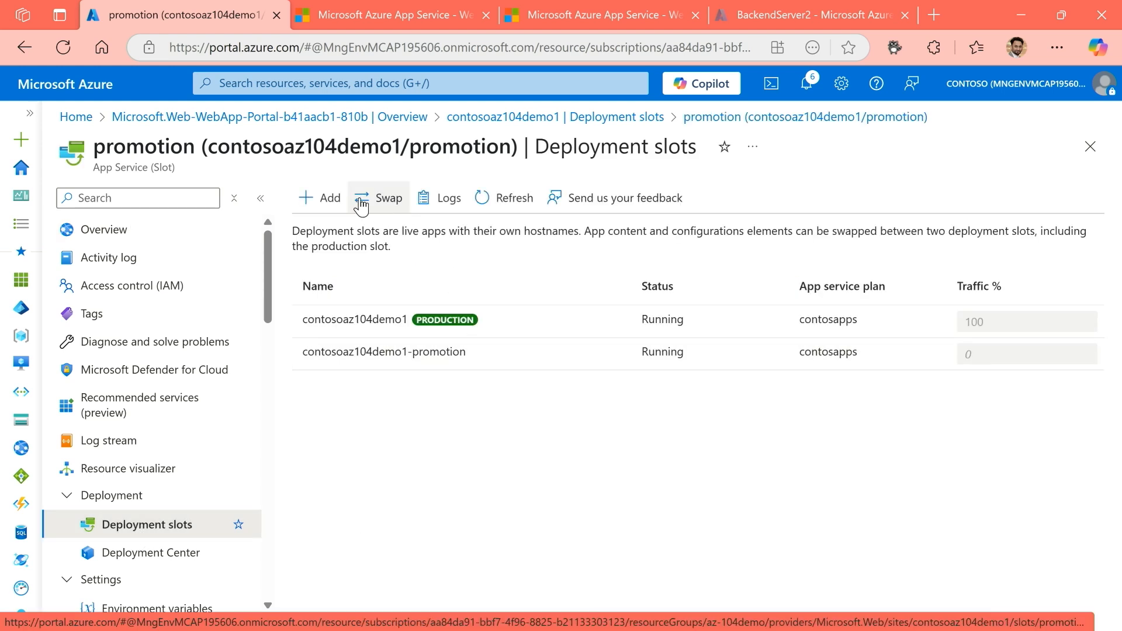
click(391, 201)
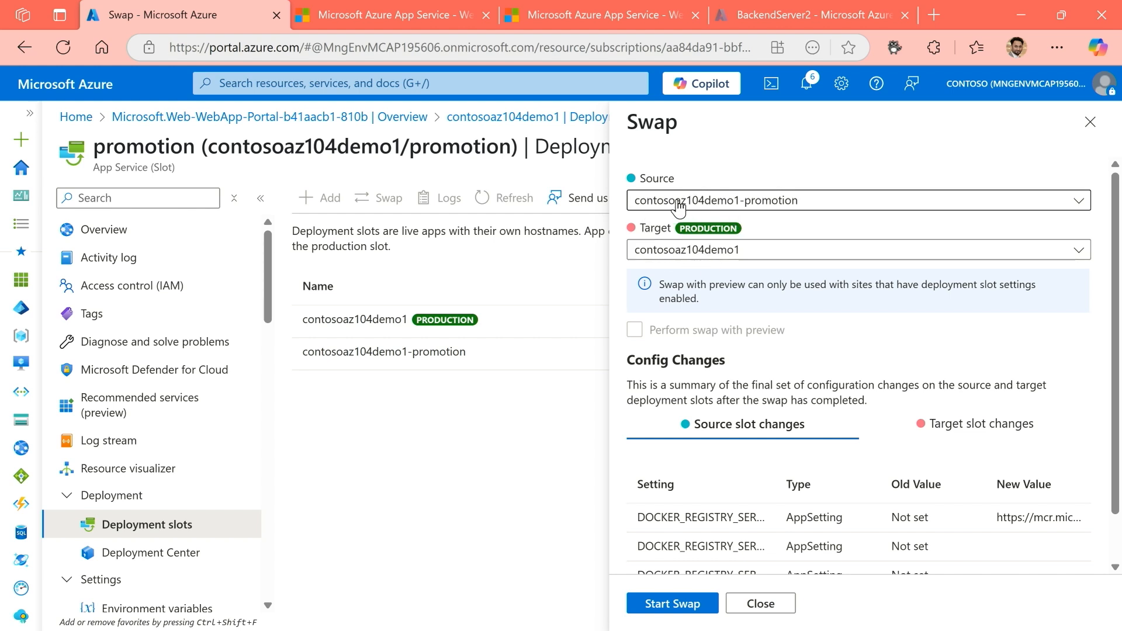
click(673, 605)
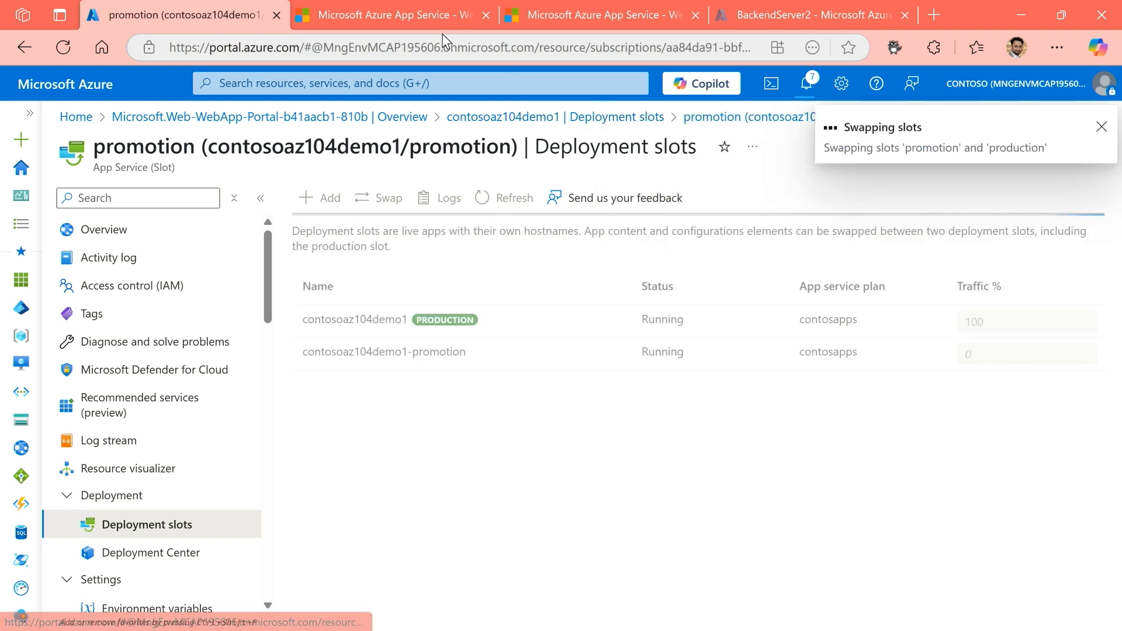
Reload the production site while the slots are swapping and check the swap's progress in the portal notifications.
click(413, 18)
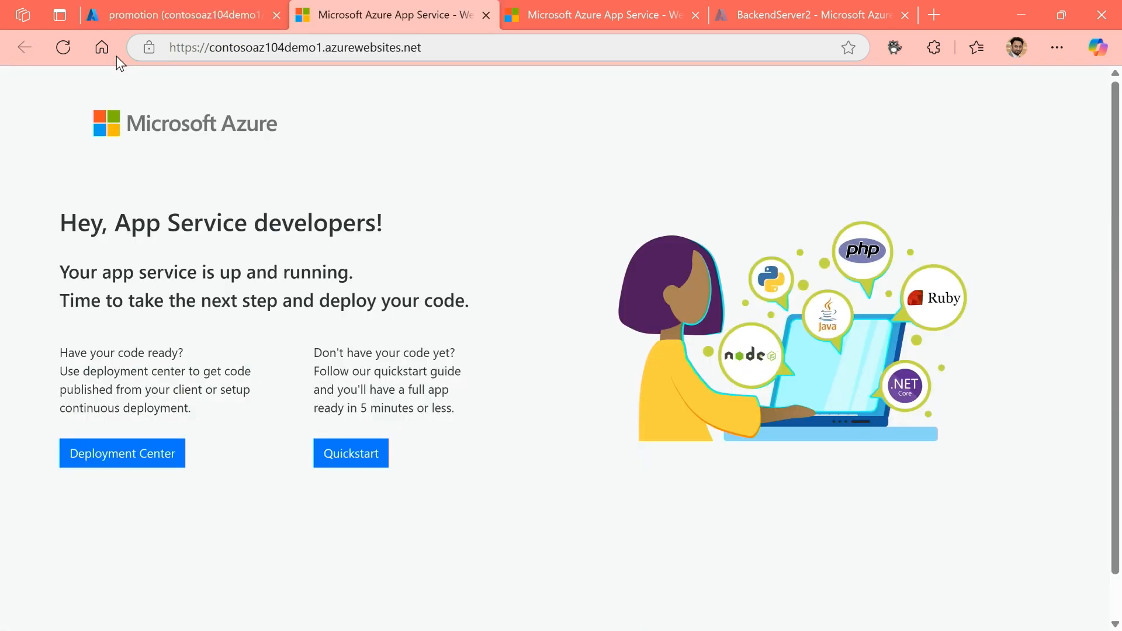
click(71, 49)
click(231, 17)
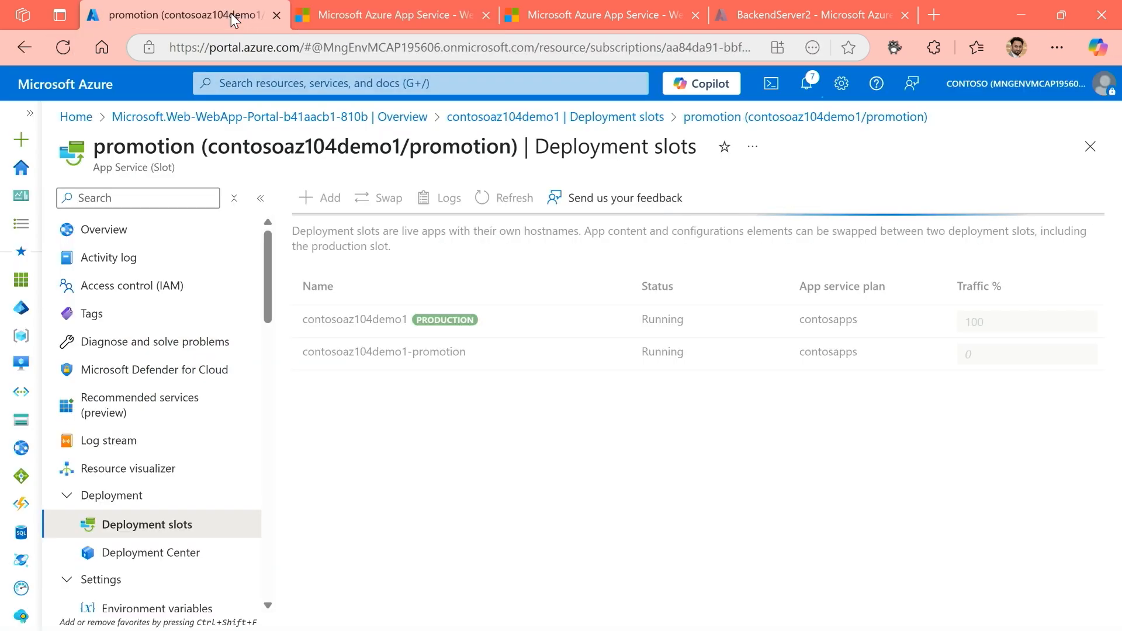
click(806, 85)
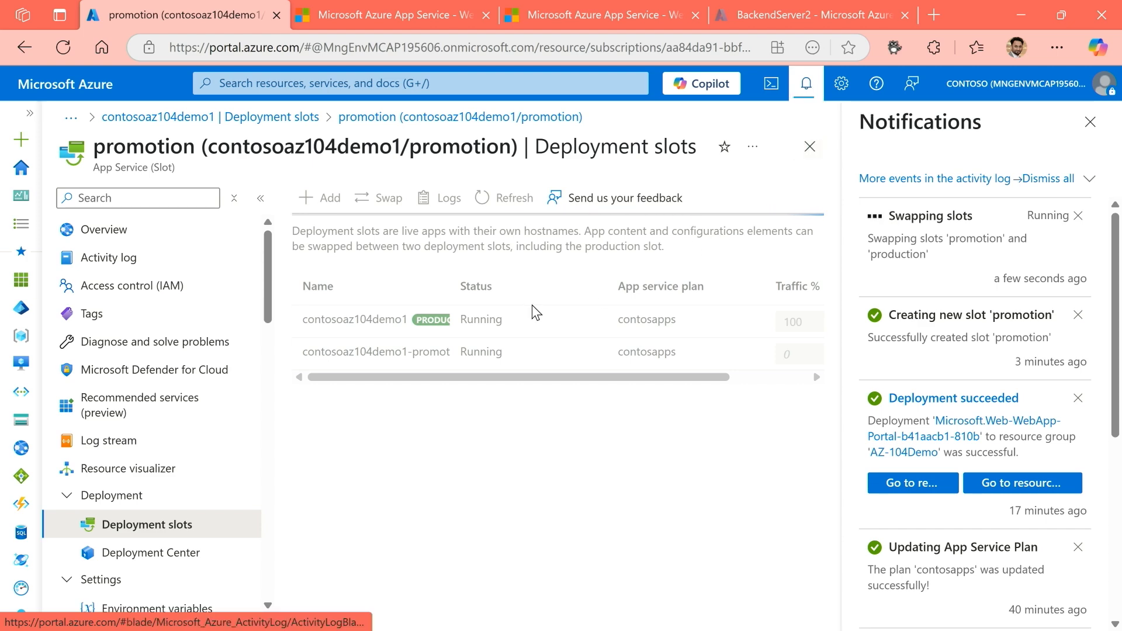
click(412, 8)
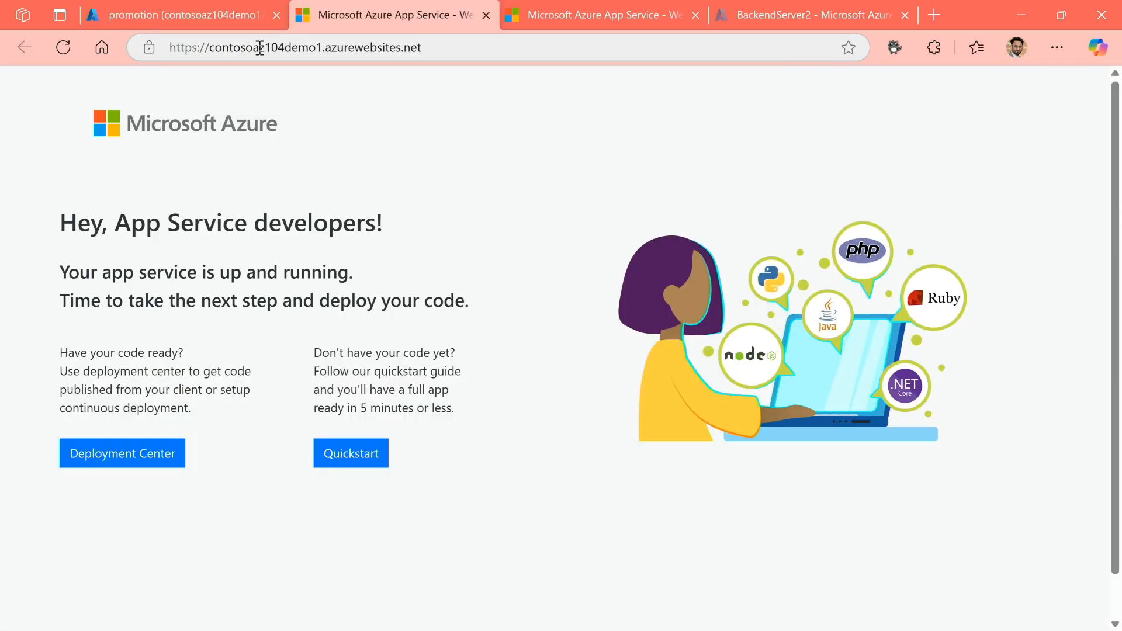
click(72, 49)
click(229, 15)
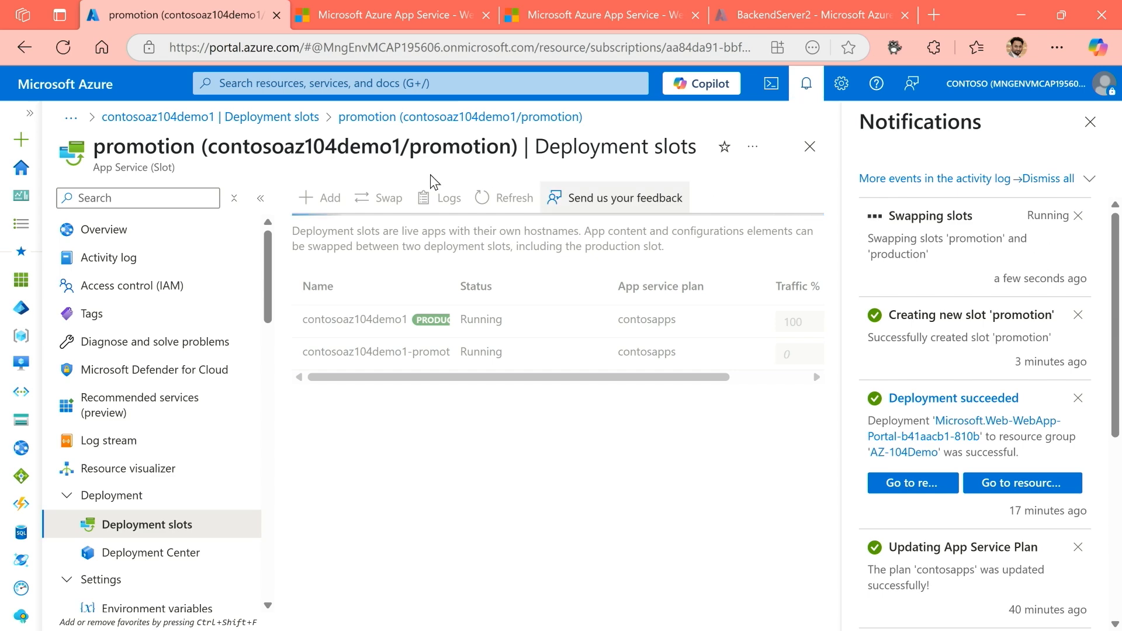
Keep reloading the production site at contosoaz104demo1.azurewebsites.net until its content changes with the slot swap.
click(368, 14)
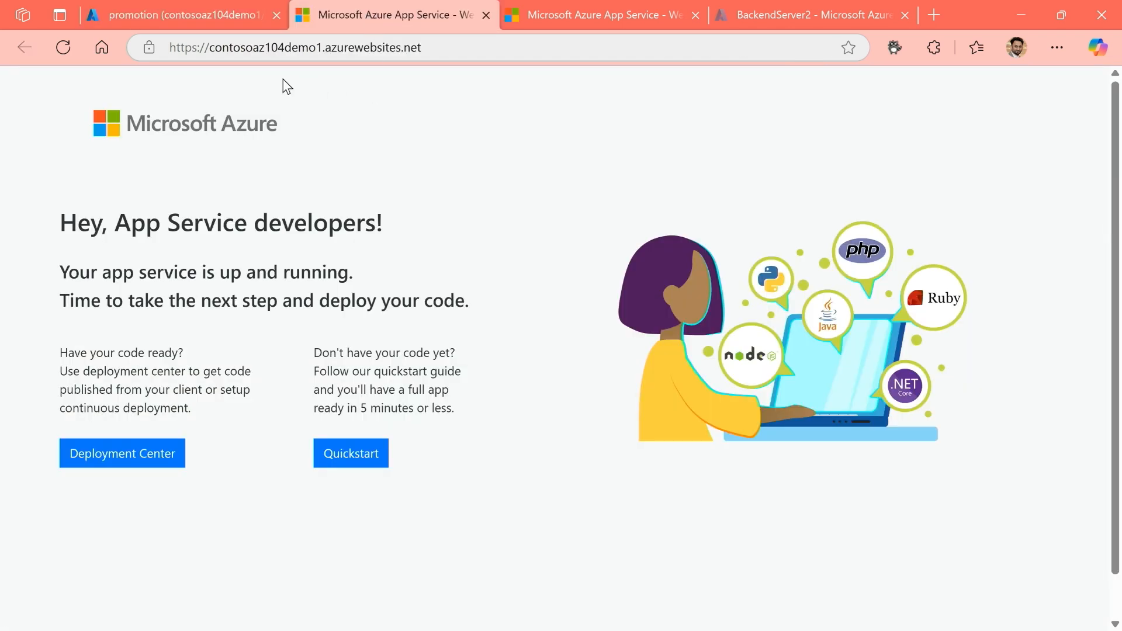
click(61, 49)
click(61, 53)
click(62, 53)
click(61, 53)
click(61, 53)
click(61, 53)
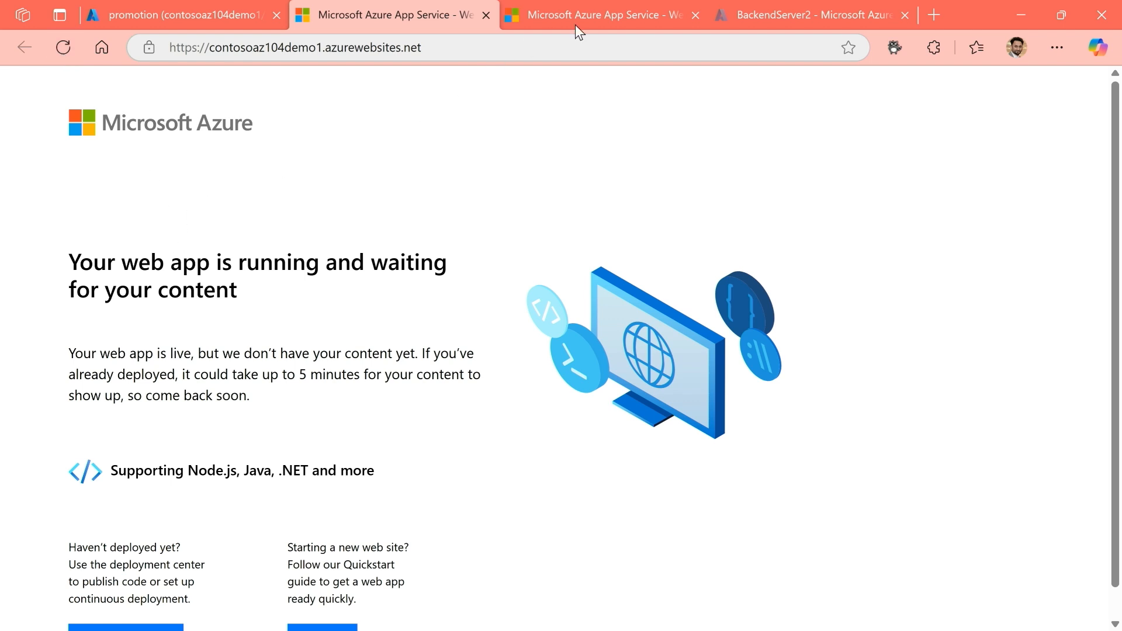
Reload the promotion slot's site and compare its content with the production site after the swap.
click(594, 12)
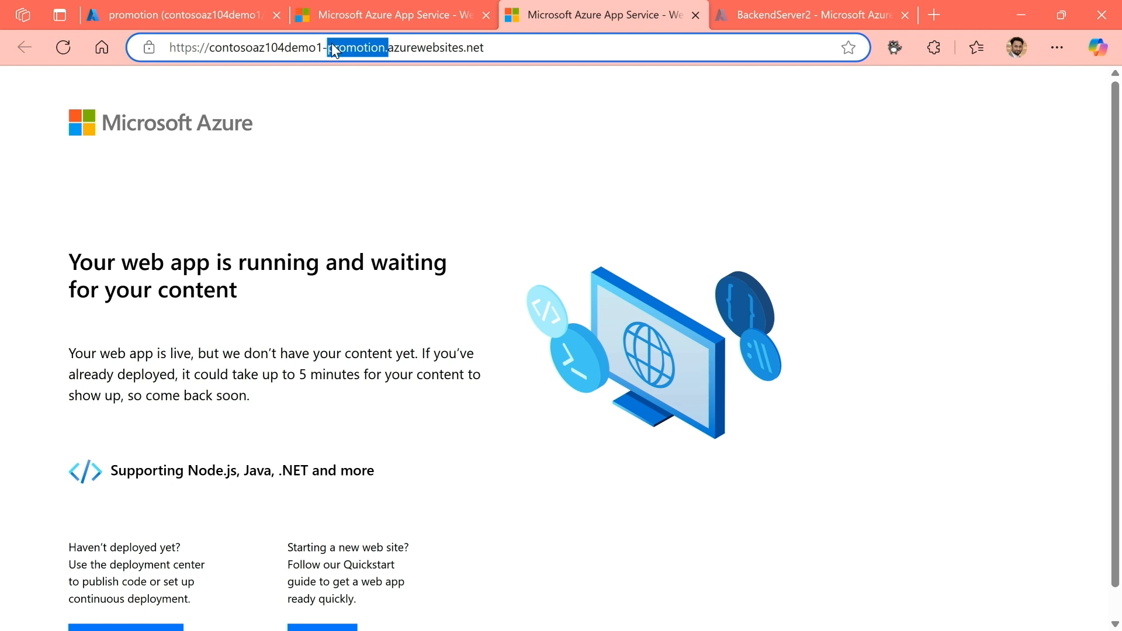
click(61, 50)
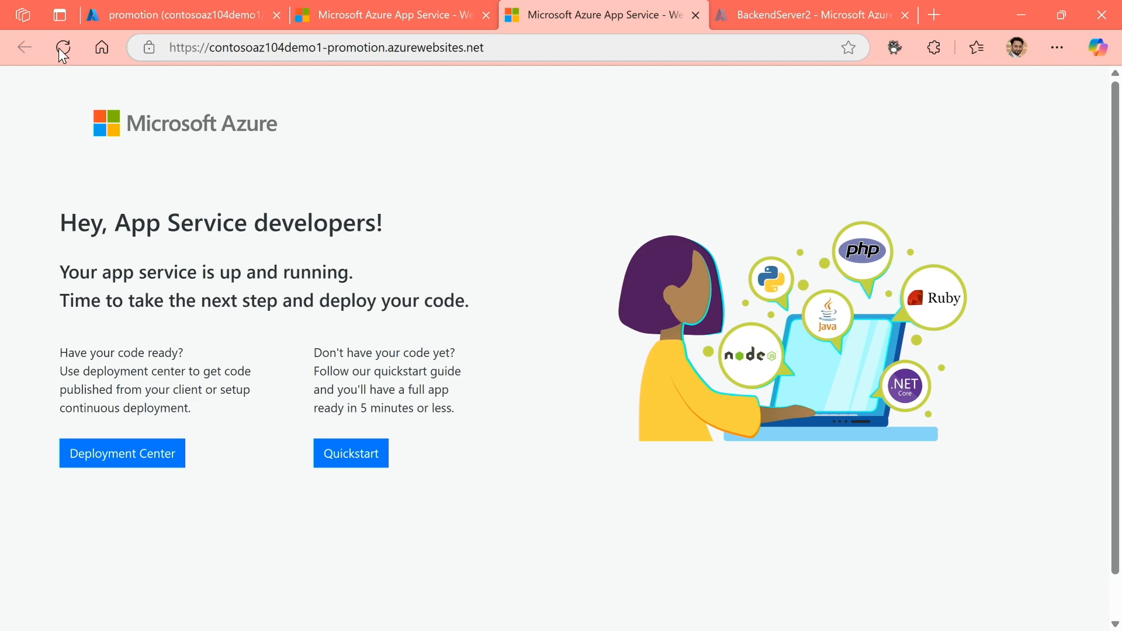
click(390, 19)
click(611, 19)
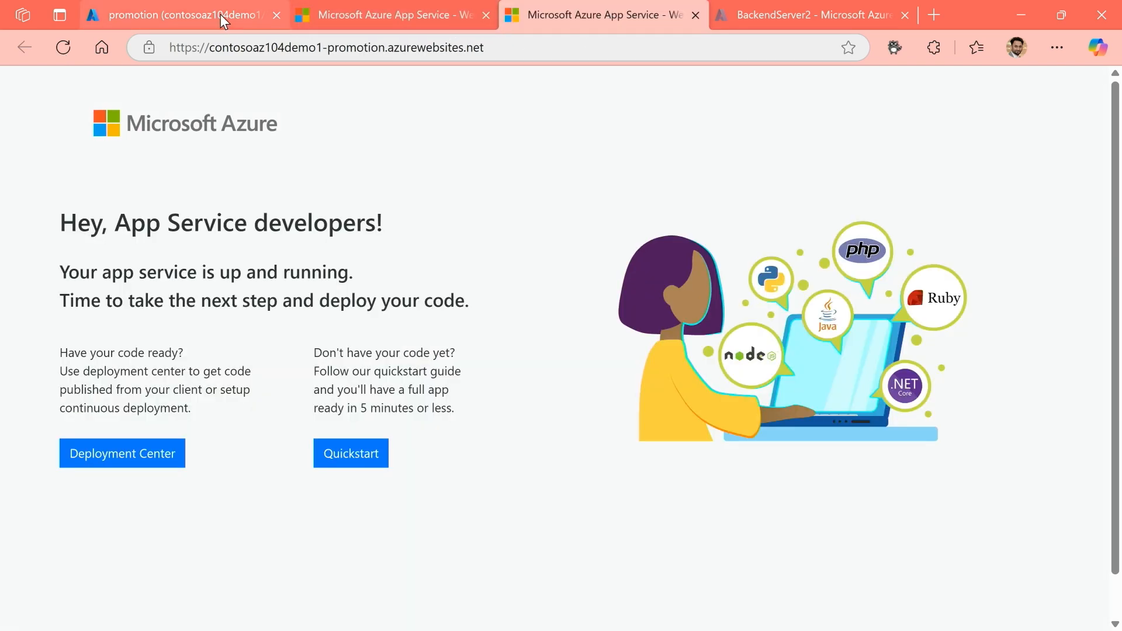
Return to the portal, open the promotion slot's Backups page, dismiss the notifications and examine the automatic backup frequency.
click(225, 16)
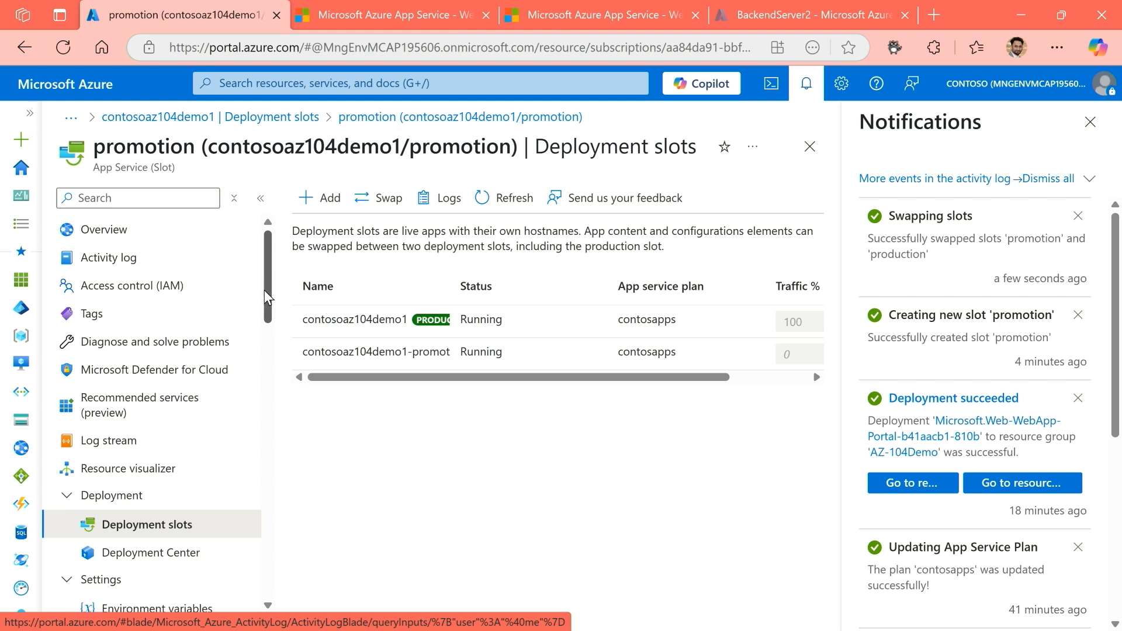
drag(270, 289, 267, 386)
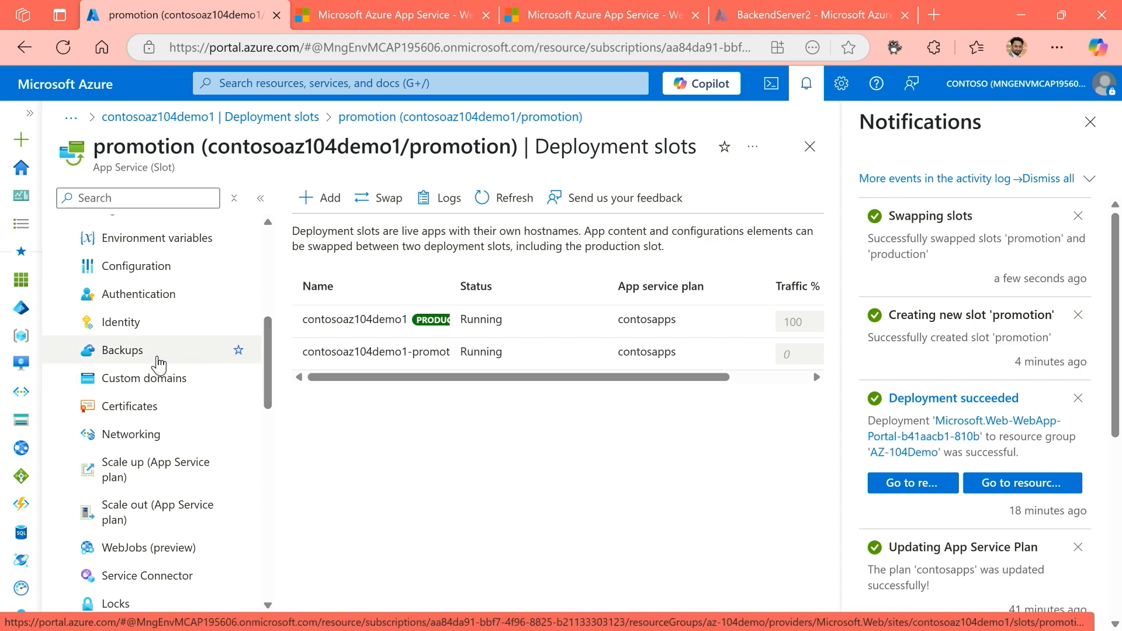
click(137, 365)
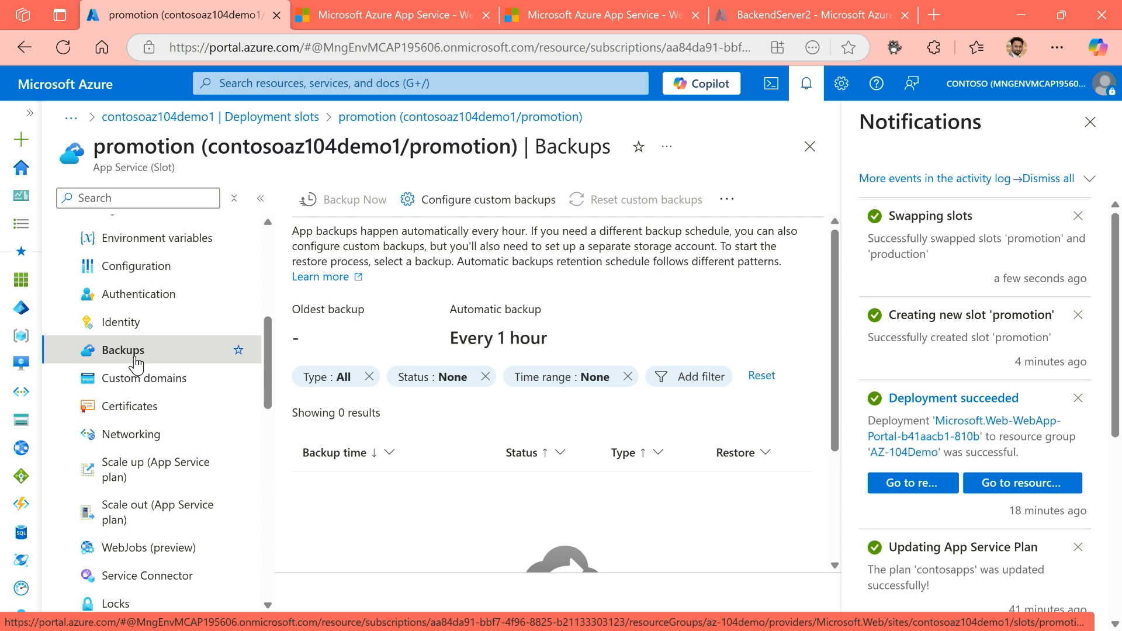
click(1090, 122)
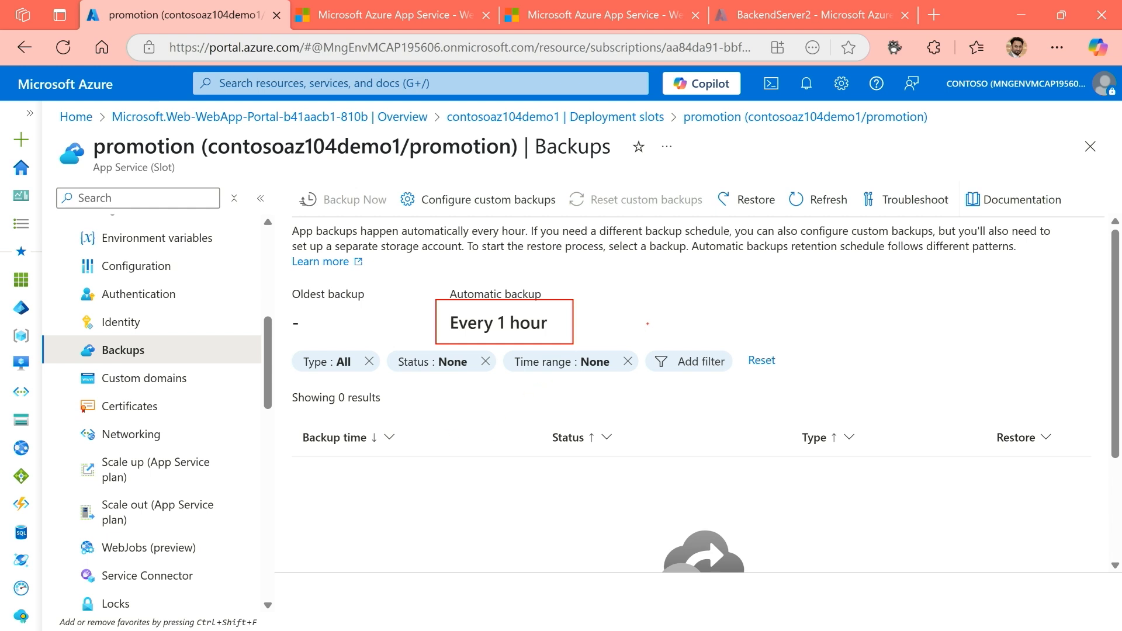
drag(584, 322, 683, 306)
key(Escape)
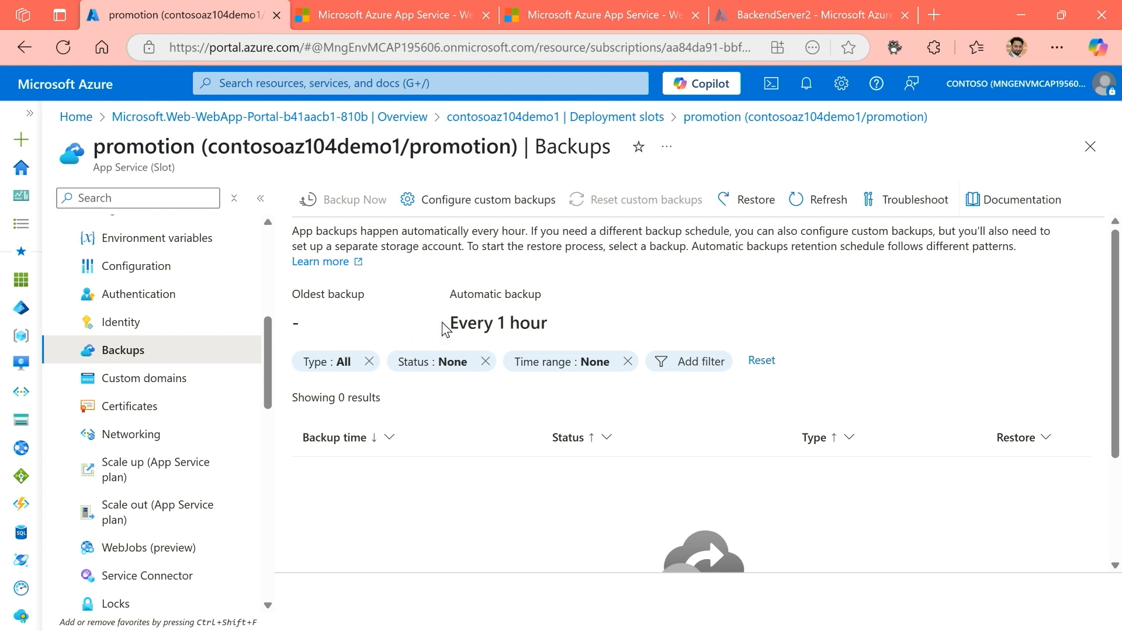
Open the custom backups configuration and review its size limits, storage account, container and virtual network options.
click(427, 207)
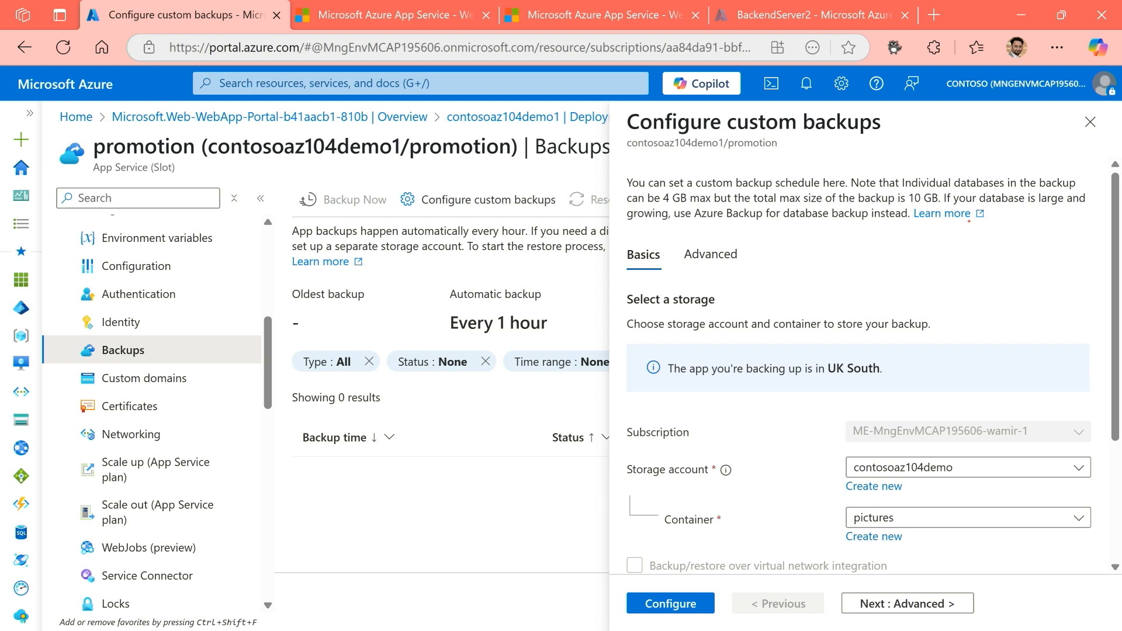
drag(903, 191, 939, 205)
scroll(876, 321, down, 1)
right_click(818, 327)
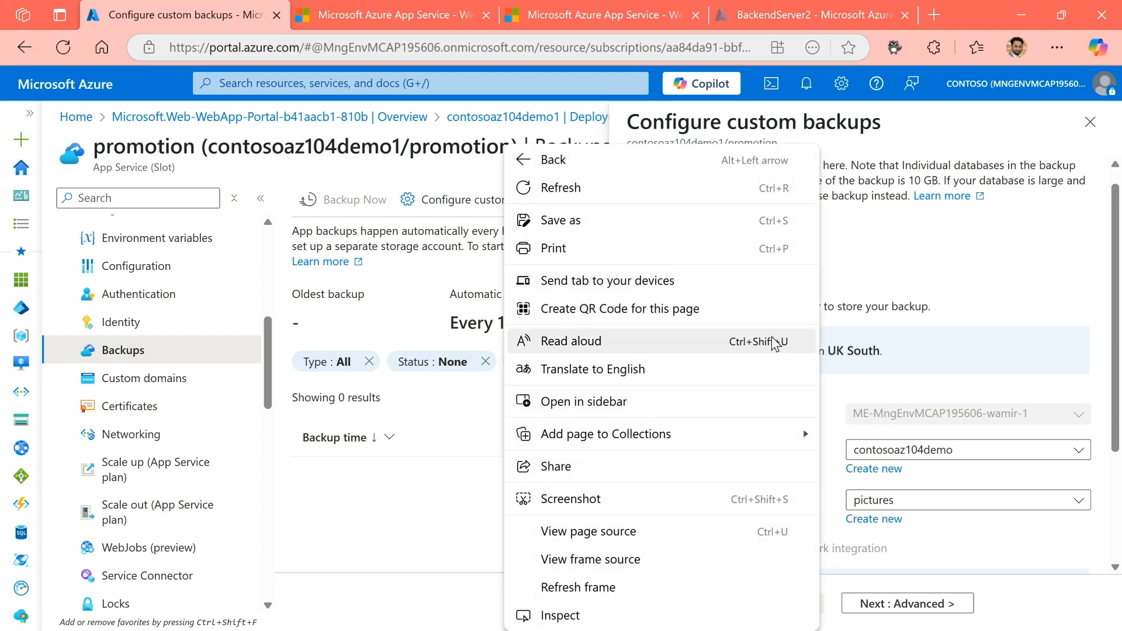
click(1015, 313)
scroll(805, 398, down, 3)
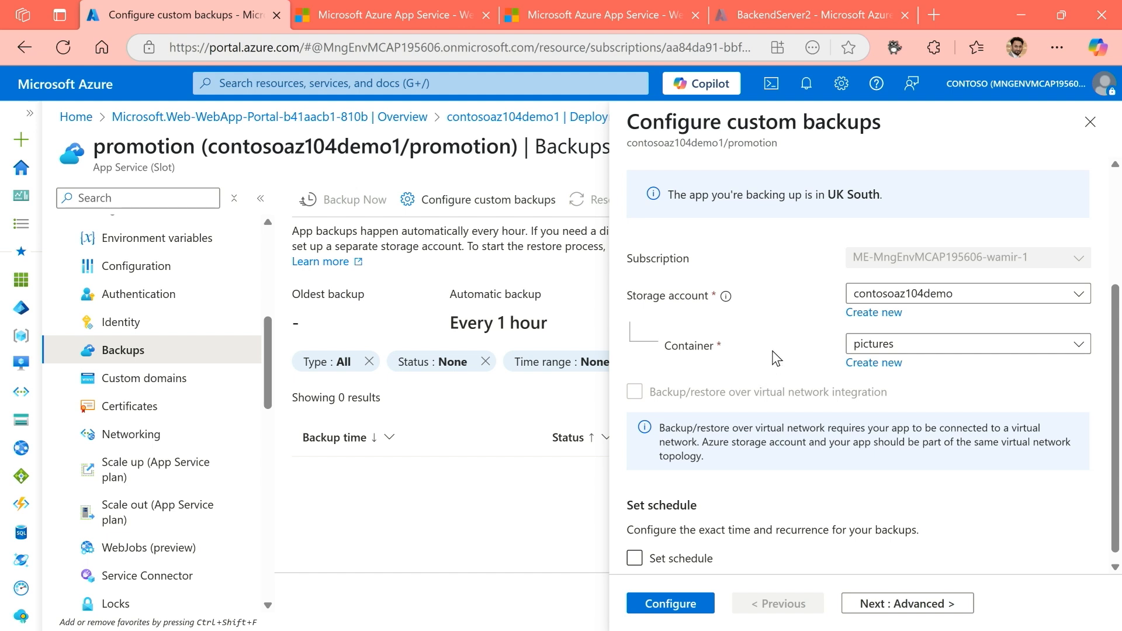
scroll(764, 357, down, 1)
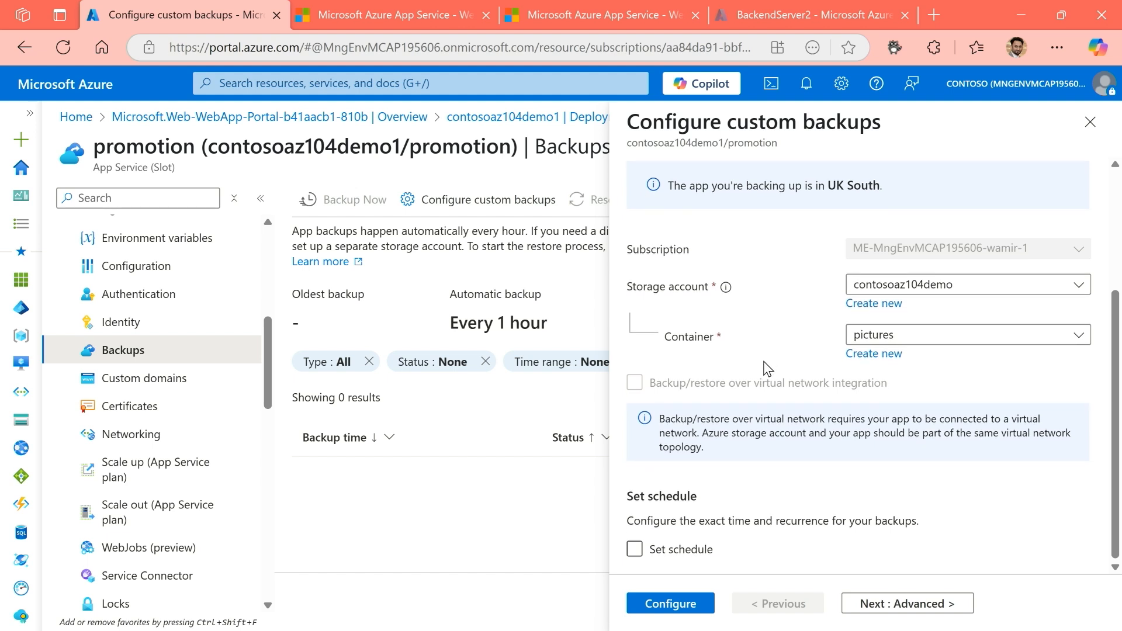
Enable the custom backup schedule and set it to repeat every 1 hour.
click(634, 549)
click(637, 551)
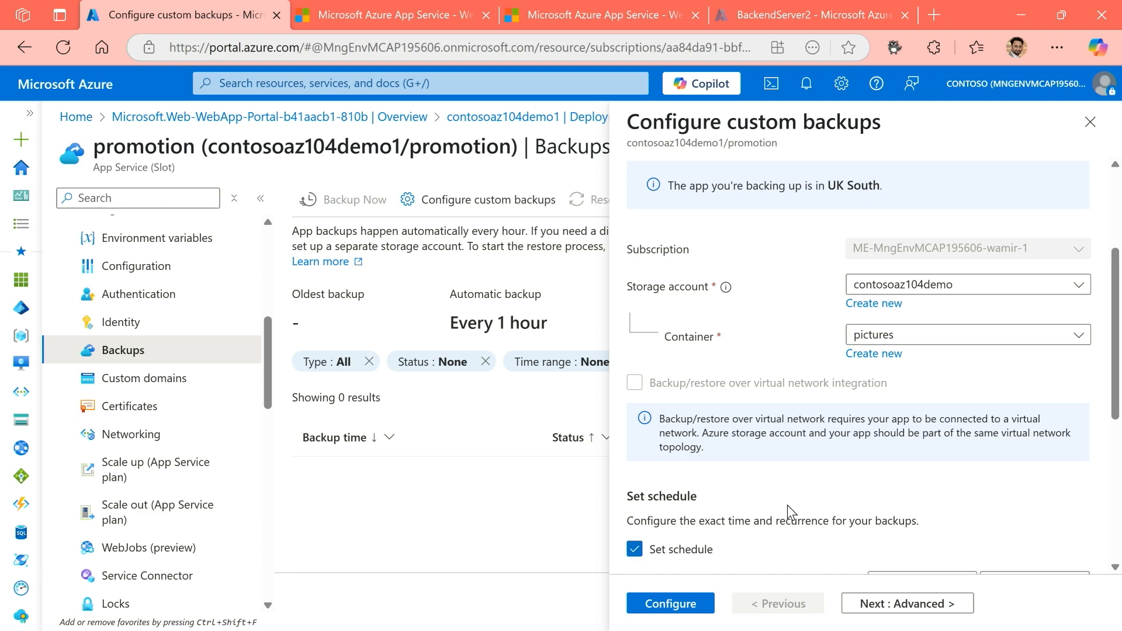
scroll(787, 504, down, 4)
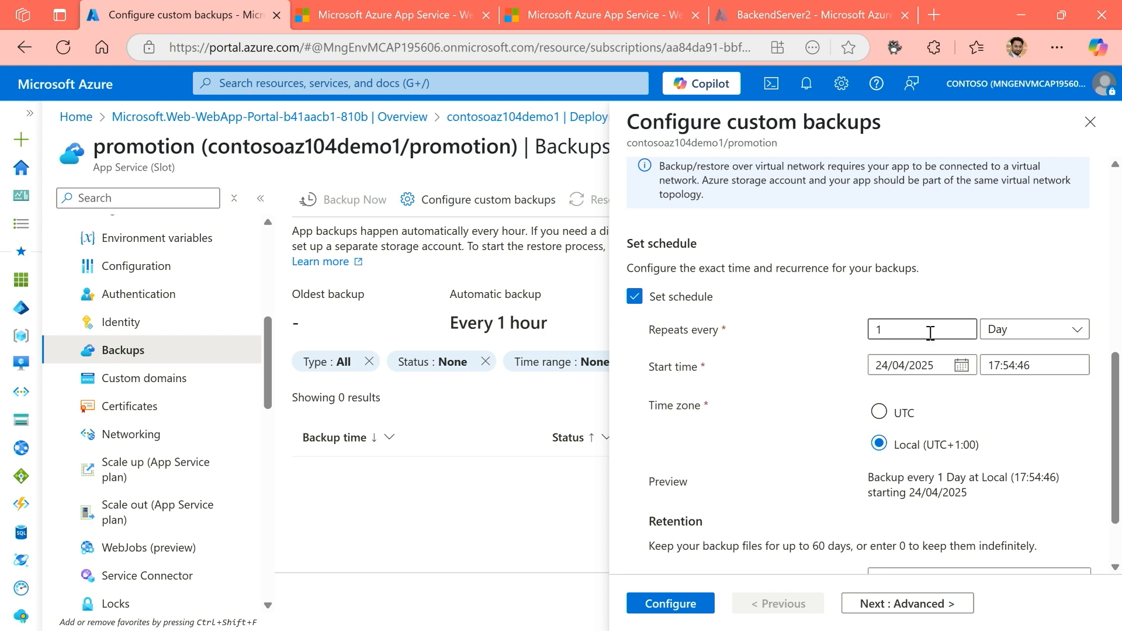
click(1036, 334)
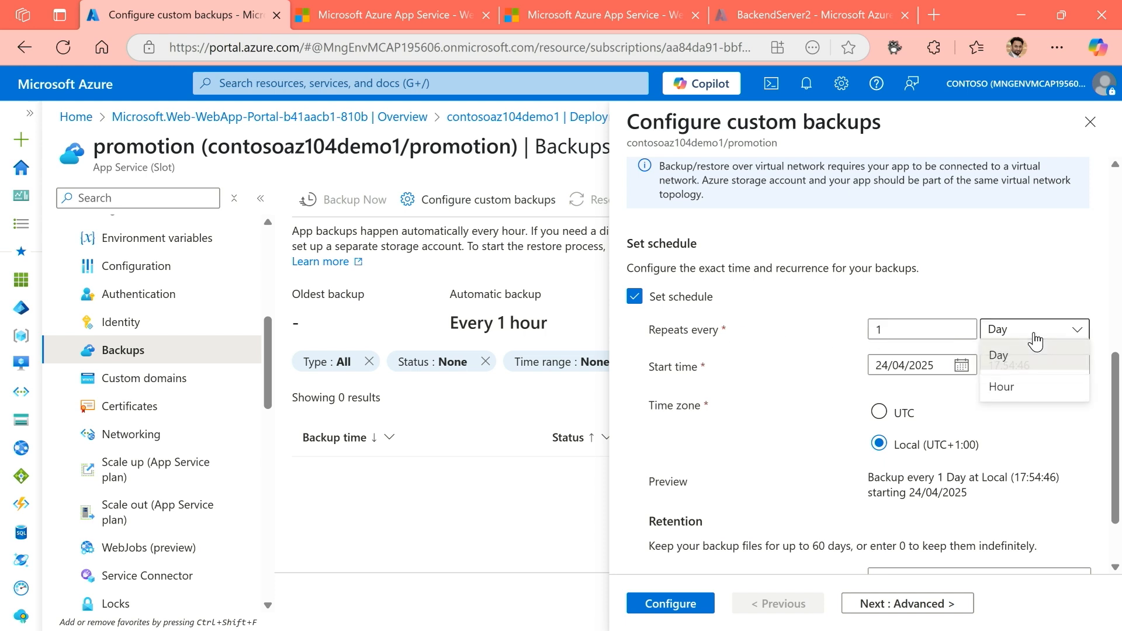
click(1019, 394)
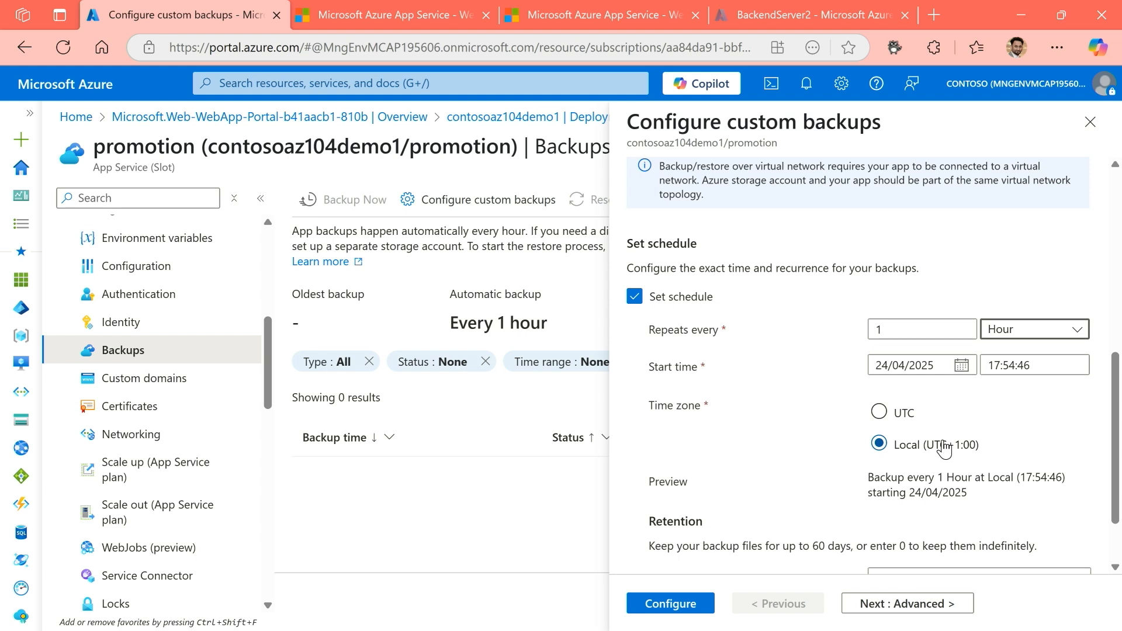
Examine the retention rules for custom backups, recheck the storage settings and close the configuration without applying it.
scroll(945, 449, down, 2)
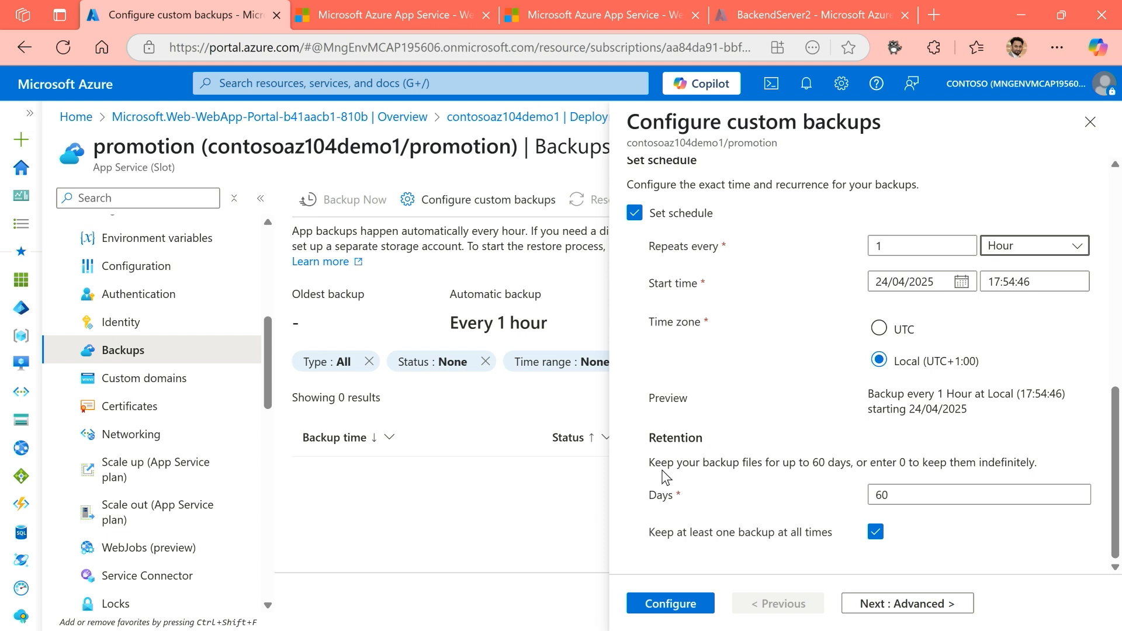
drag(649, 462, 852, 461)
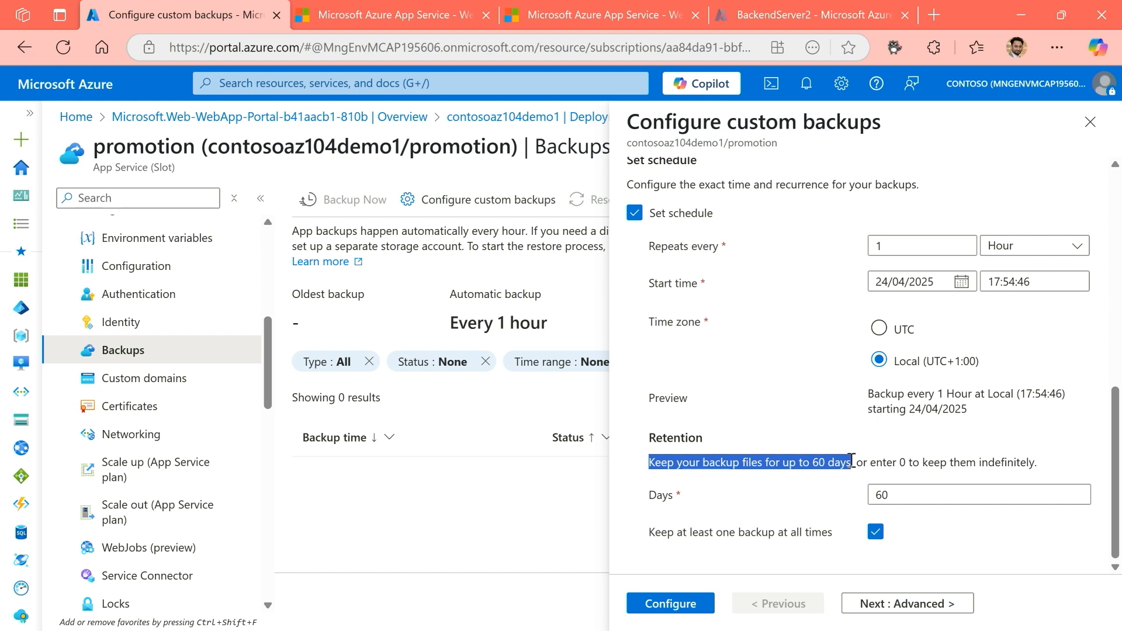
click(811, 501)
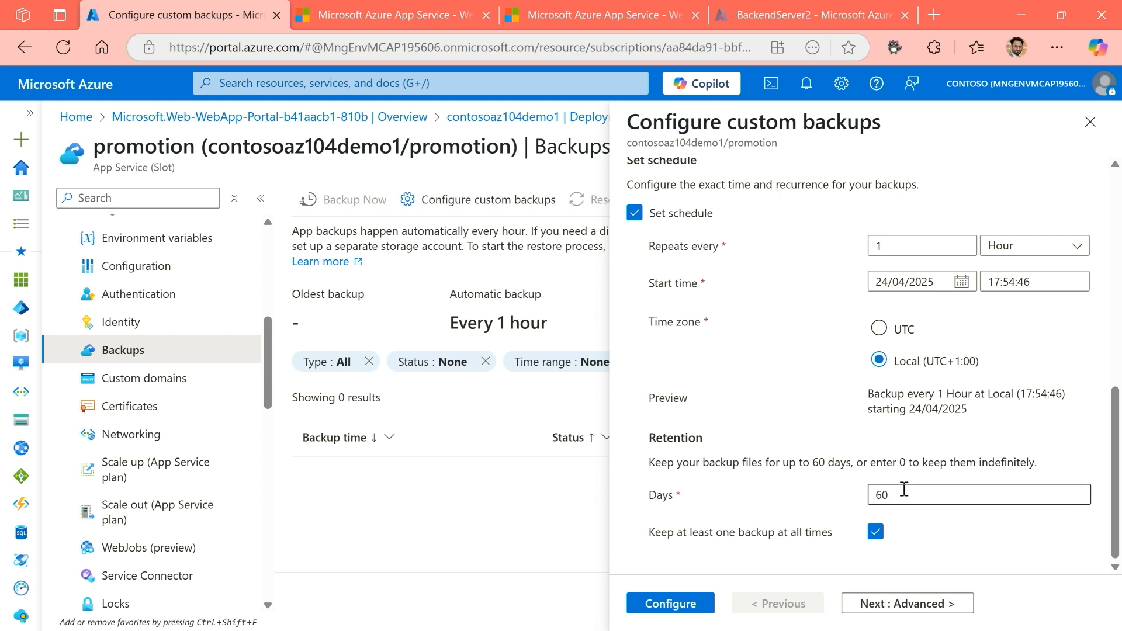
drag(899, 464, 1058, 474)
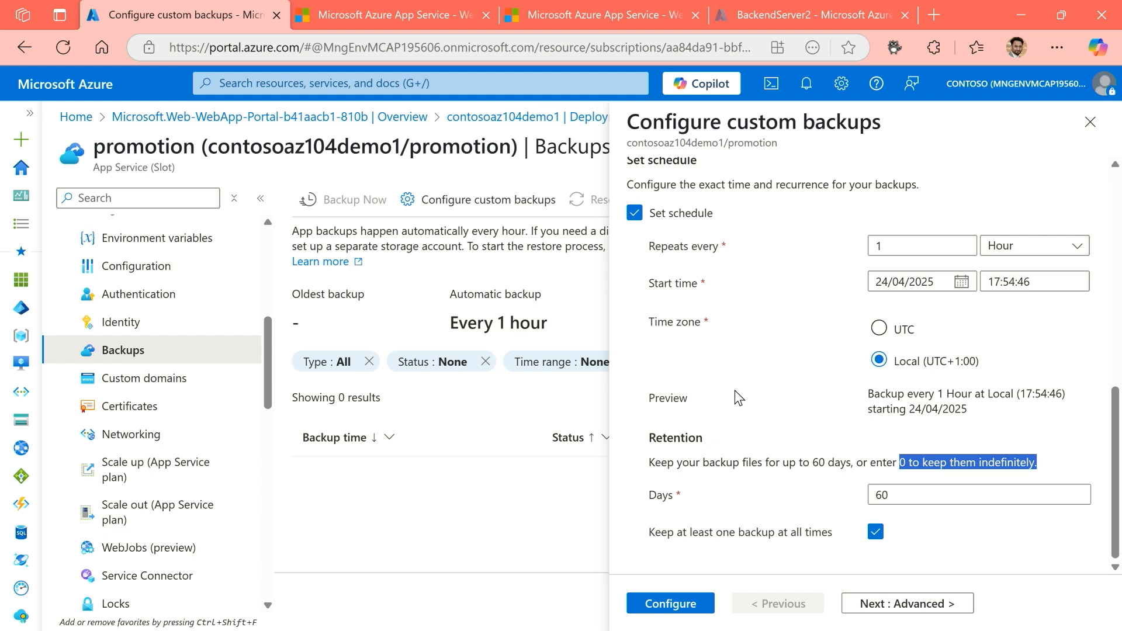
scroll(737, 390, up, 4)
scroll(737, 390, up, 4)
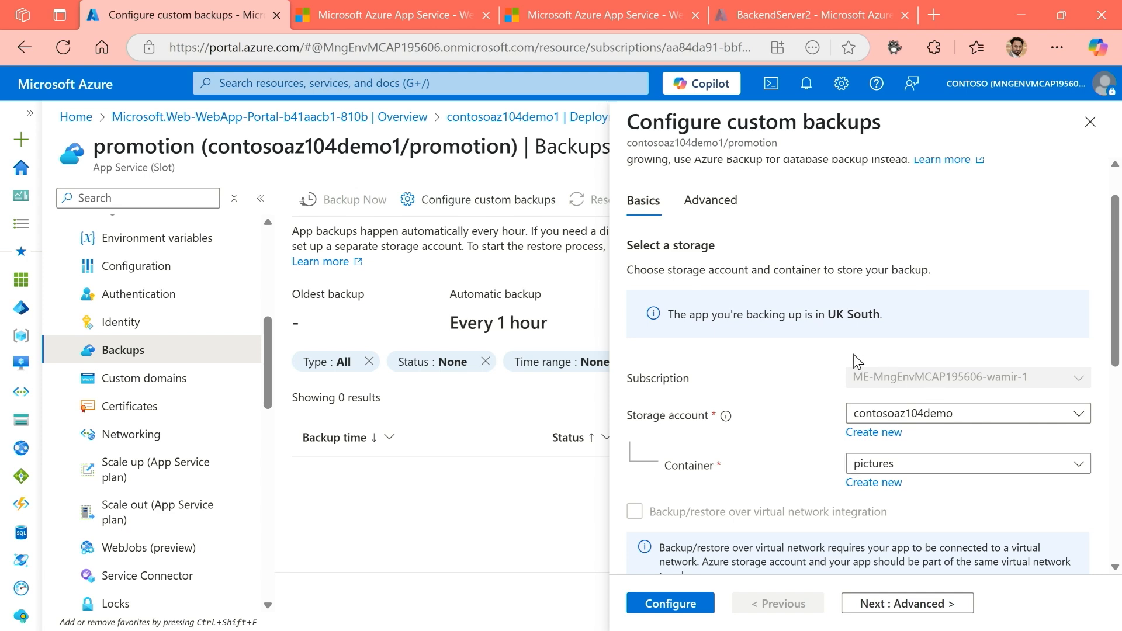
scroll(774, 386, down, 10)
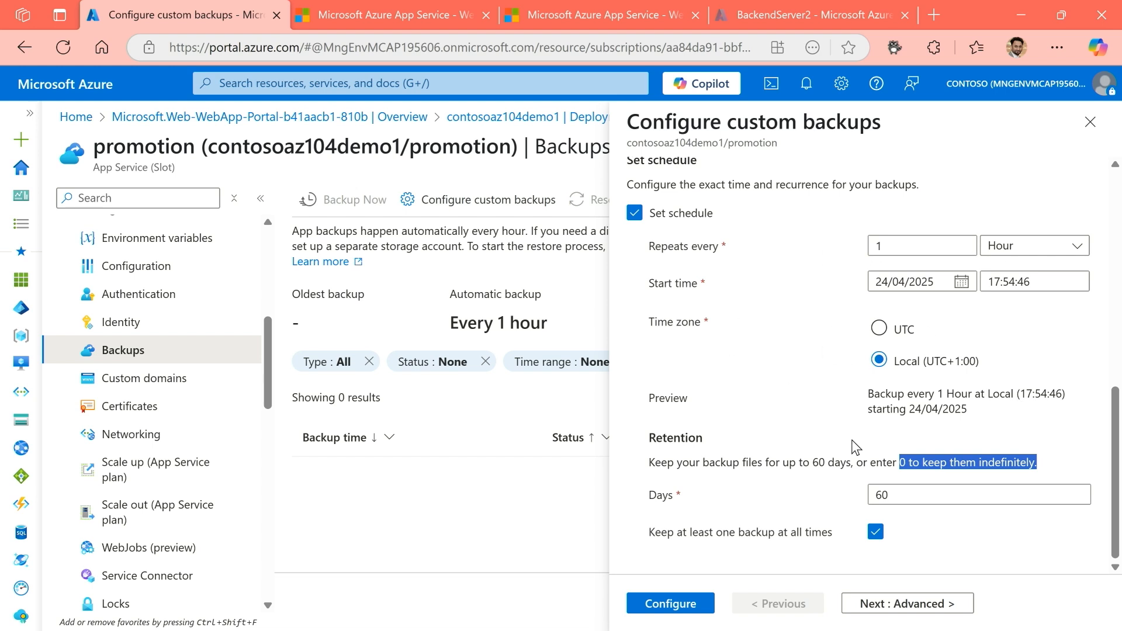
click(1089, 122)
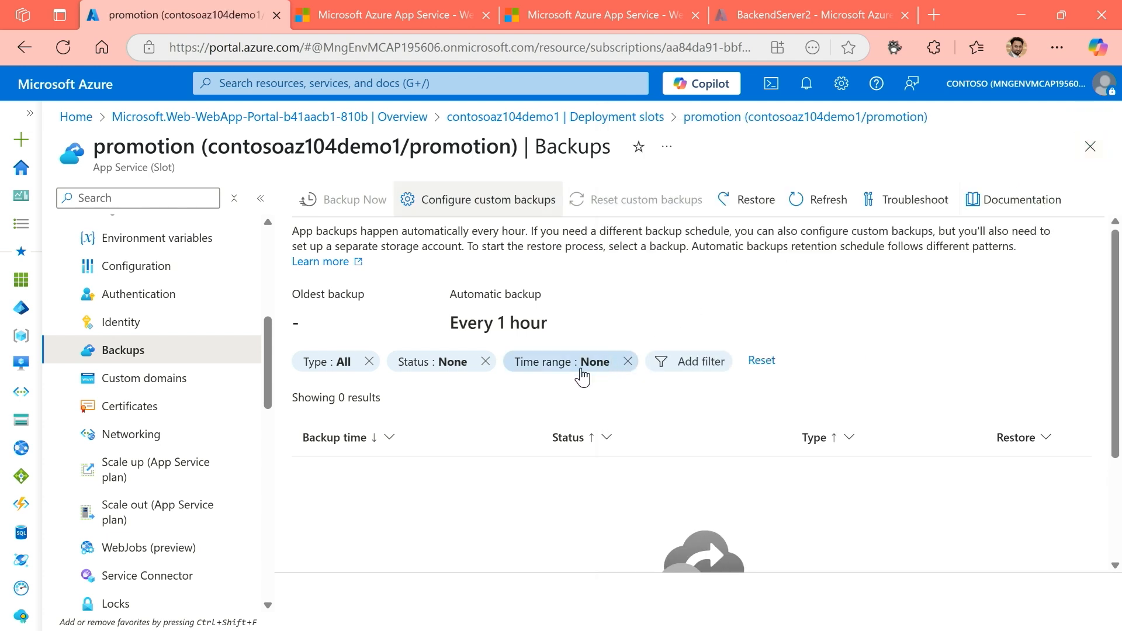